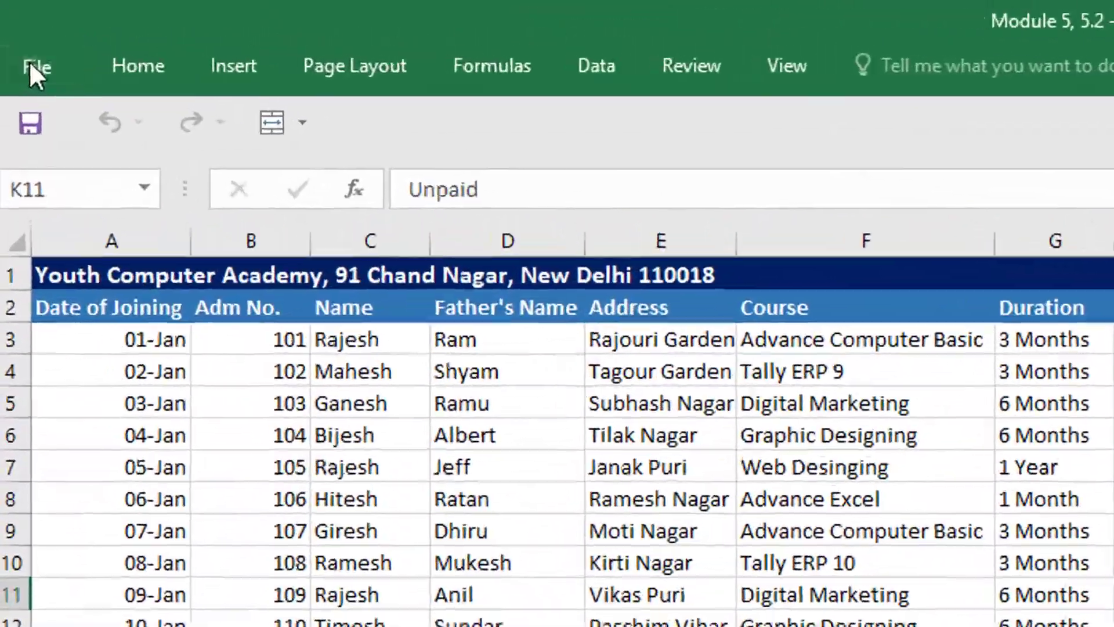
- Open the print preview and page through the sheet's printed pages
{"action": "left_click", "coordinate": [19, 36]}
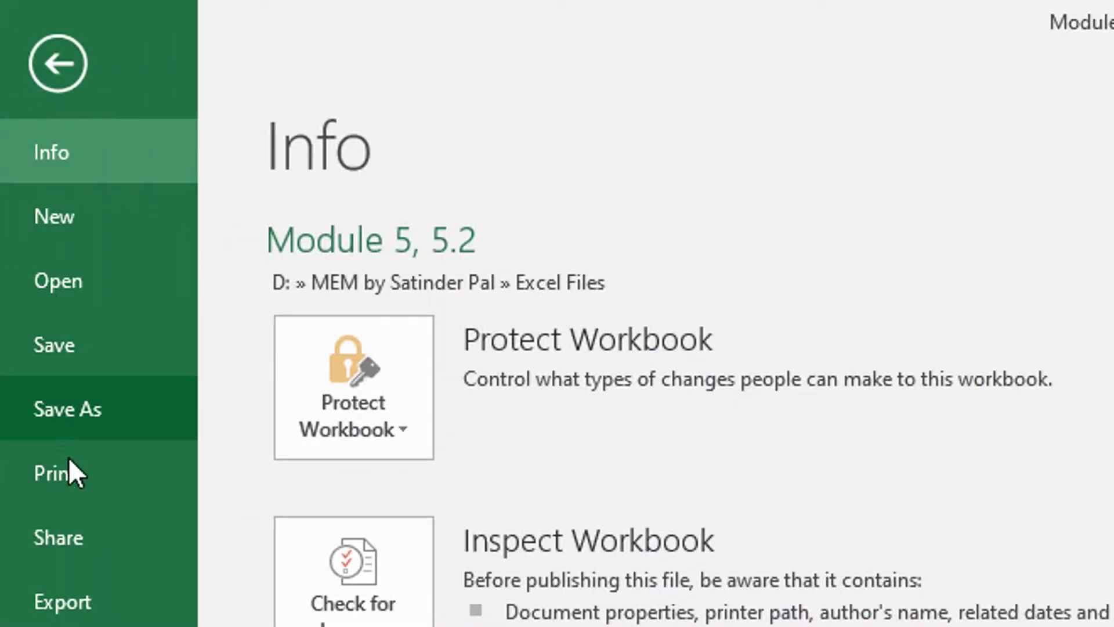
{"action": "left_click", "coordinate": [68, 475]}
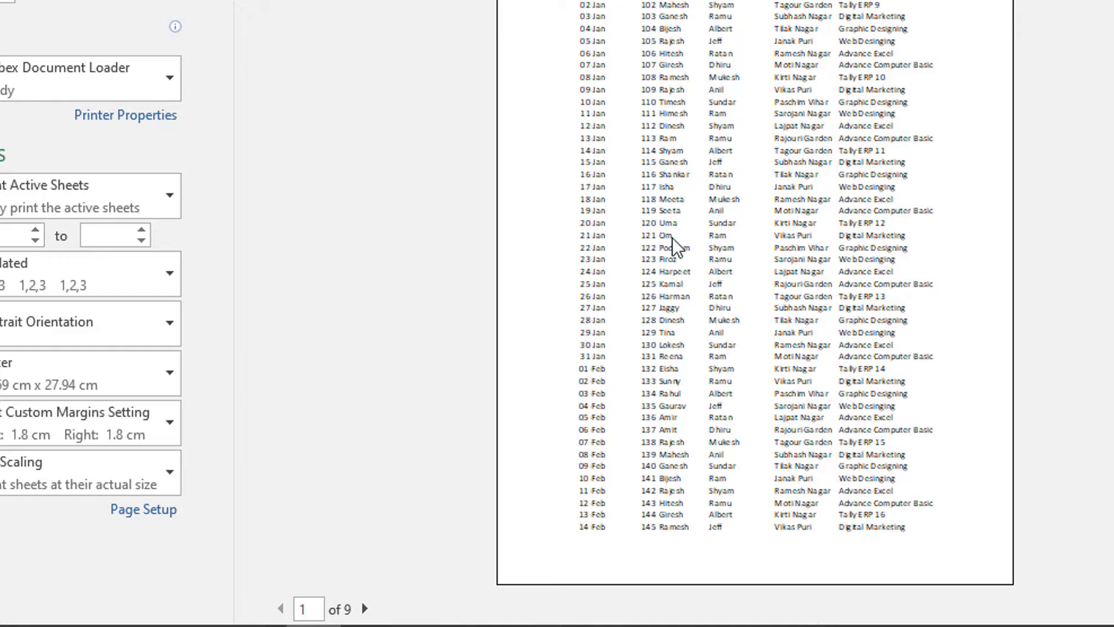
{"action": "left_click", "coordinate": [364, 608]}
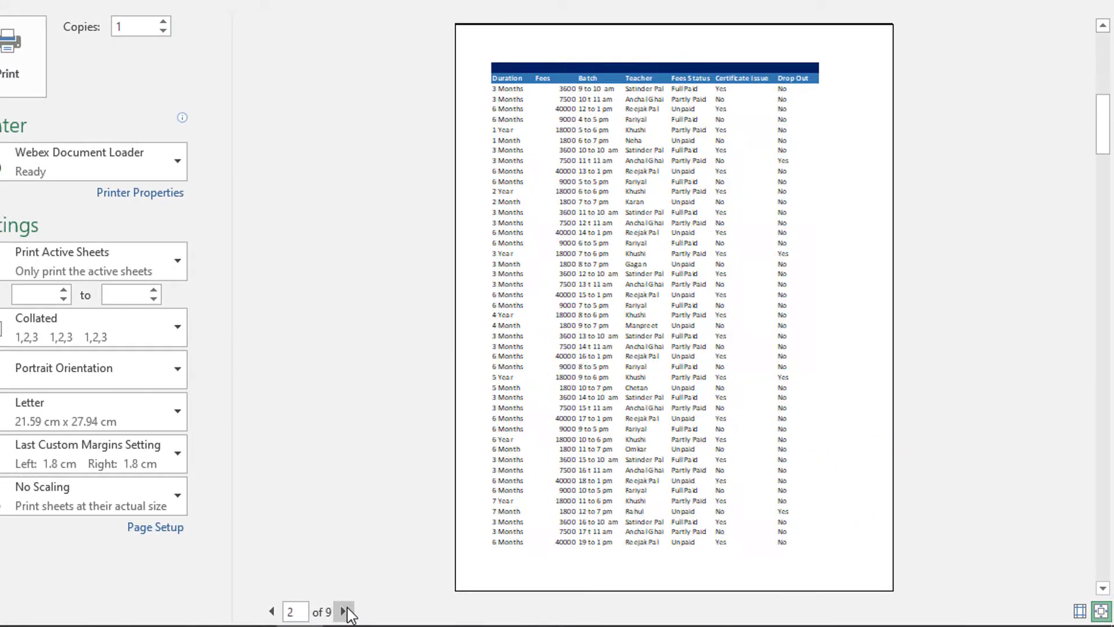
{"action": "left_click", "coordinate": [344, 611]}
{"action": "left_click", "coordinate": [345, 611]}
{"action": "left_click", "coordinate": [345, 611]}
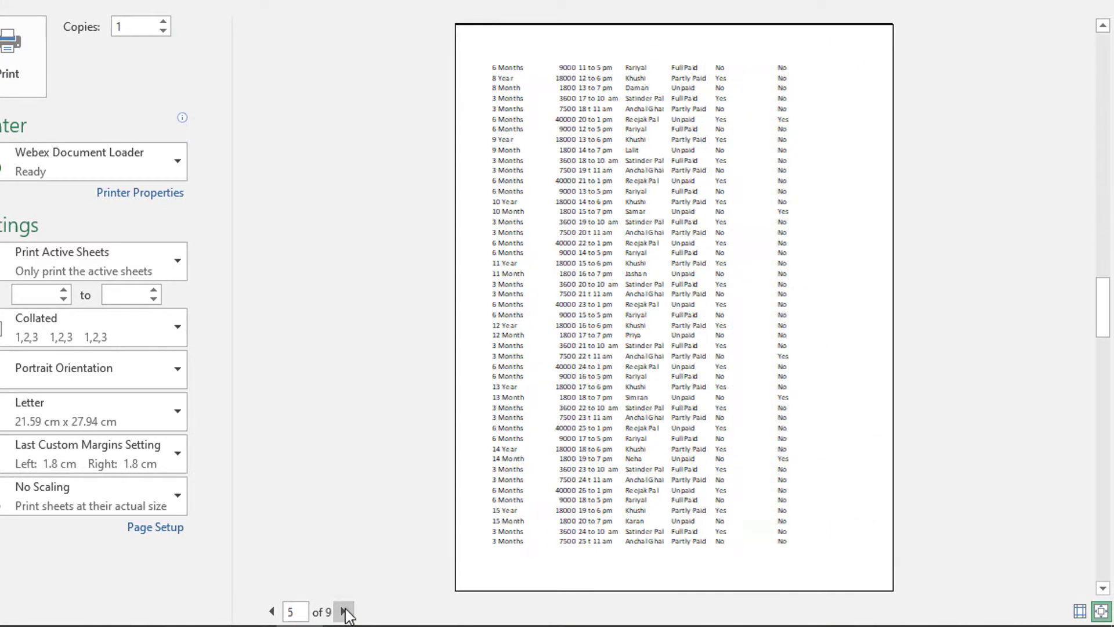
{"action": "left_click", "coordinate": [344, 611]}
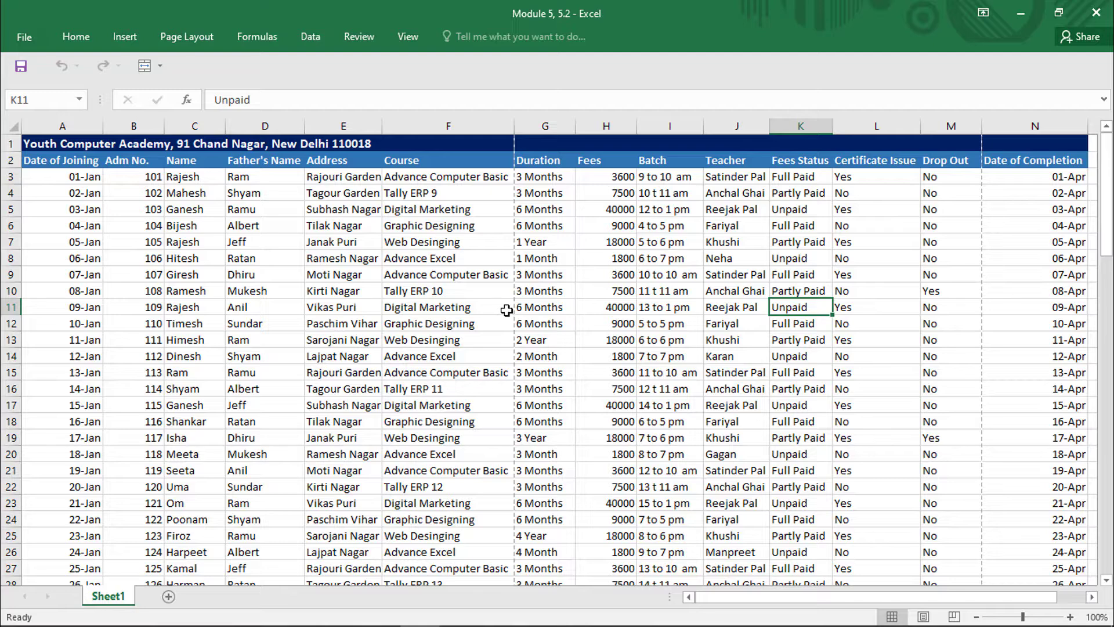
- Zoom the worksheet out to about 50% and examine the dashed page-break lines around the Date of Completion column
{"action": "left_click", "coordinate": [977, 617]}
{"action": "left_click", "coordinate": [977, 617]}
{"action": "left_click", "coordinate": [977, 617]}
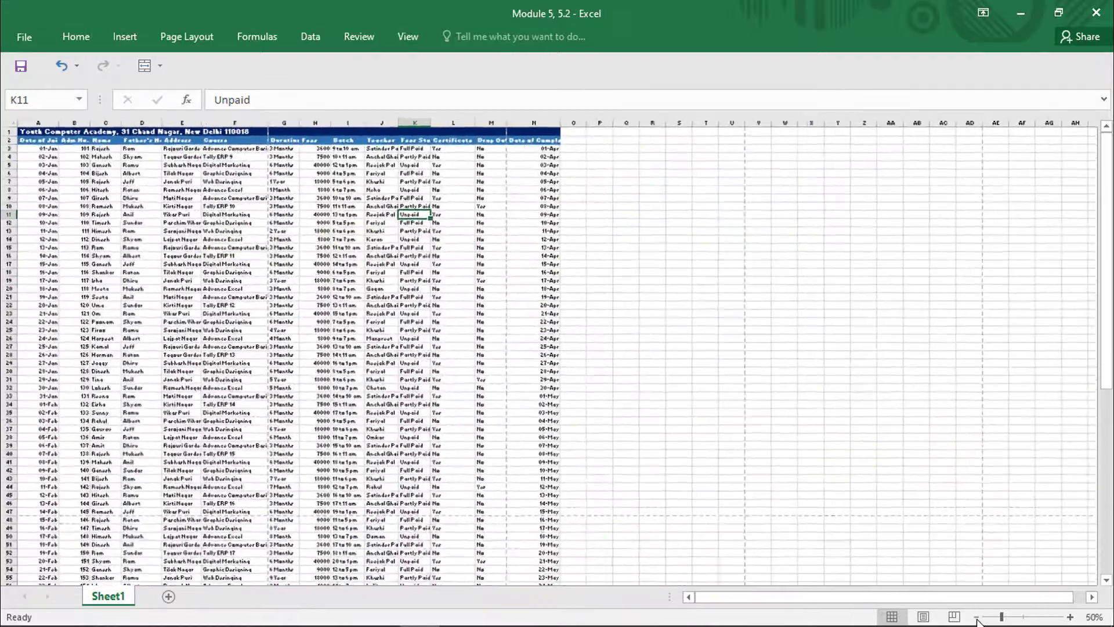
{"action": "left_click", "coordinate": [976, 617]}
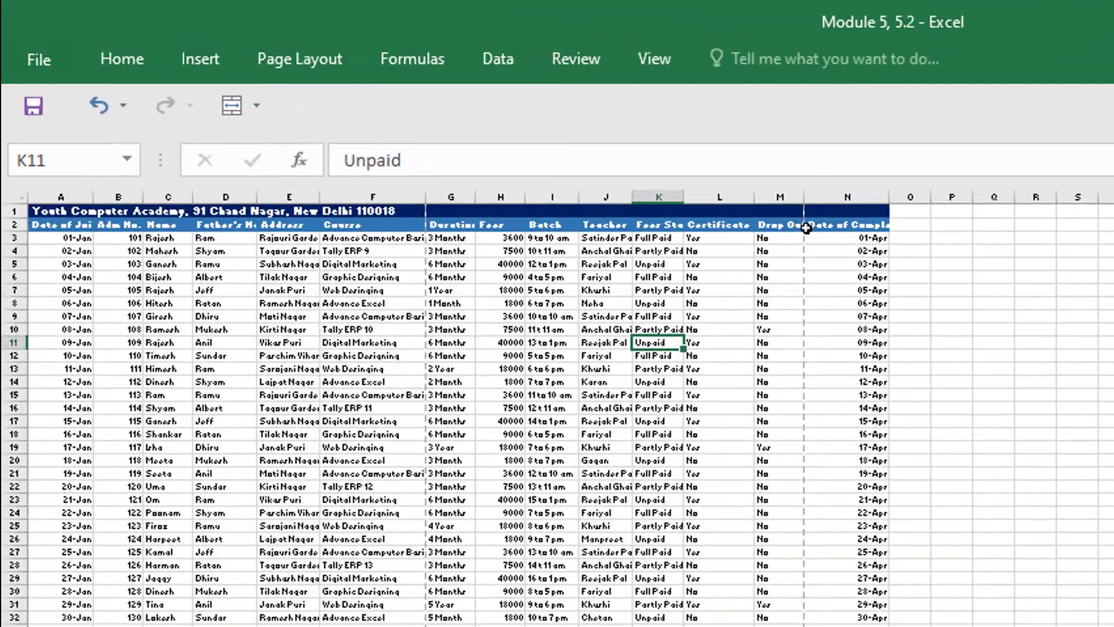
{"action": "left_click", "coordinate": [503, 140]}
{"action": "left_click_drag", "start_coordinate": [806, 254], "coordinate": [824, 382]}
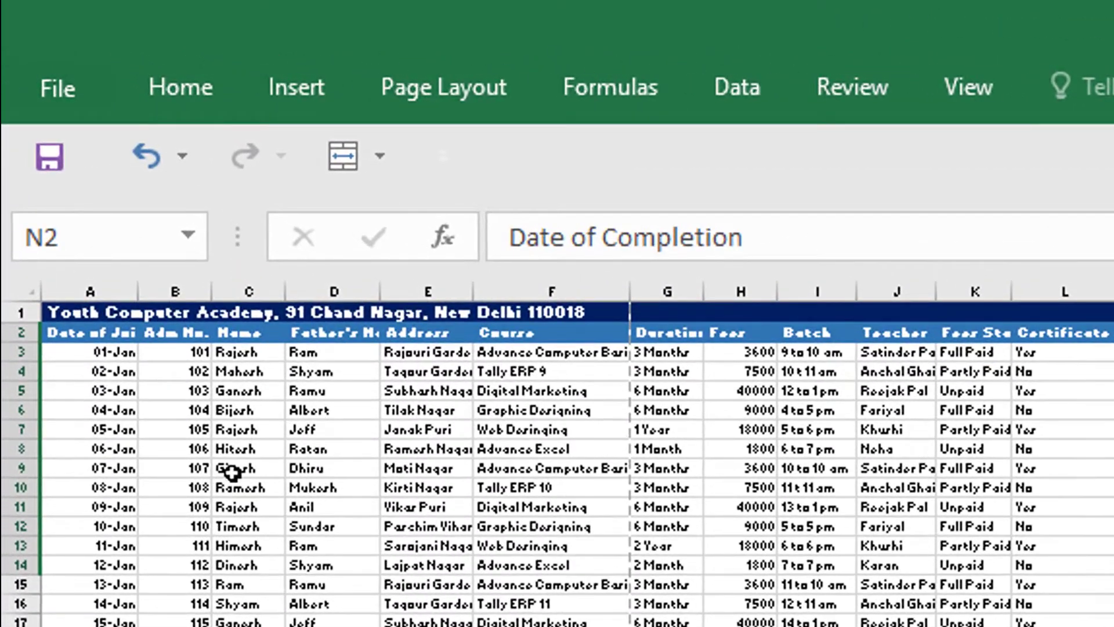
- Trace the page split by selecting the first page's range A1:F47 and the second page's columns from Duration to Drop Out
{"action": "left_click_drag", "start_coordinate": [72, 310], "coordinate": [570, 626]}
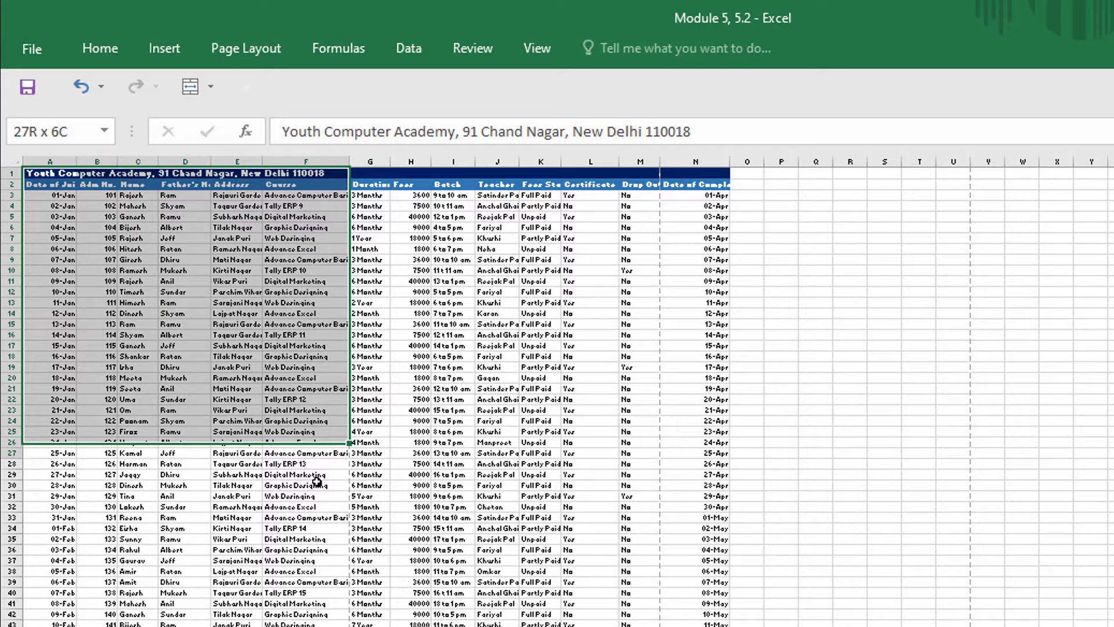
{"action": "left_click_drag", "start_coordinate": [317, 481], "coordinate": [338, 626]}
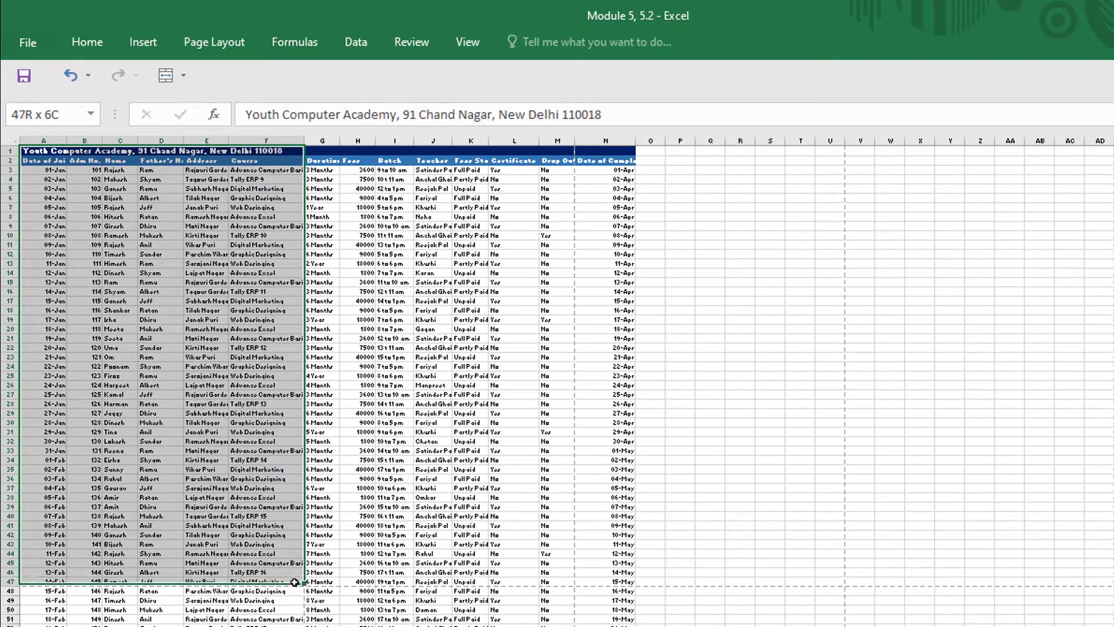
{"action": "left_click_drag", "start_coordinate": [294, 582], "coordinate": [295, 582]}
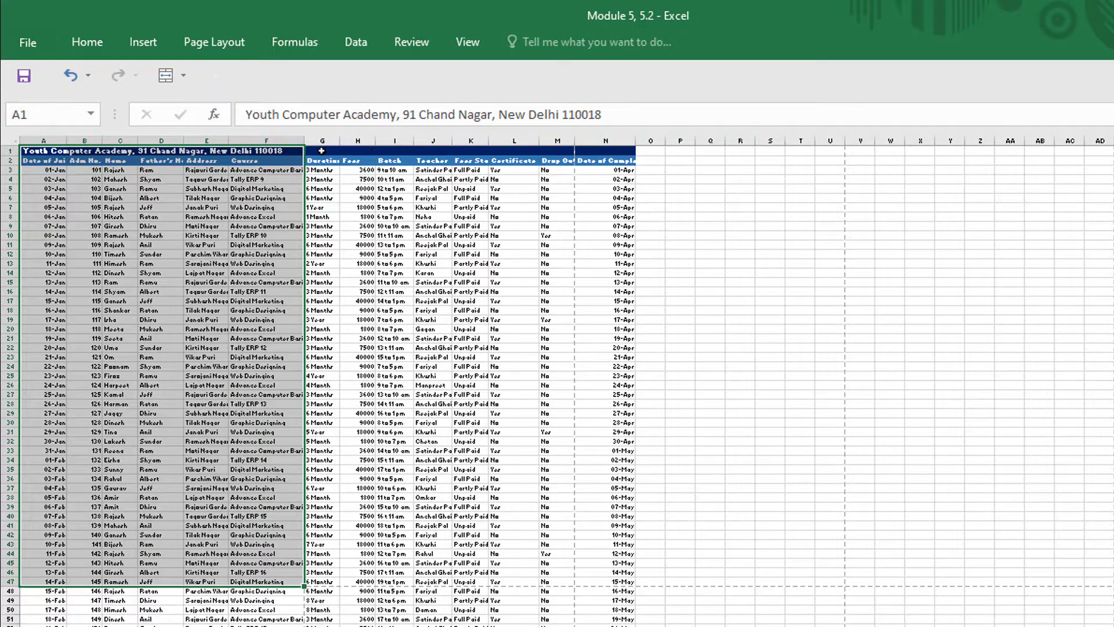
{"action": "left_click_drag", "start_coordinate": [321, 151], "coordinate": [555, 585]}
{"action": "left_click", "coordinate": [206, 413]}
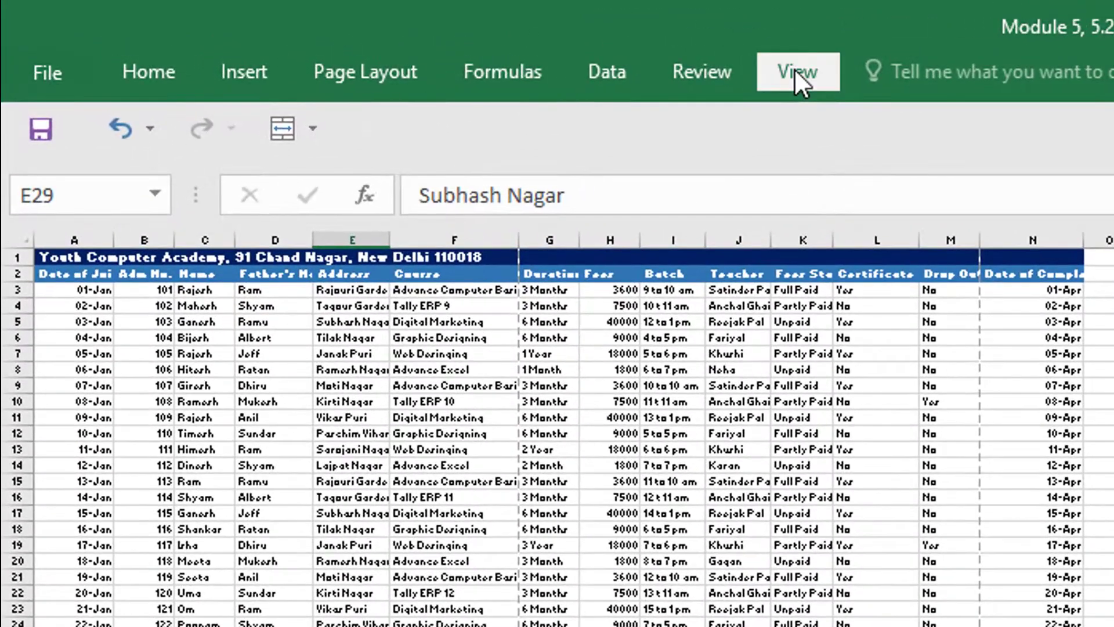
- Switch the worksheet to Page Layout view and select the first page's data from A1 to F36
{"action": "left_click", "coordinate": [794, 68]}
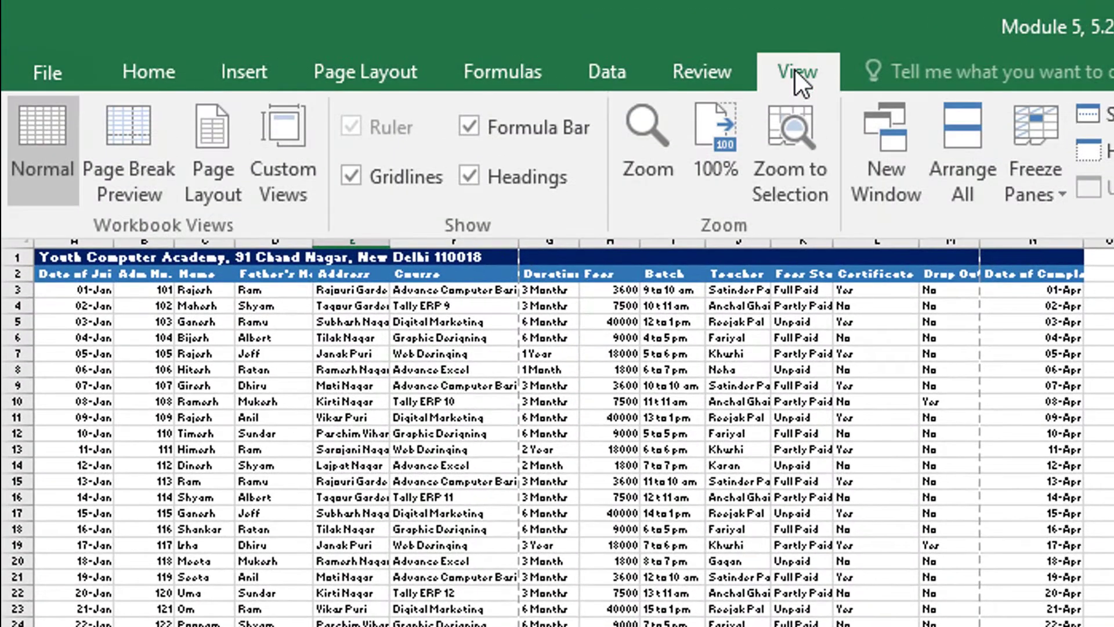
{"action": "left_click", "coordinate": [207, 190]}
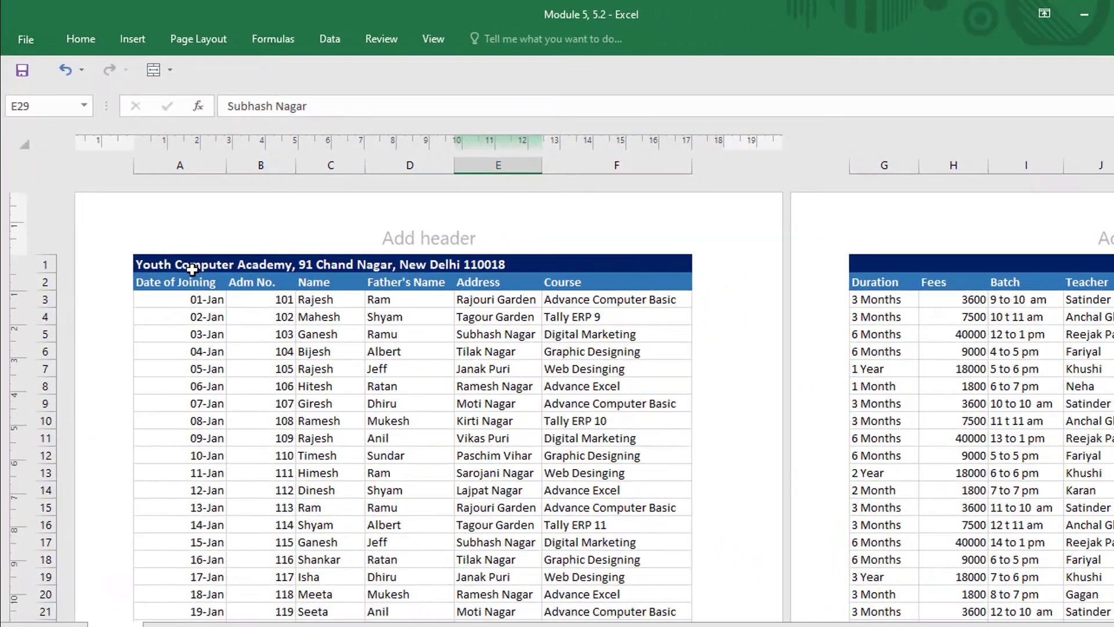
{"action": "left_click_drag", "start_coordinate": [176, 267], "coordinate": [629, 594]}
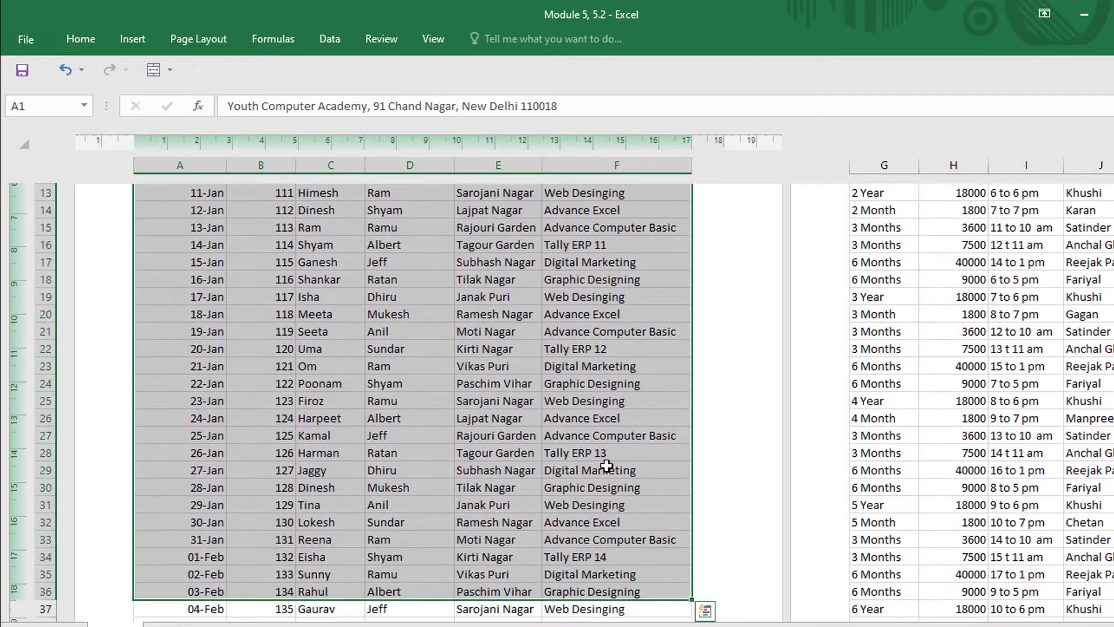
{"action": "scroll", "coordinate": [619, 487], "scroll_direction": "up", "scroll_amount": 5}
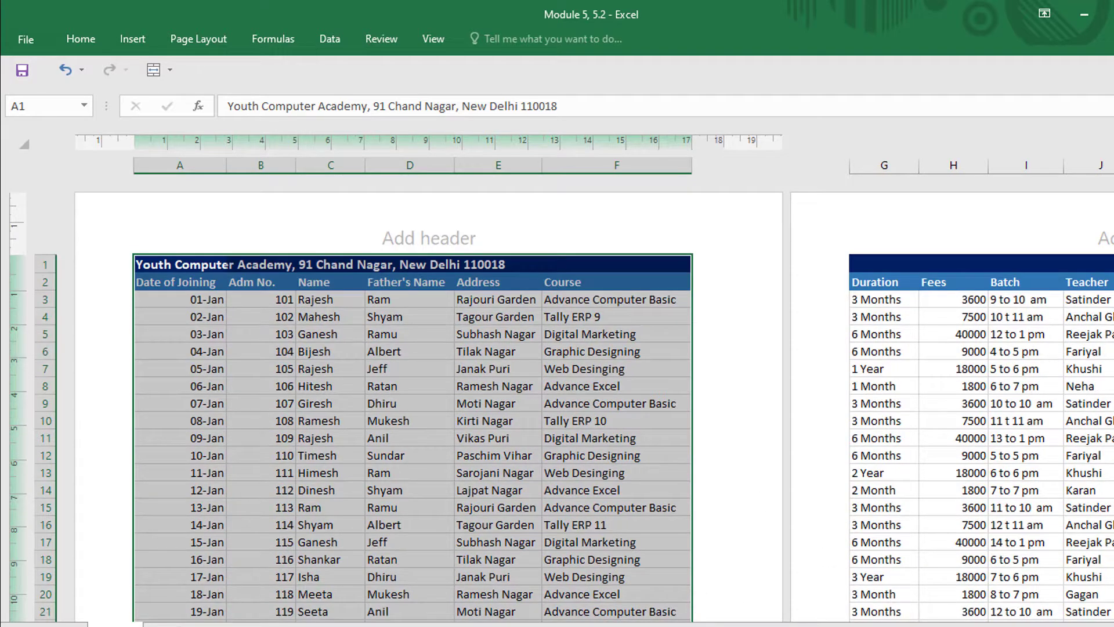
{"action": "scroll", "coordinate": [609, 443], "scroll_direction": "down", "scroll_amount": 6}
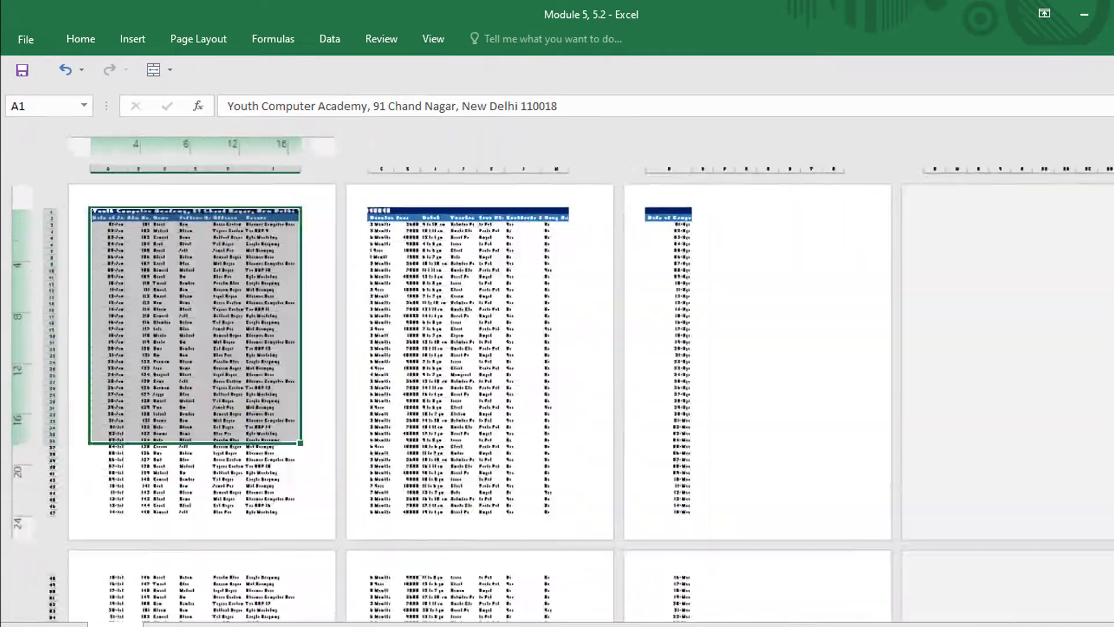
- Examine how the data spreads over separate pages in Page Layout view, checking cells on the data pages and the empty ones
{"action": "left_click", "coordinate": [120, 236]}
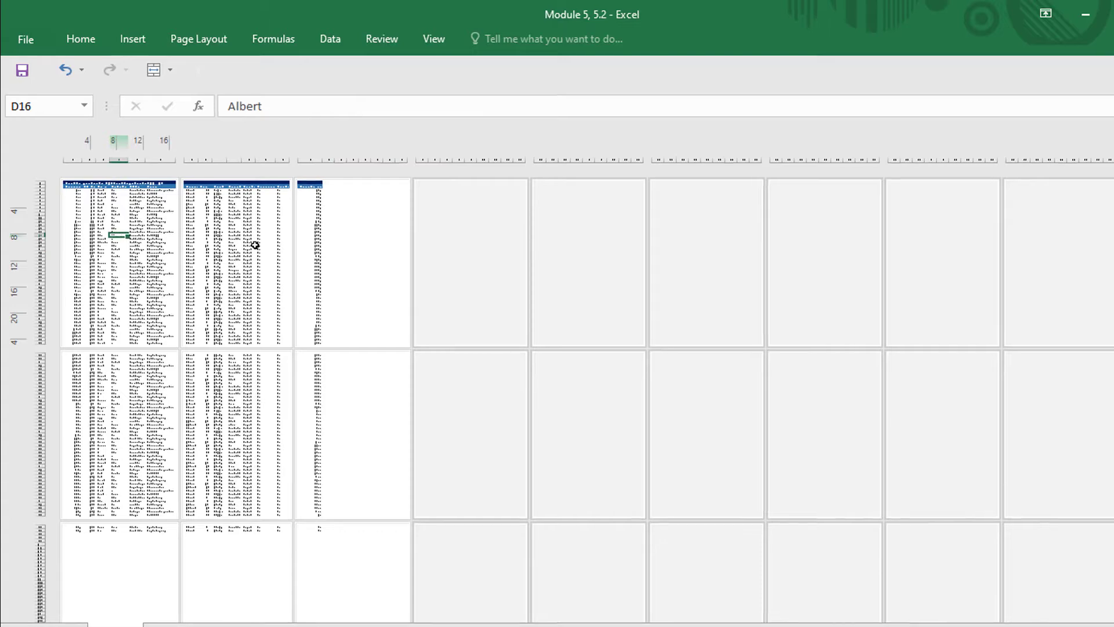
{"action": "left_click", "coordinate": [253, 245]}
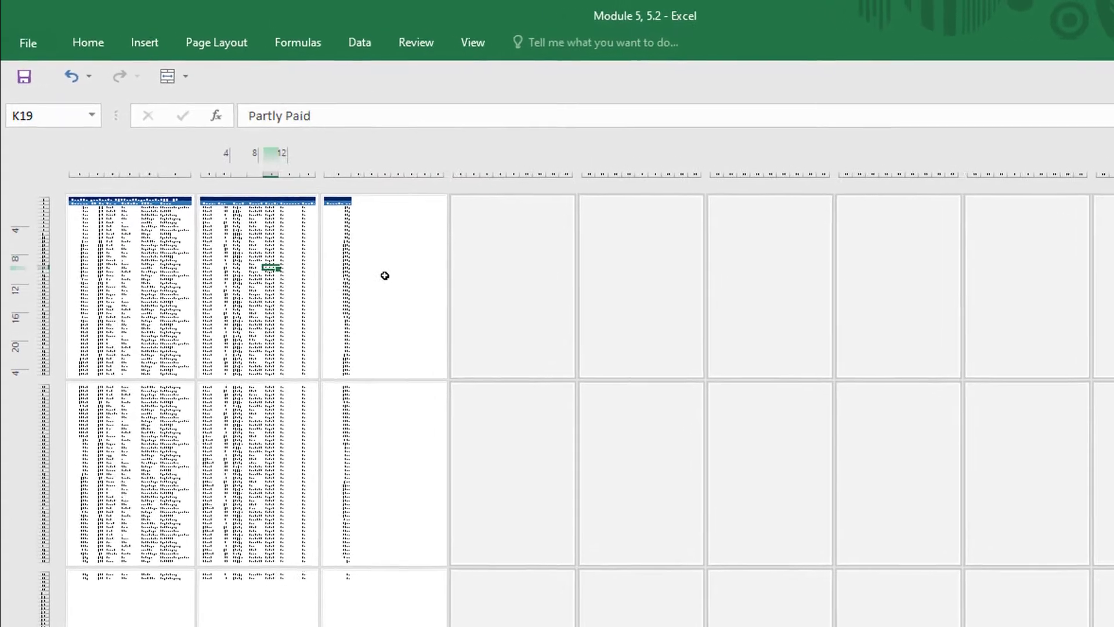
{"action": "left_click", "coordinate": [434, 256]}
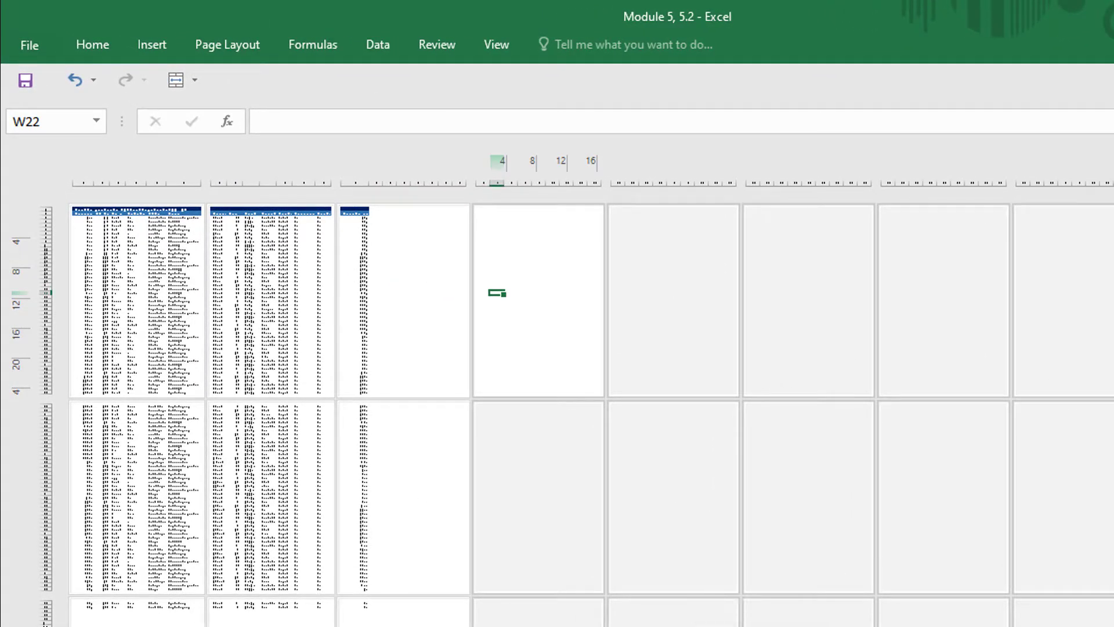
{"action": "scroll", "coordinate": [994, 621], "scroll_direction": "up", "scroll_amount": 2}
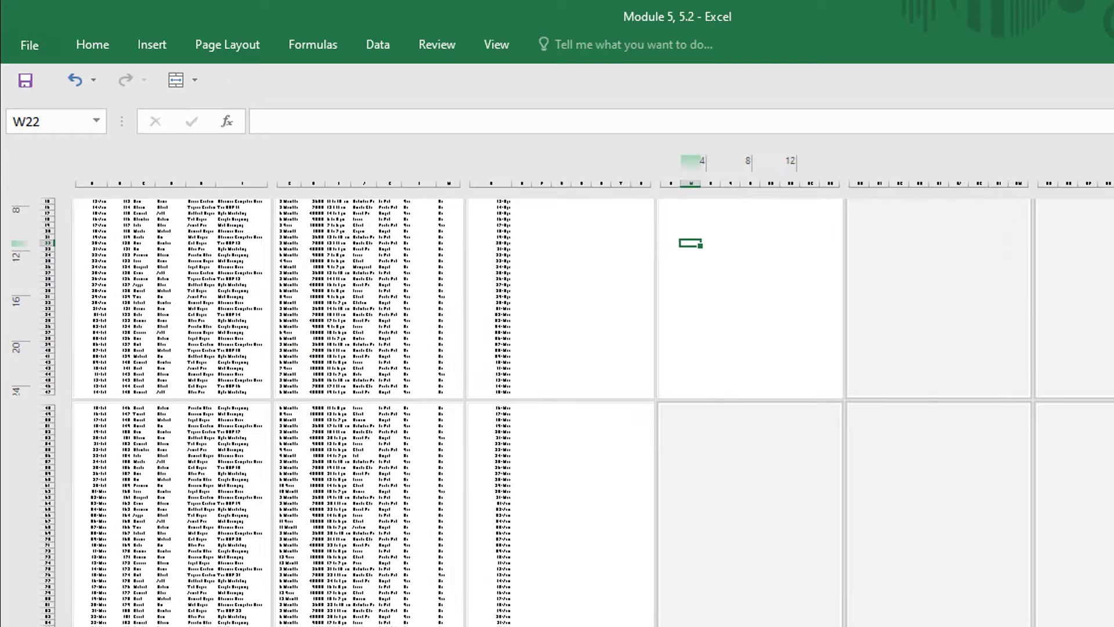
{"action": "scroll", "coordinate": [980, 617], "scroll_direction": "up", "scroll_amount": 7}
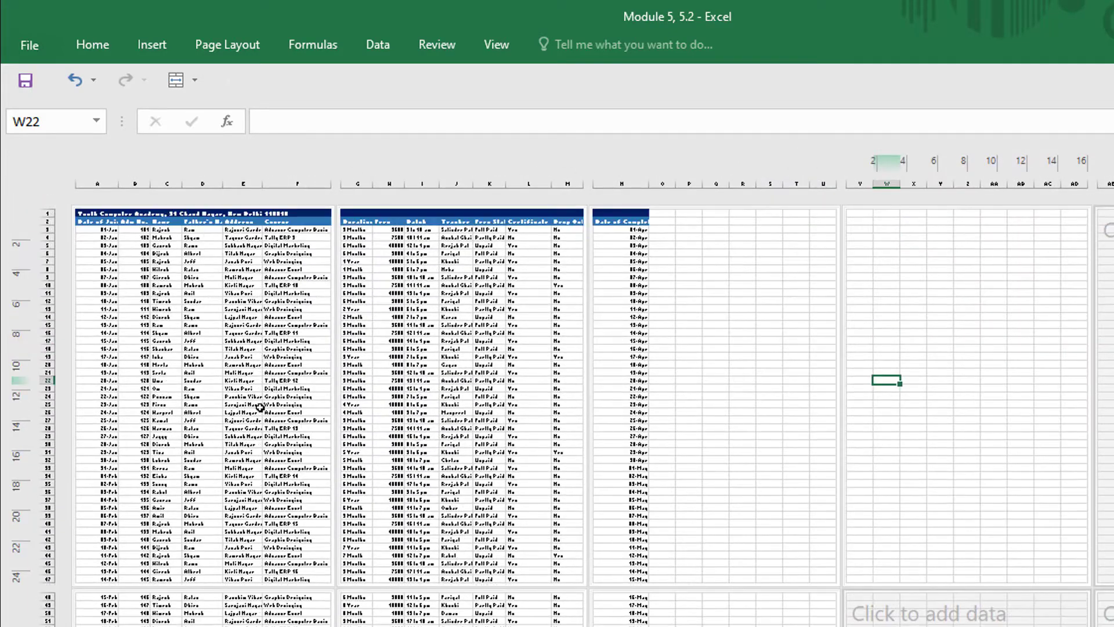
{"action": "left_click", "coordinate": [230, 355]}
{"action": "left_click", "coordinate": [458, 341]}
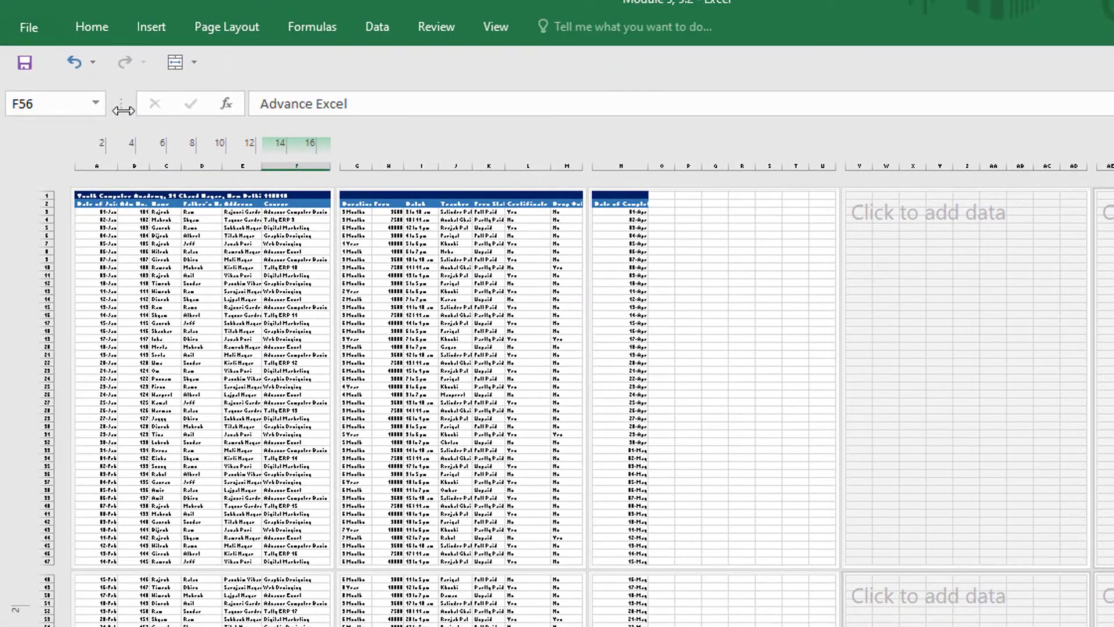
- Open the Page Setup dialog from the print preview to view its page settings
{"action": "left_click", "coordinate": [39, 29]}
{"action": "left_click", "coordinate": [48, 266]}
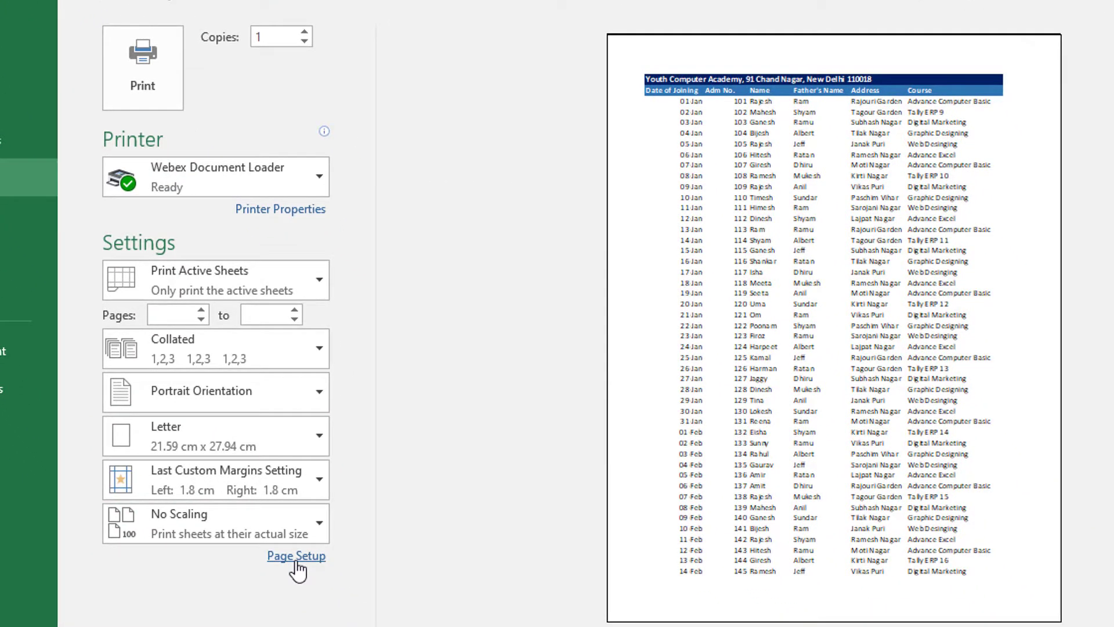
{"action": "left_click", "coordinate": [295, 558]}
{"action": "left_click_drag", "start_coordinate": [767, 59], "coordinate": [694, 83]}
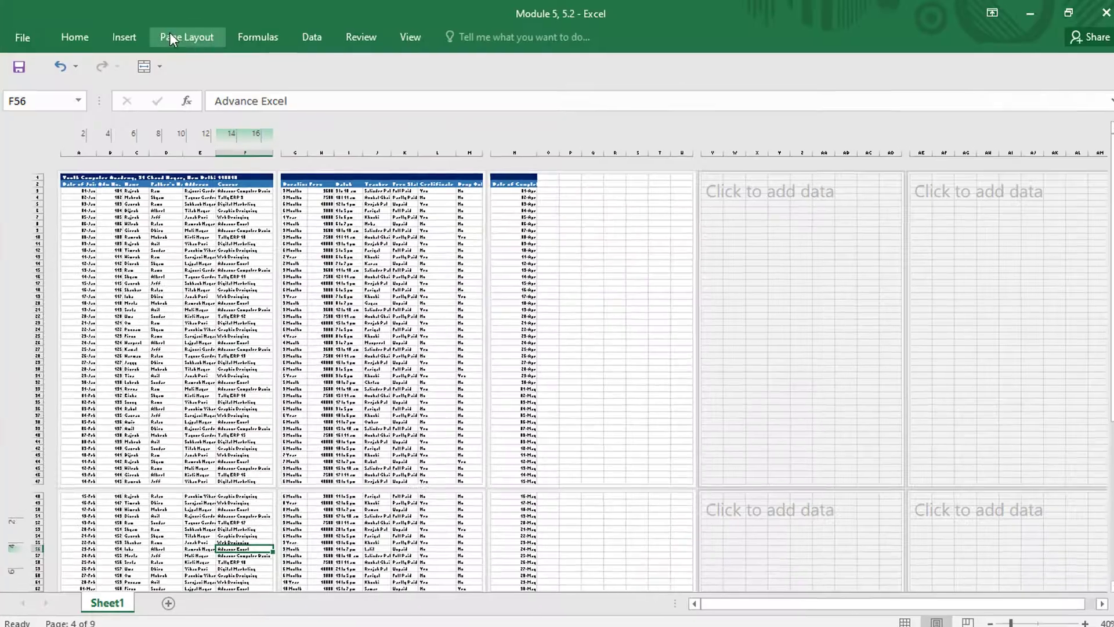
- Open the Print Titles settings from the worksheet and try the "Down, then over" page order
{"action": "left_click", "coordinate": [173, 34]}
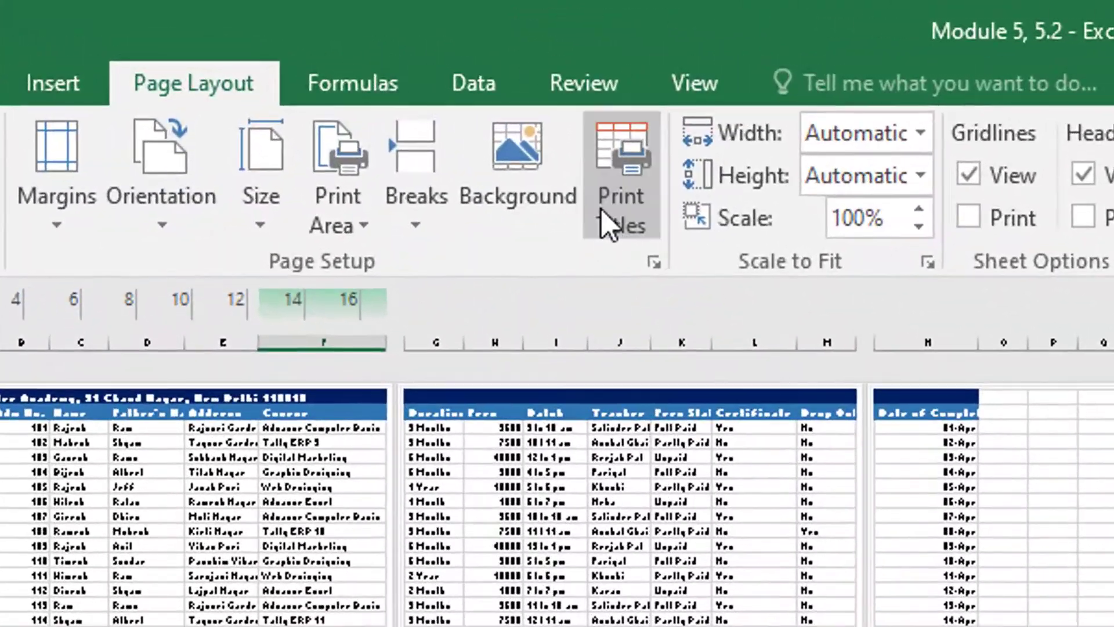
{"action": "left_click", "coordinate": [603, 223]}
{"action": "left_click_drag", "start_coordinate": [506, 123], "coordinate": [432, 85]}
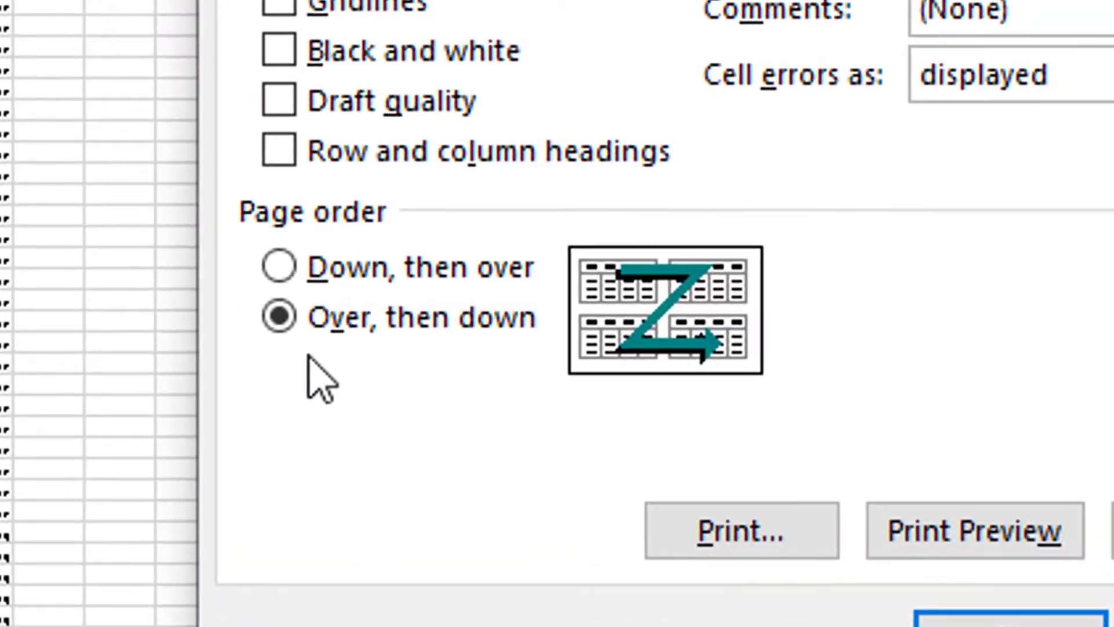
{"action": "left_click", "coordinate": [282, 268]}
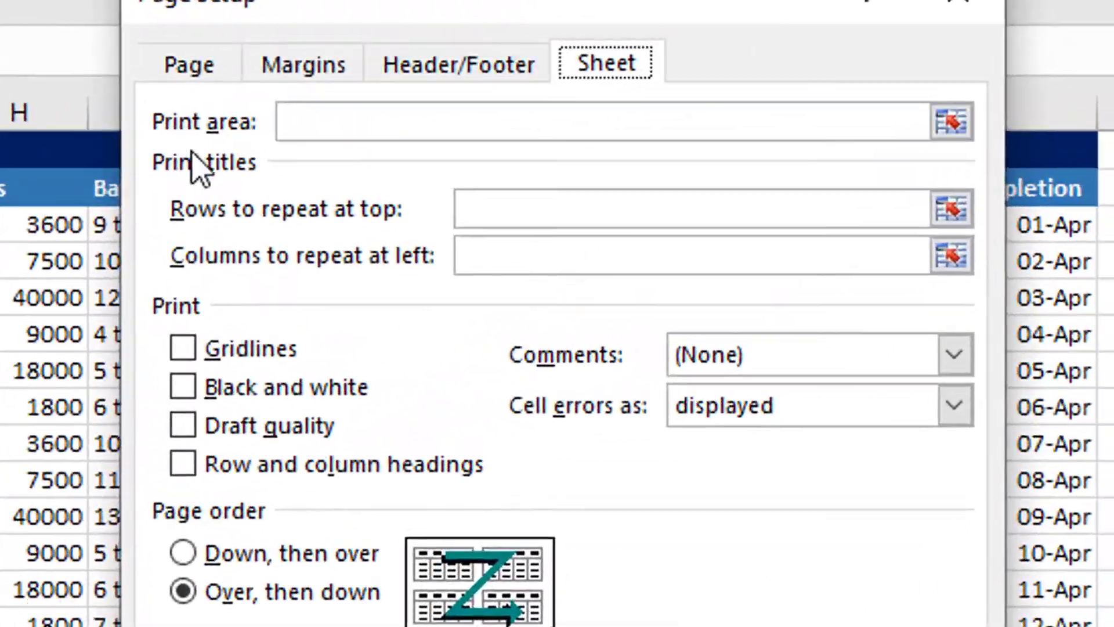
- Review the Header/Footer, Margins and Page settings in Page Setup and return to the Sheet settings
{"action": "left_click", "coordinate": [449, 83]}
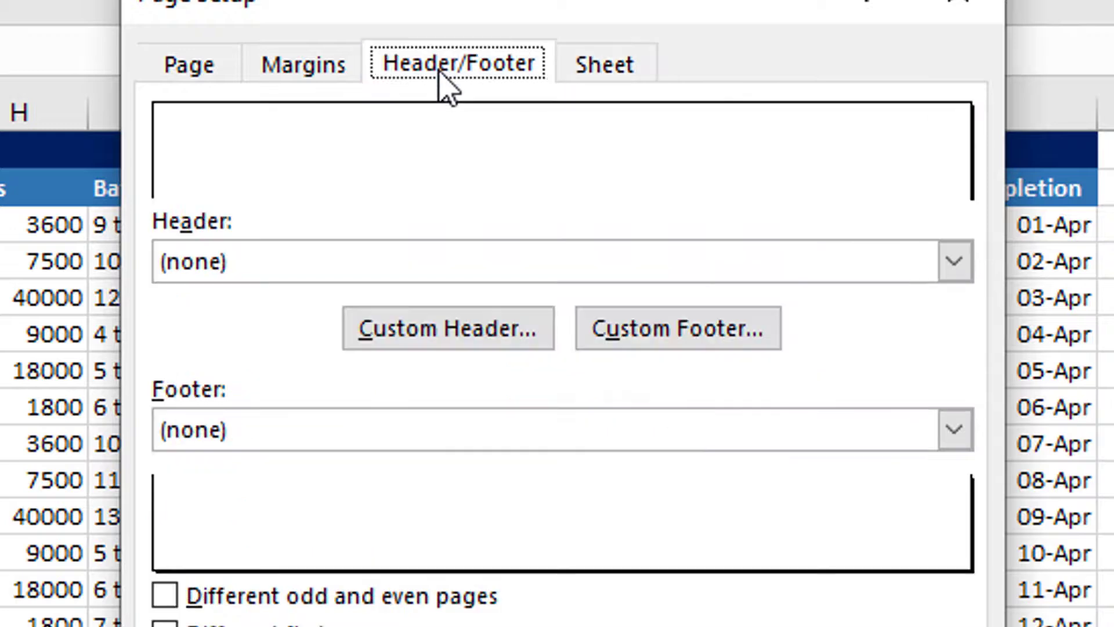
{"action": "left_click", "coordinate": [303, 81]}
{"action": "left_click", "coordinate": [186, 87]}
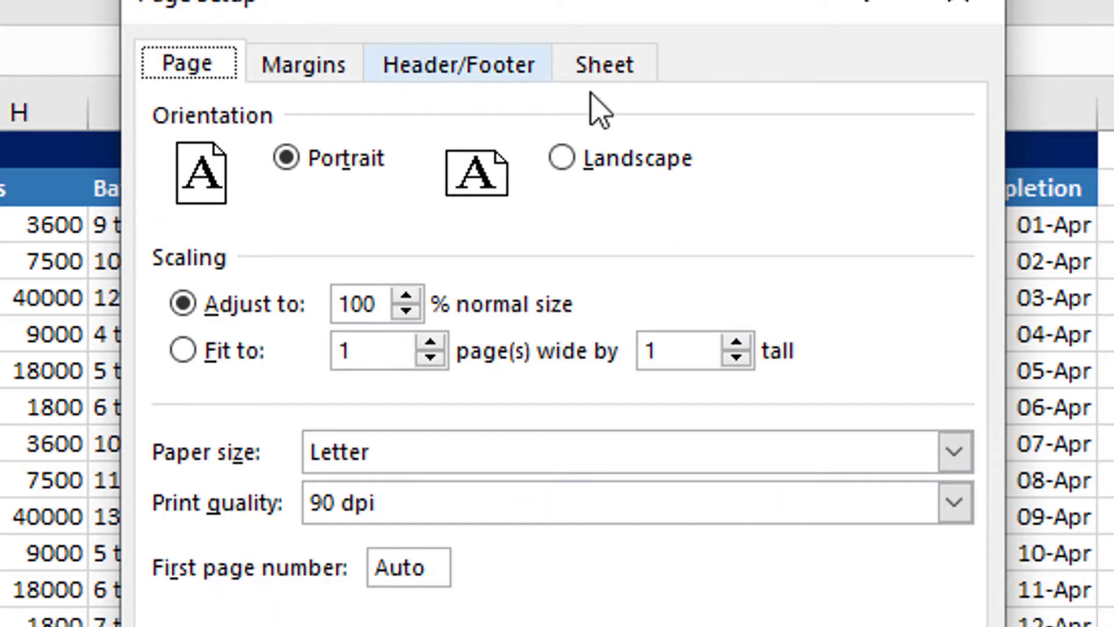
{"action": "left_click", "coordinate": [624, 88]}
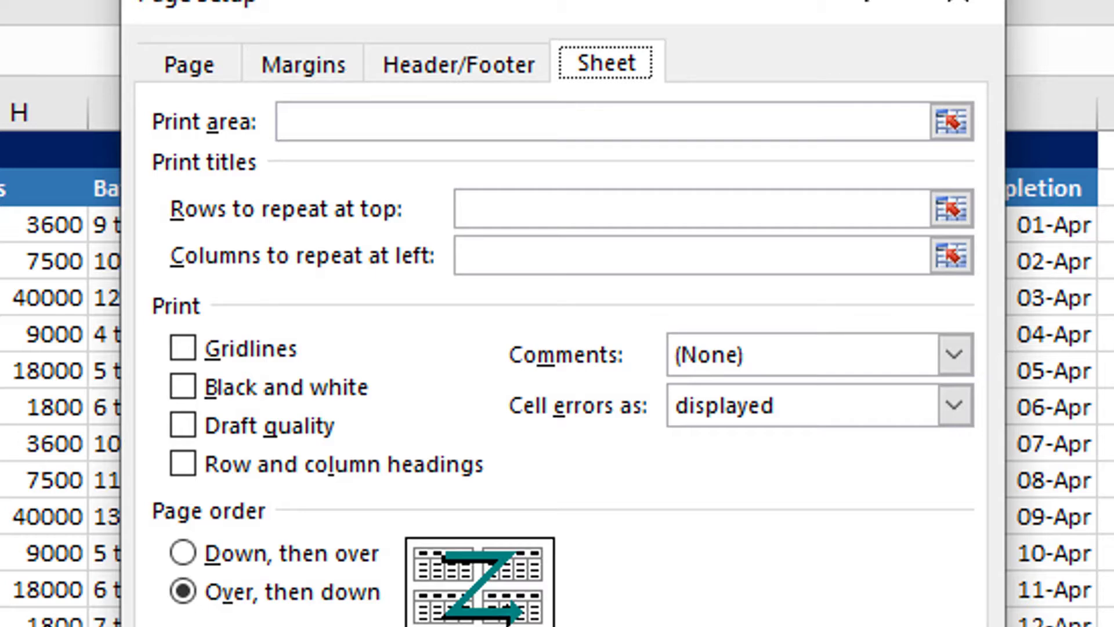
- Set the print area to $A$1:$F$29 and preview the printout
{"action": "left_click", "coordinate": [956, 132]}
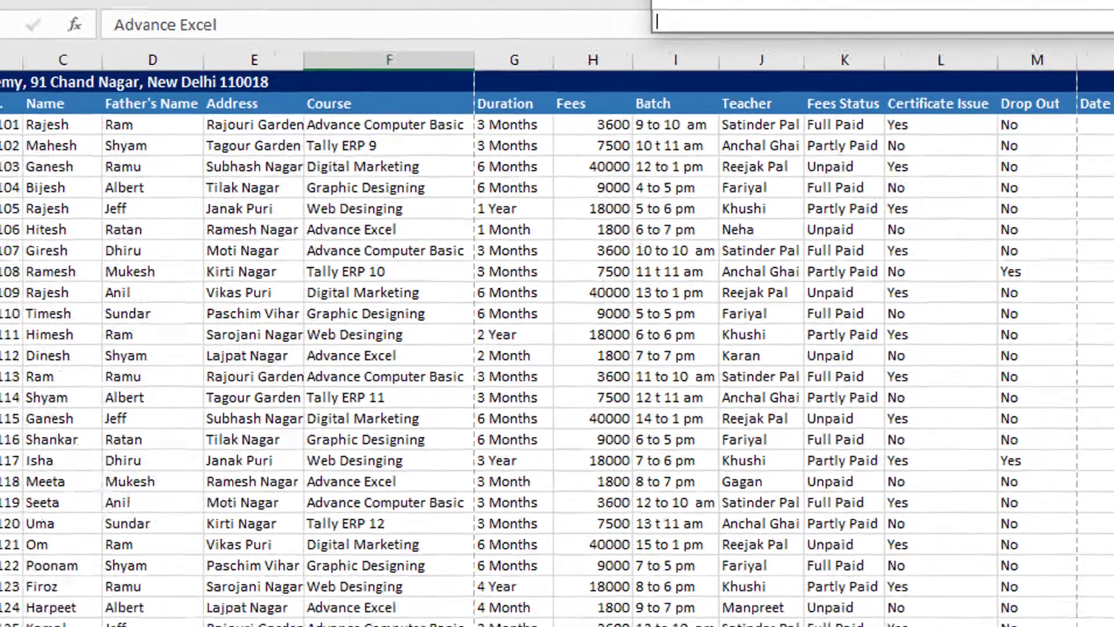
{"action": "left_click_drag", "start_coordinate": [72, 71], "coordinate": [565, 588]}
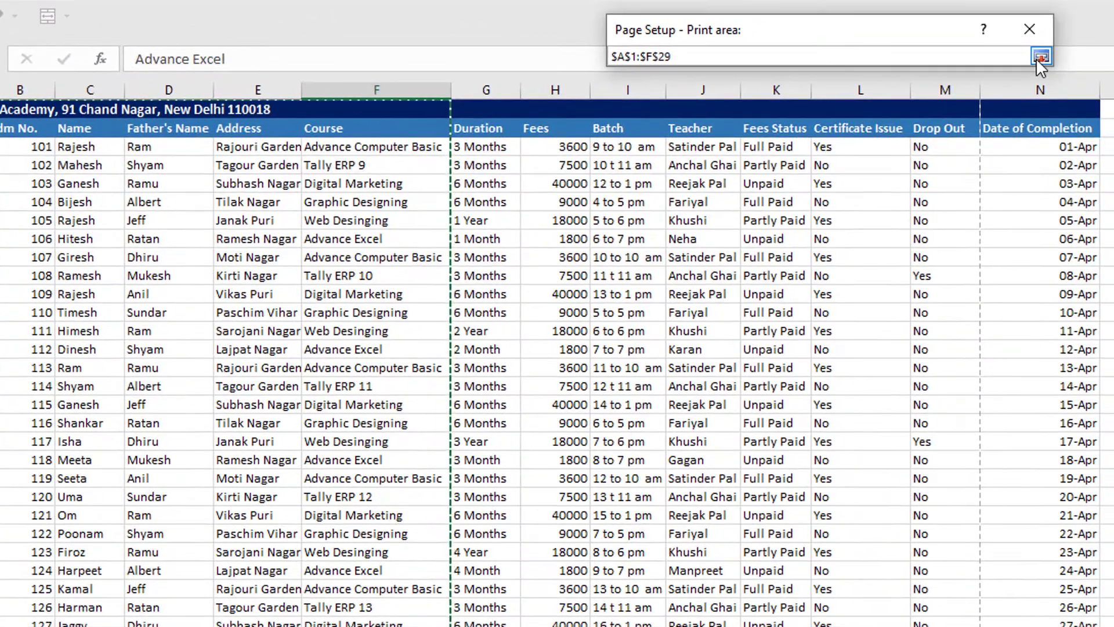
{"action": "left_click", "coordinate": [1105, 37]}
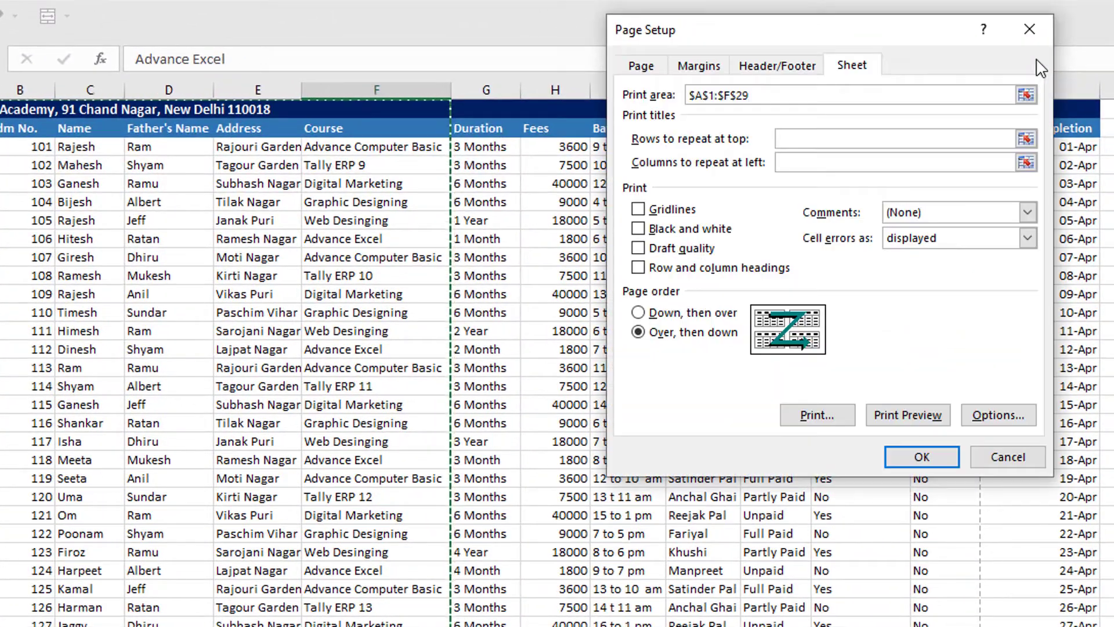
{"action": "left_click", "coordinate": [904, 417]}
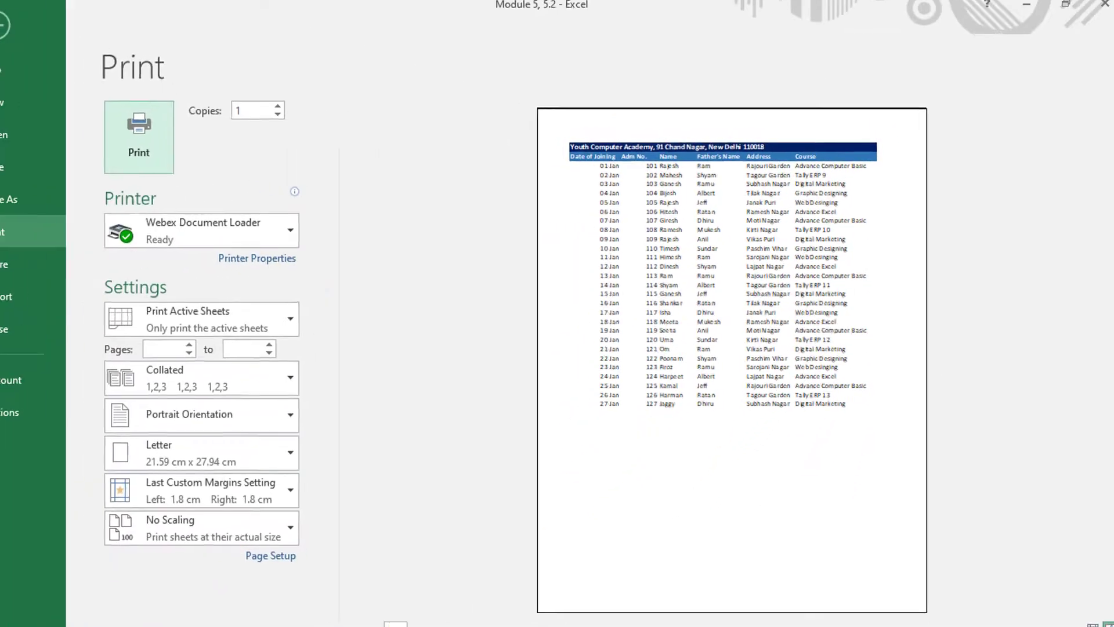
- Clear the print area in the Page Setup sheet settings and page through the resulting print preview
{"action": "left_click", "coordinate": [30, 34]}
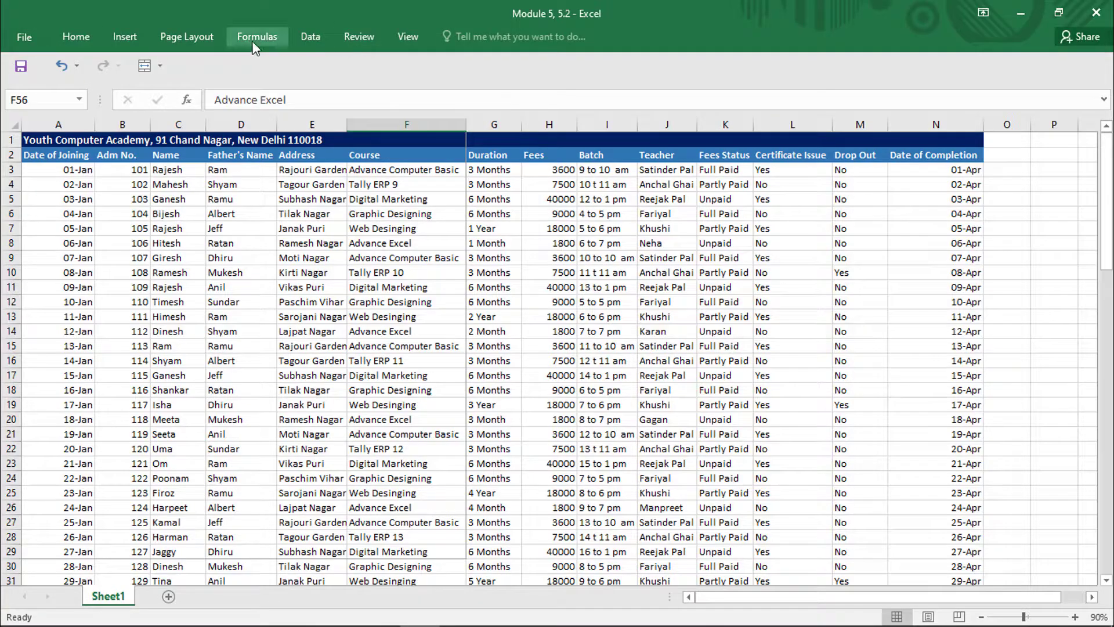
{"action": "left_click", "coordinate": [200, 34]}
{"action": "left_click", "coordinate": [376, 87]}
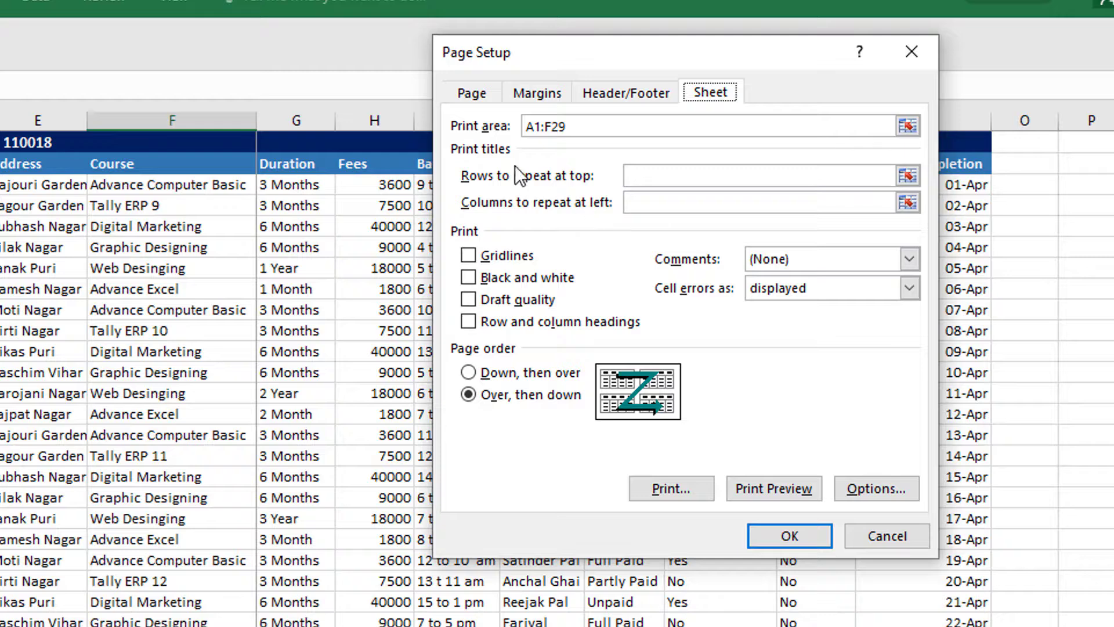
{"action": "left_click_drag", "start_coordinate": [562, 132], "coordinate": [460, 133]}
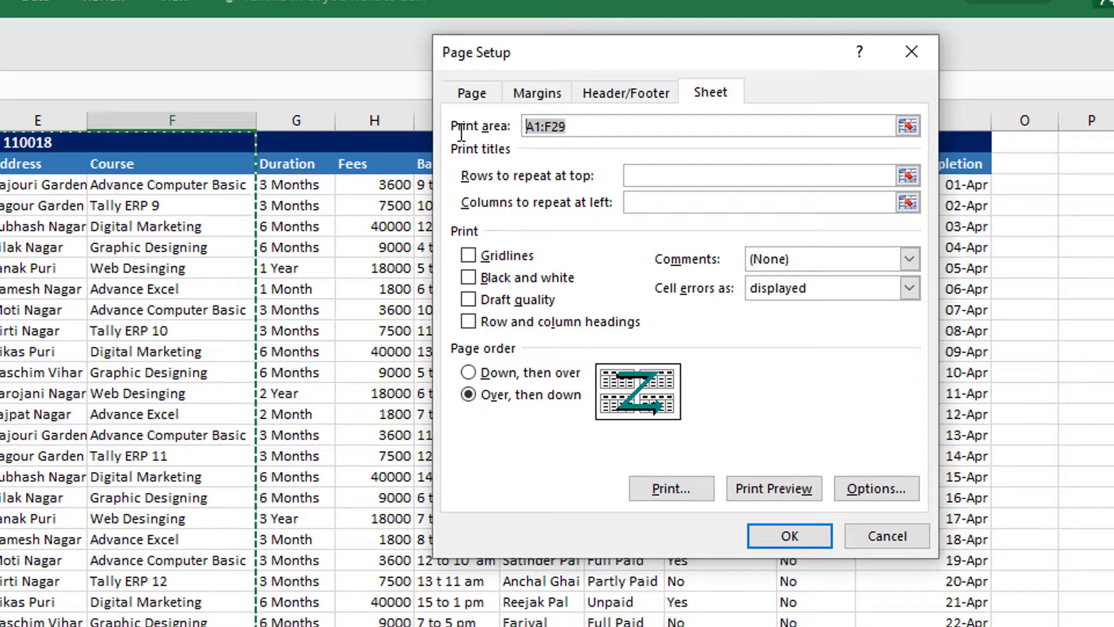
{"action": "key", "text": "BackSpace"}
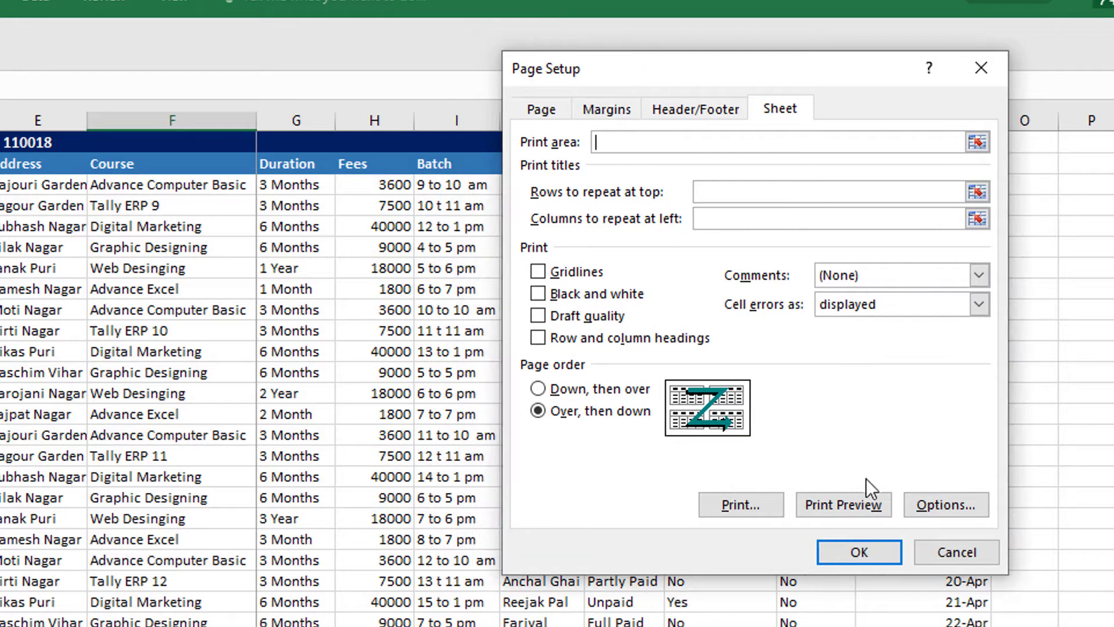
{"action": "left_click", "coordinate": [833, 508]}
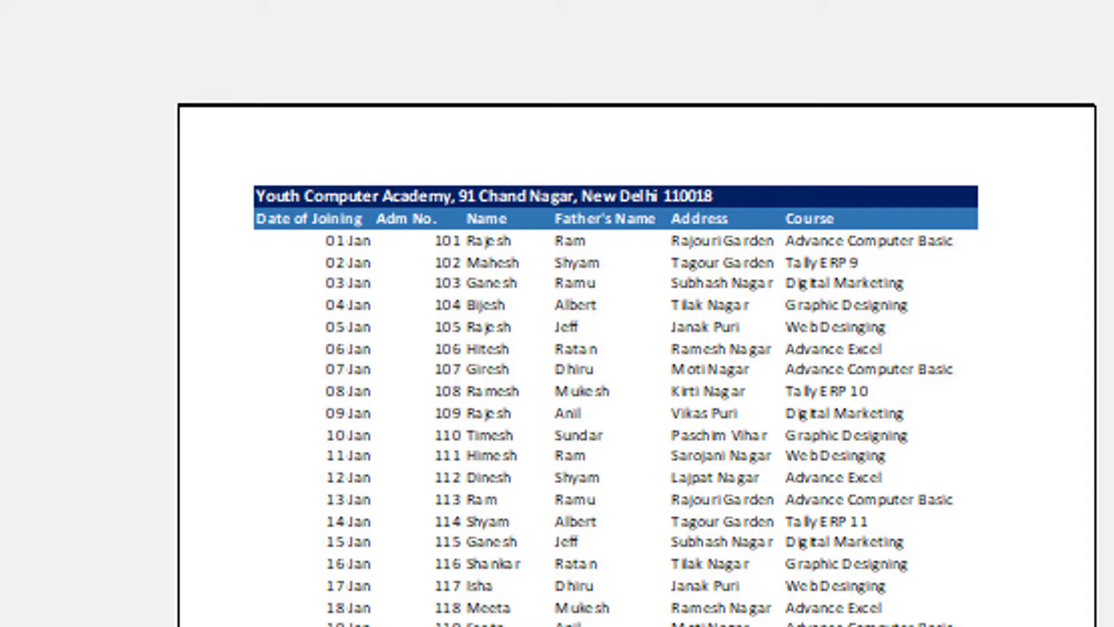
{"action": "key", "text": "Page_Down"}
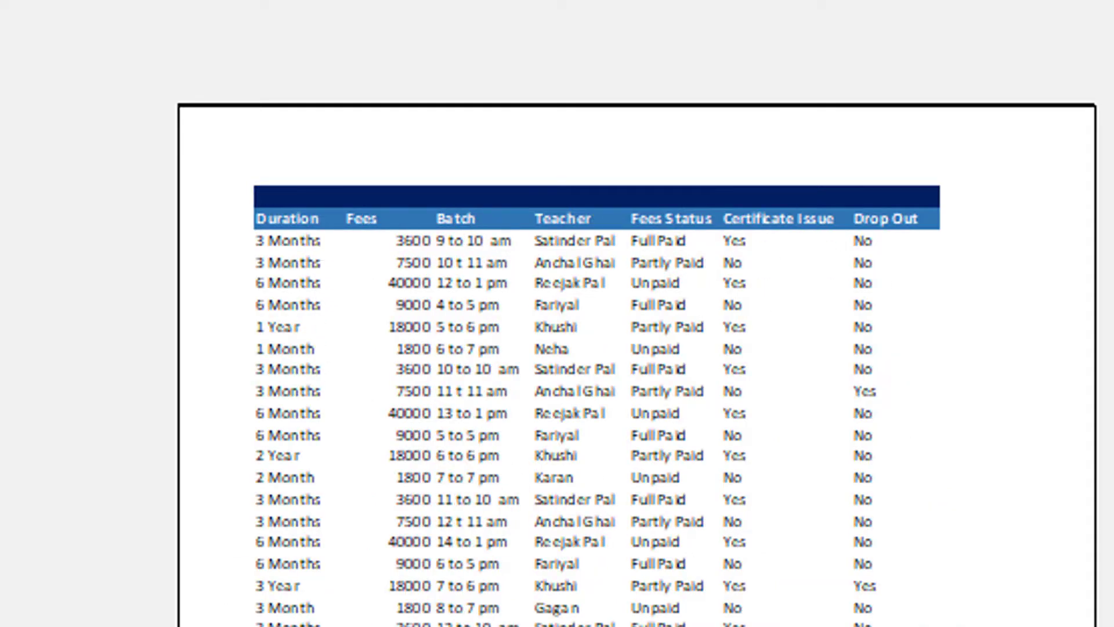
{"action": "key", "text": "Page_Down"}
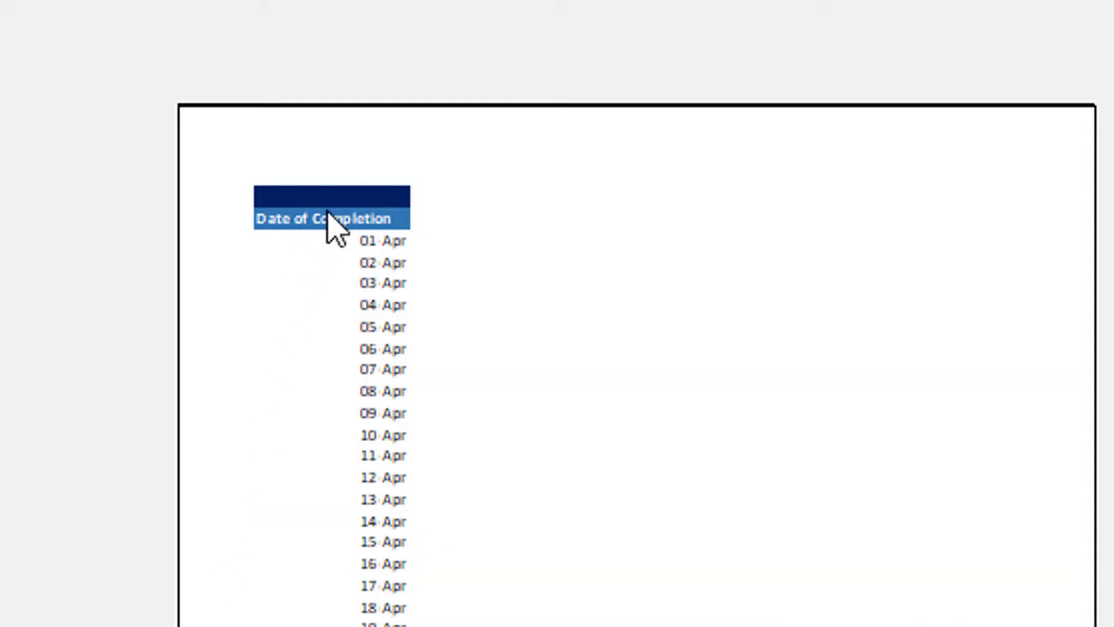
{"action": "key", "text": "Page_Down"}
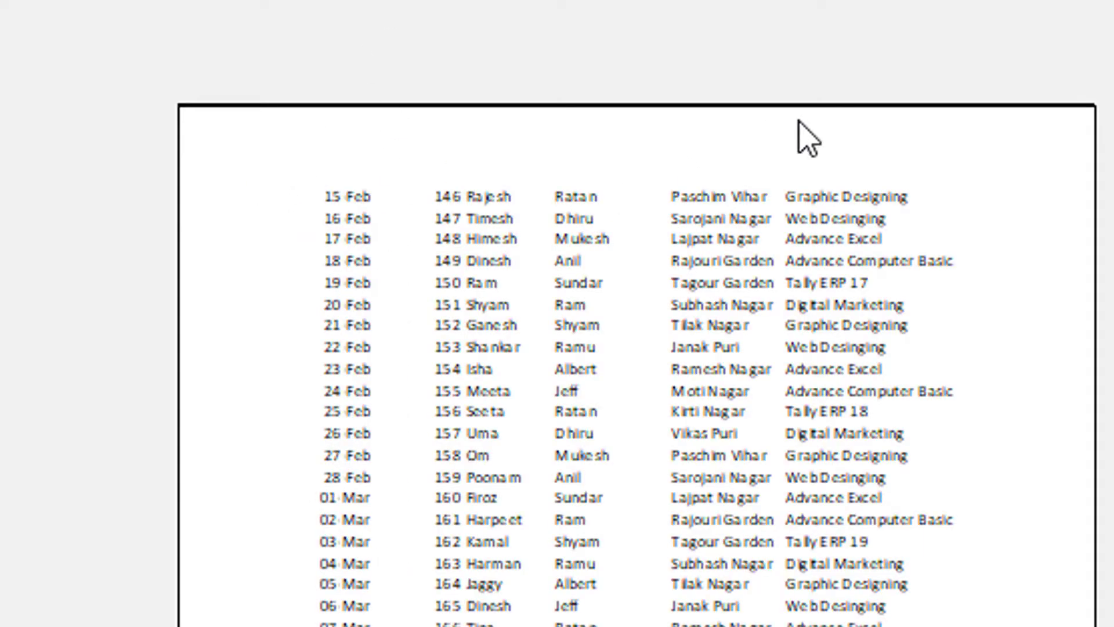
{"action": "key", "text": "Escape"}
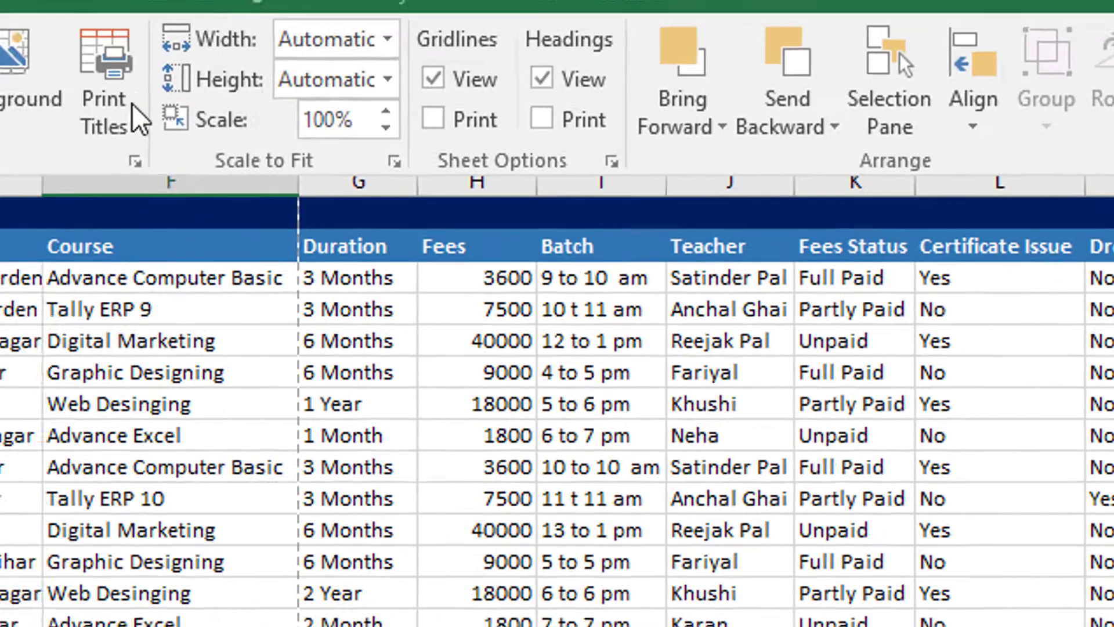
- Set rows $1:$2 to repeat at the top of every printed page and check the pages in the print preview
{"action": "left_click", "coordinate": [133, 108]}
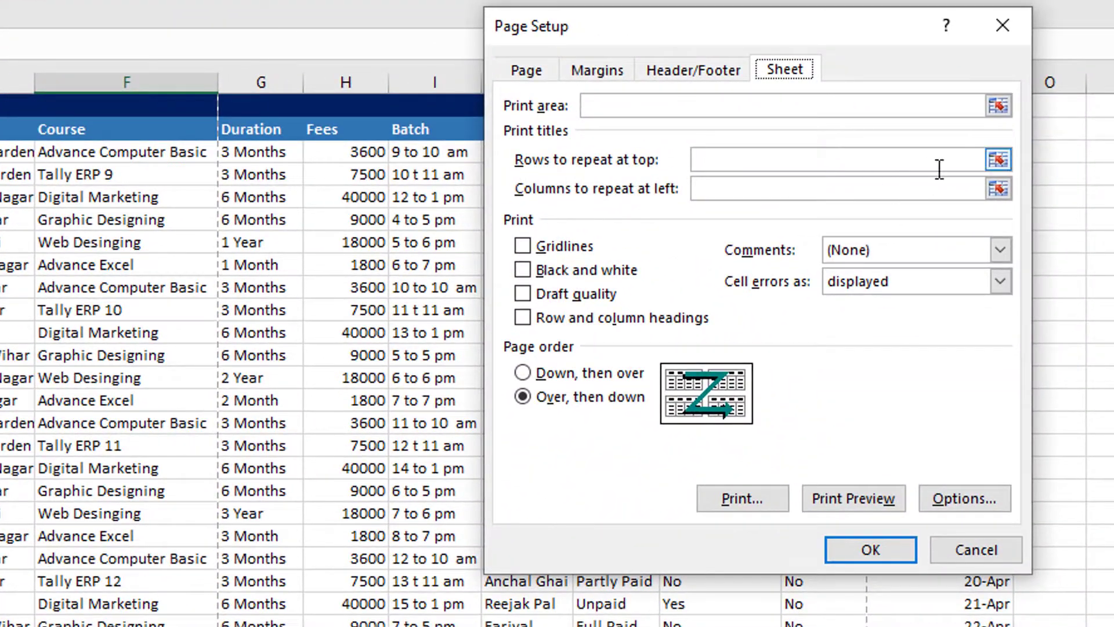
{"action": "left_click", "coordinate": [999, 158]}
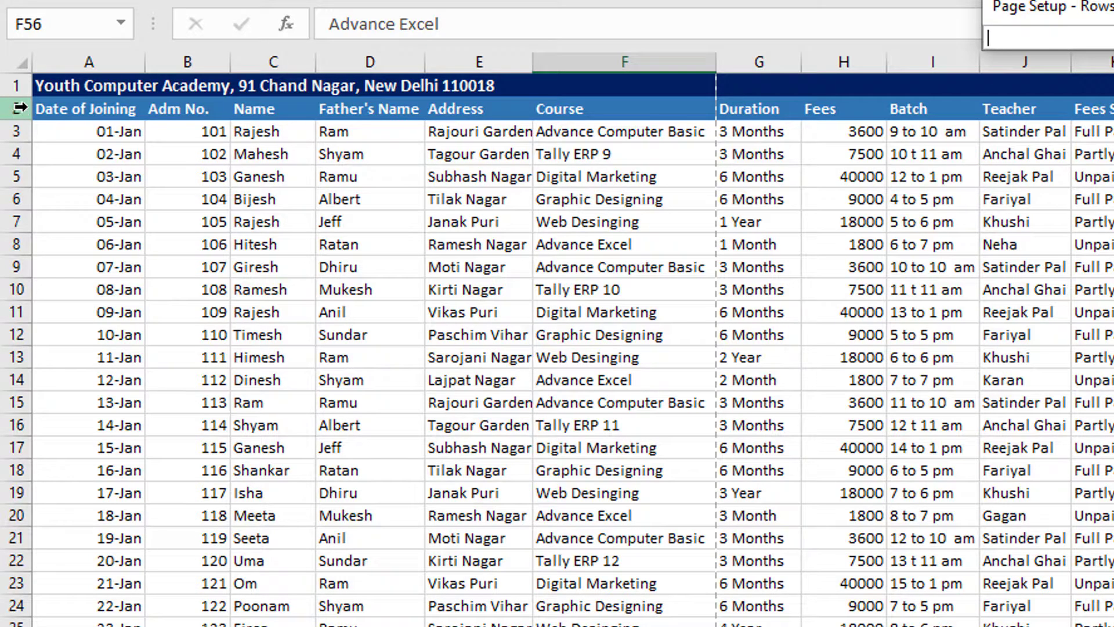
{"action": "left_click_drag", "start_coordinate": [17, 86], "coordinate": [31, 113]}
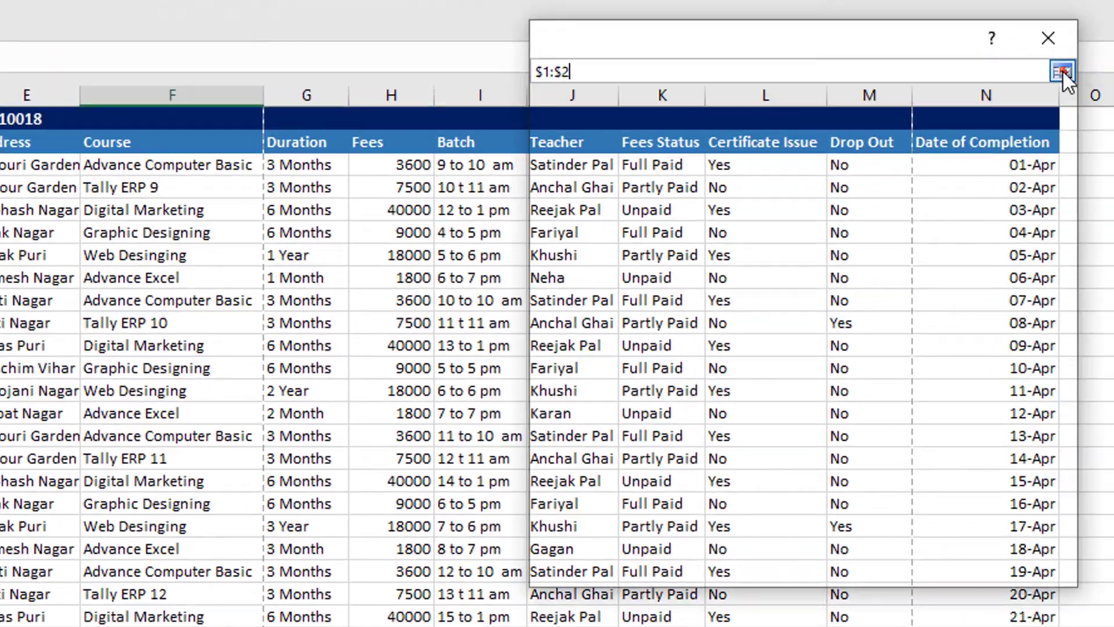
{"action": "left_click", "coordinate": [1062, 72]}
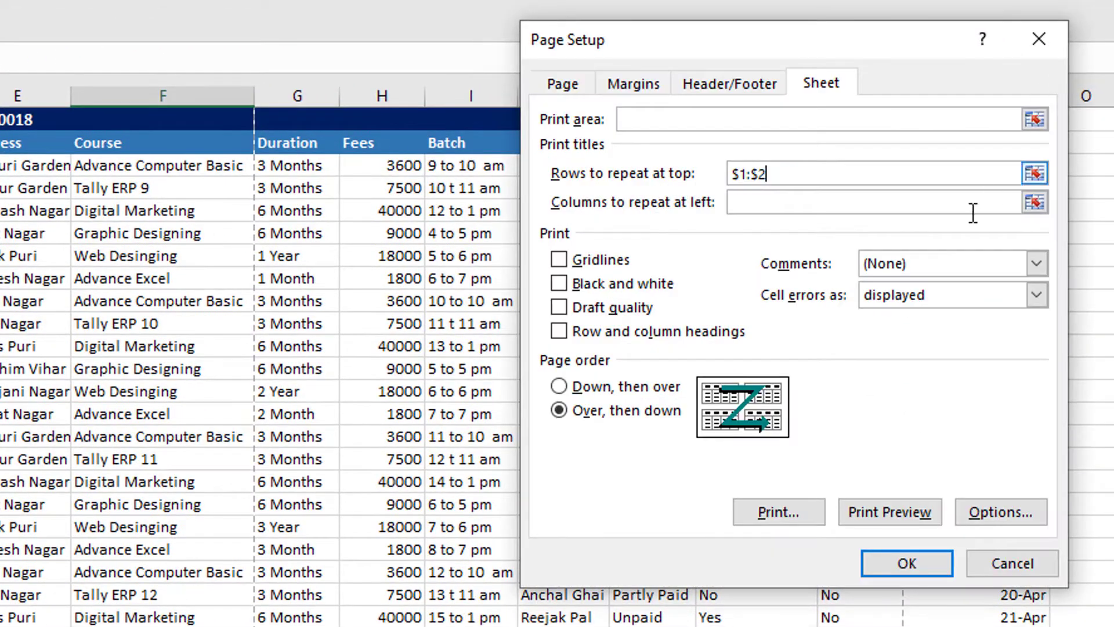
{"action": "left_click", "coordinate": [897, 568]}
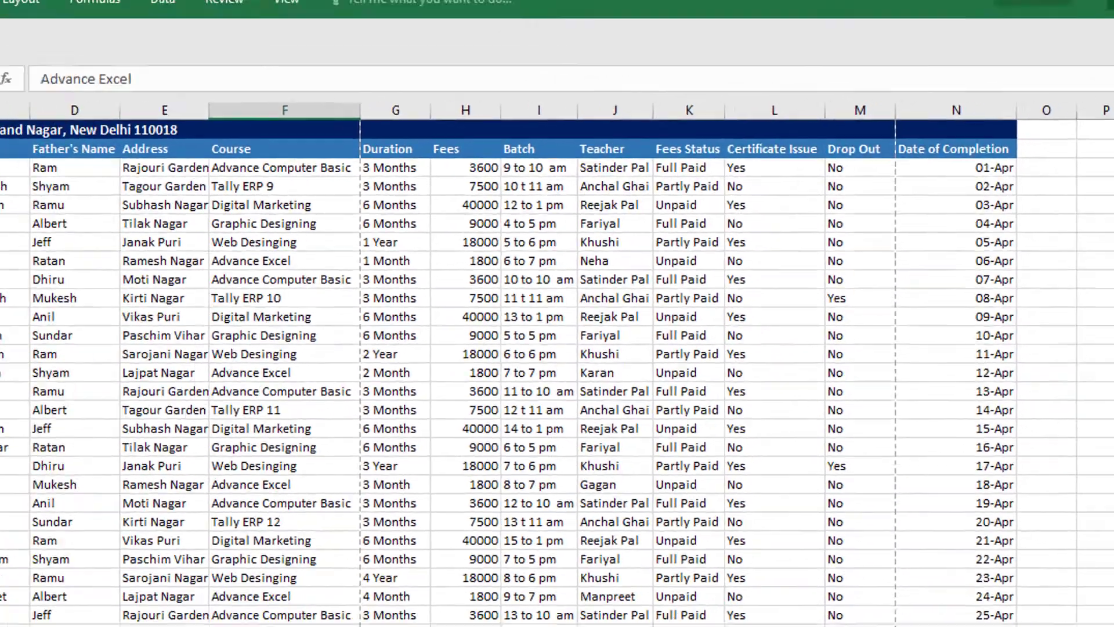
{"action": "left_click", "coordinate": [16, 39]}
{"action": "left_click", "coordinate": [32, 227]}
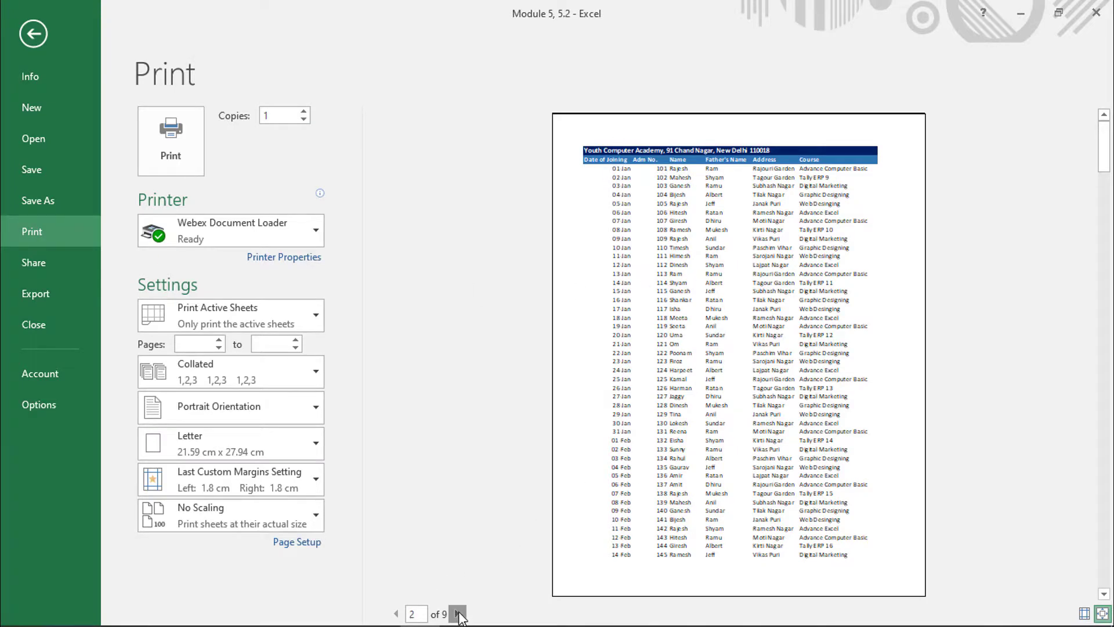
{"action": "left_click", "coordinate": [457, 613]}
{"action": "left_click", "coordinate": [458, 613]}
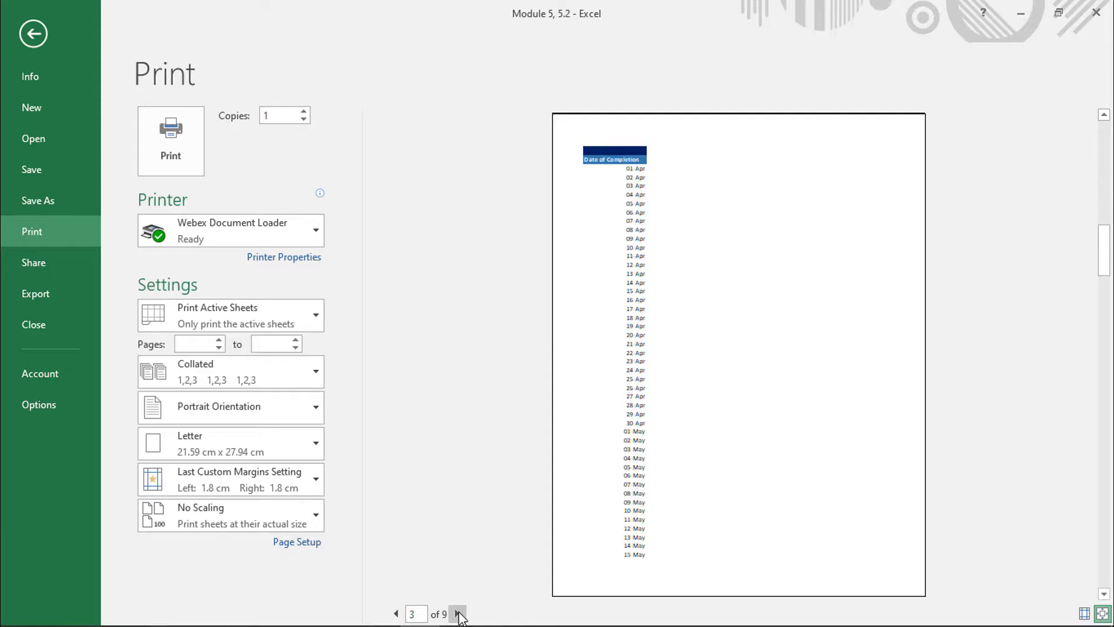
{"action": "left_click", "coordinate": [458, 613]}
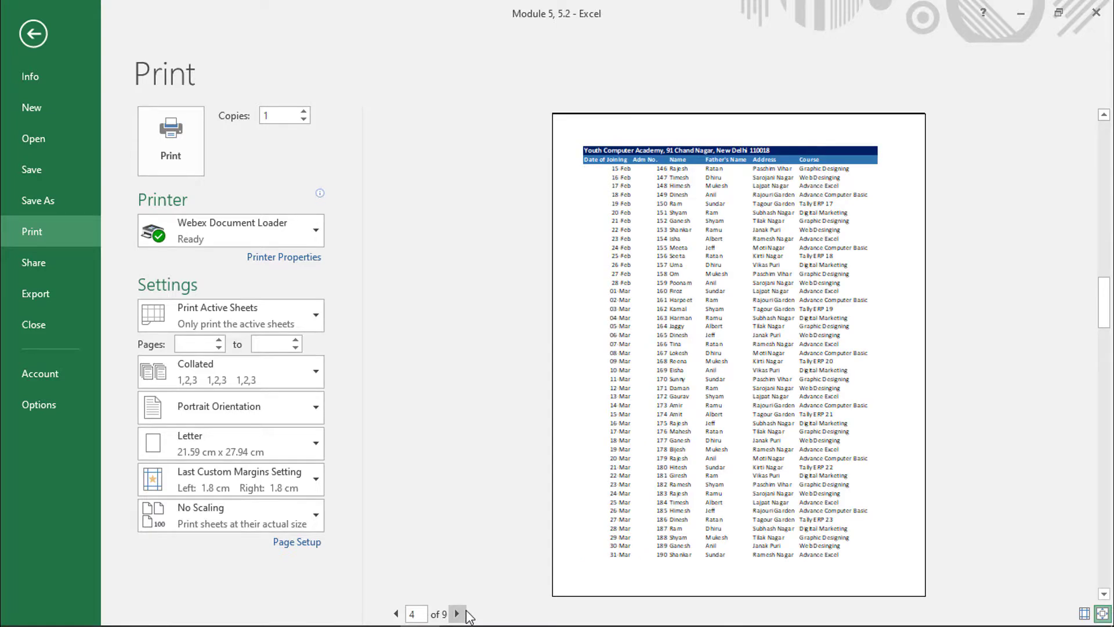
{"action": "left_click", "coordinate": [34, 34]}
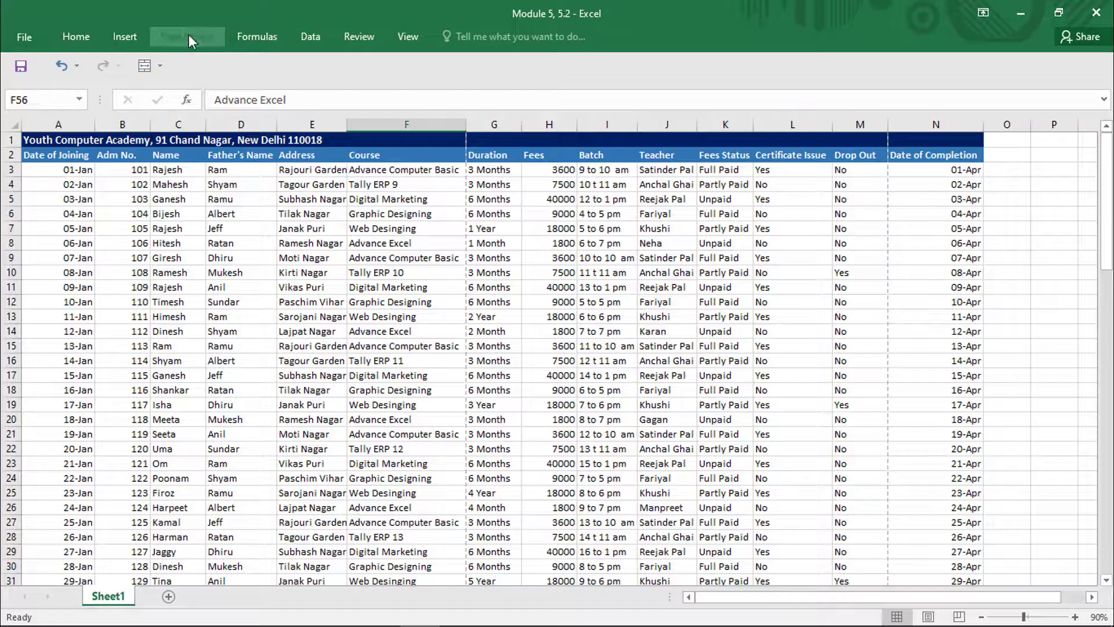
- Set columns $A:$C to repeat at the left of every printed page and page through the print preview
{"action": "left_click", "coordinate": [376, 78]}
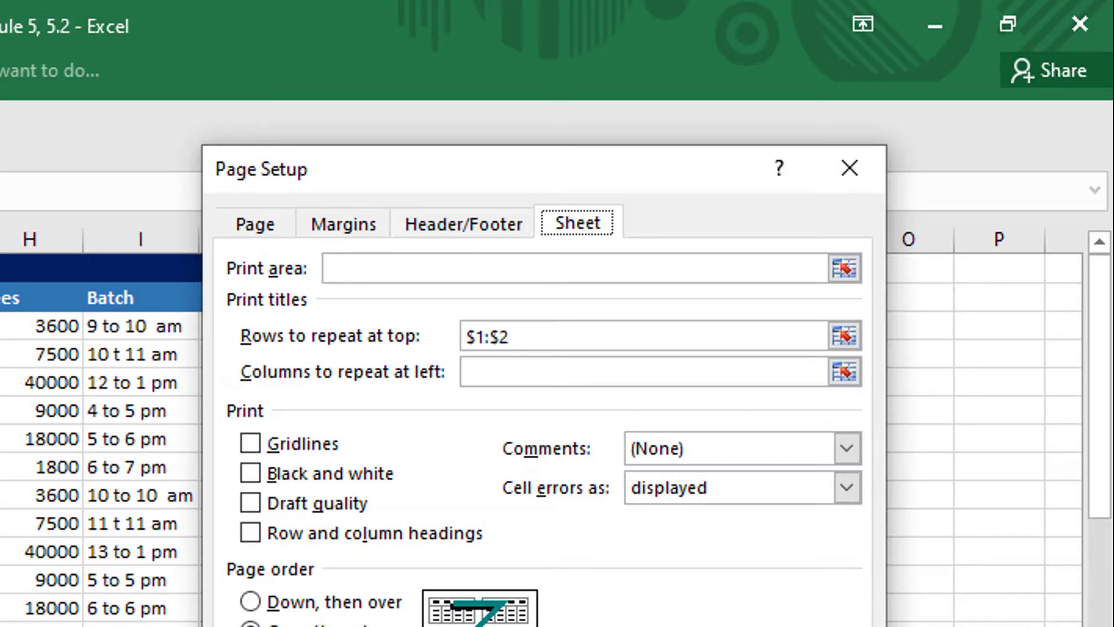
{"action": "left_click", "coordinate": [844, 371]}
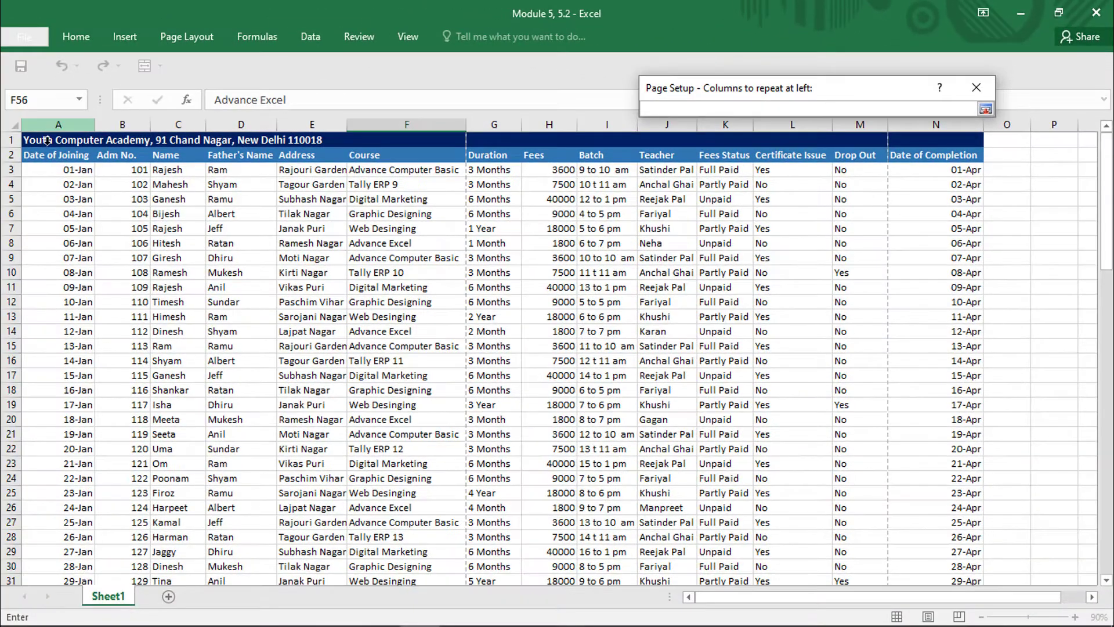
{"action": "left_click_drag", "start_coordinate": [58, 124], "coordinate": [169, 134]}
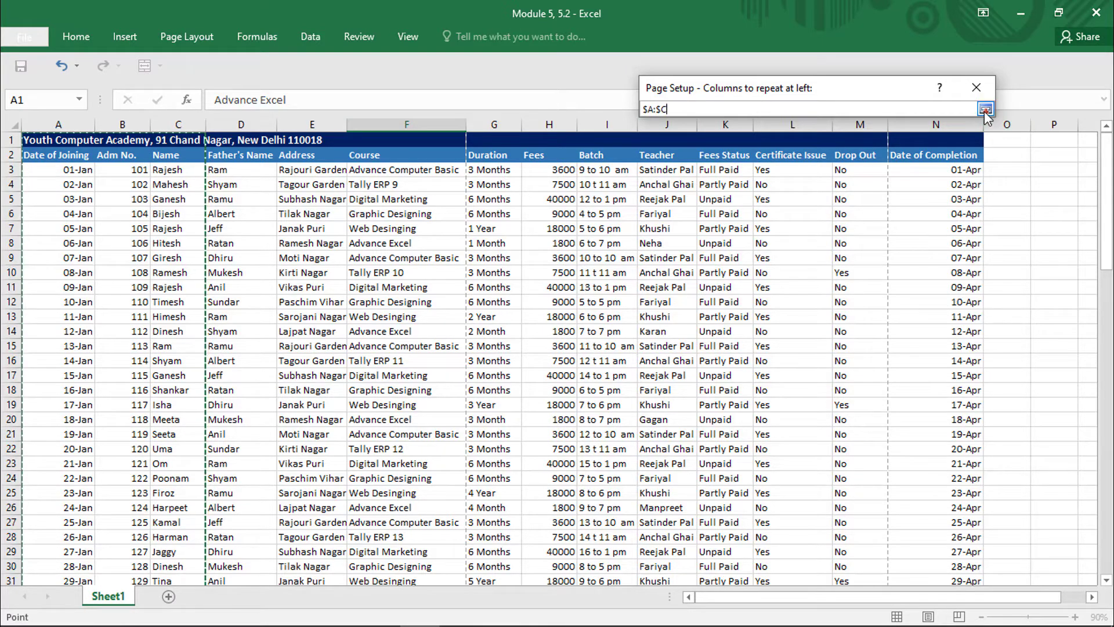
{"action": "left_click", "coordinate": [984, 110]}
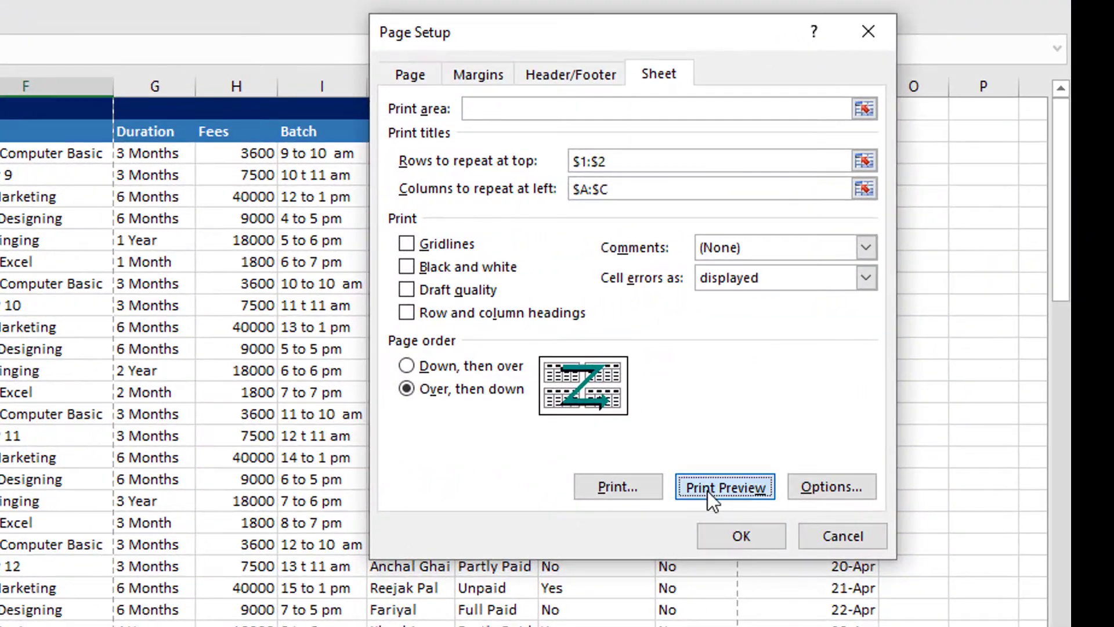
{"action": "left_click", "coordinate": [892, 349]}
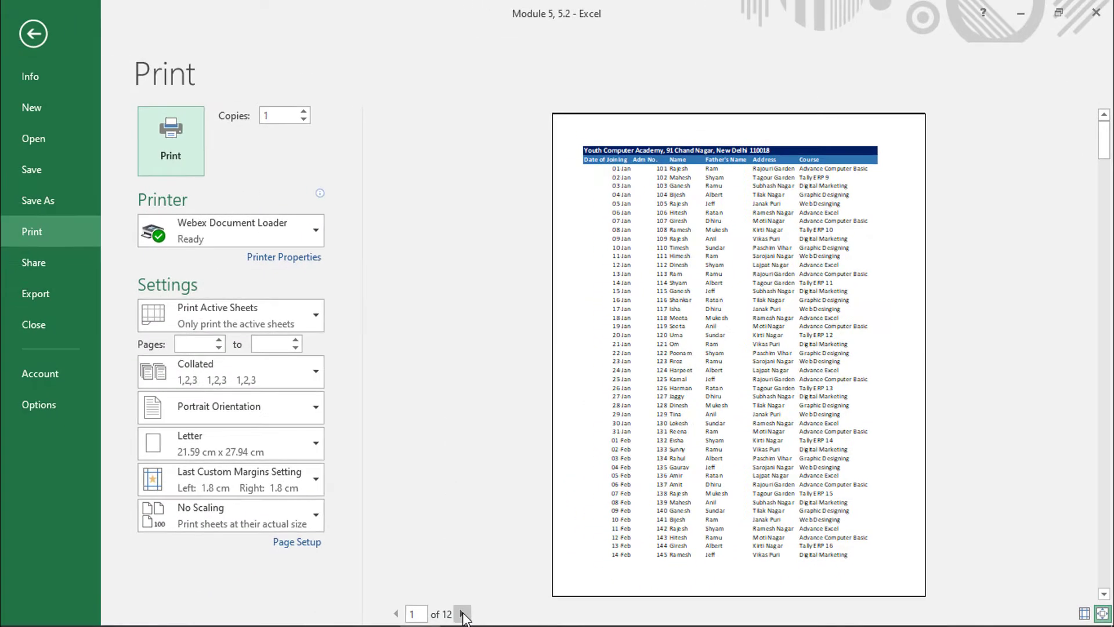
{"action": "left_click", "coordinate": [462, 613]}
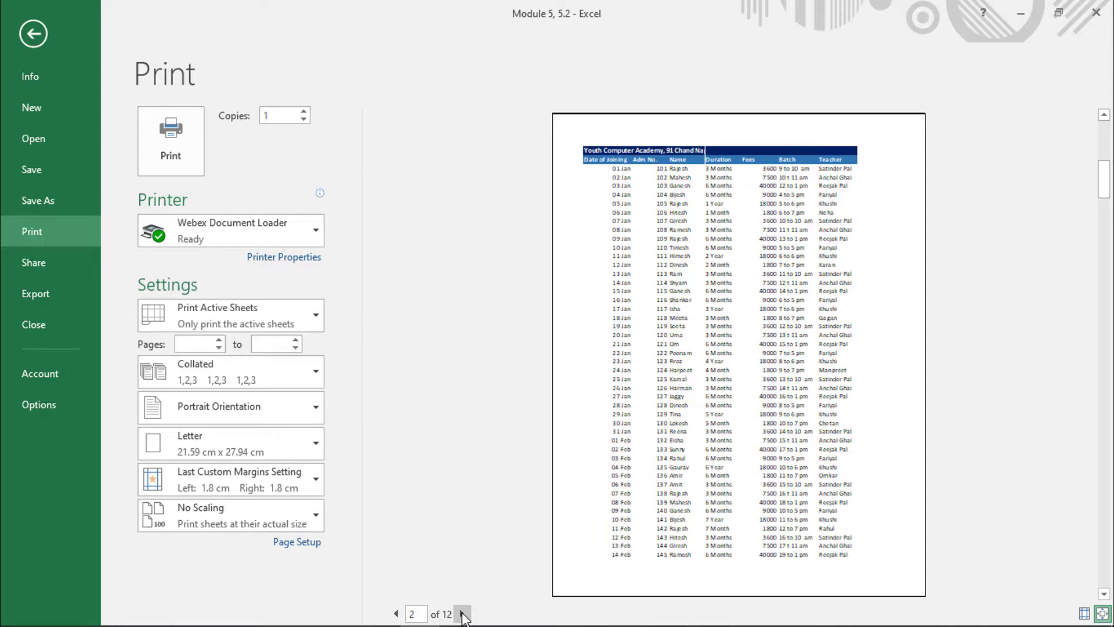
{"action": "left_click", "coordinate": [462, 613]}
{"action": "left_click", "coordinate": [462, 613]}
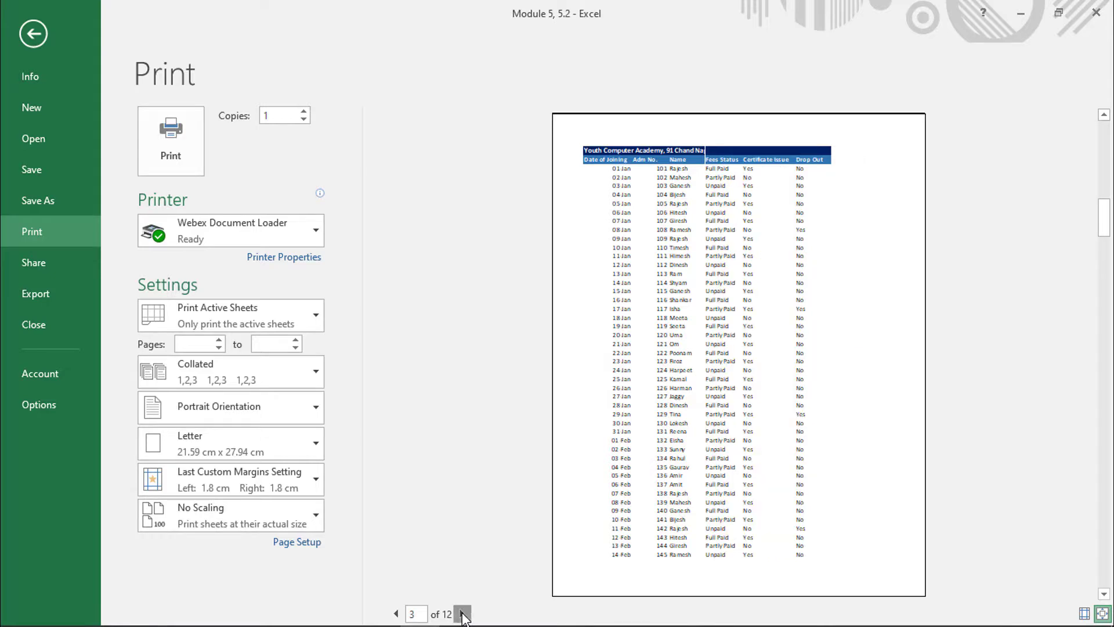
{"action": "left_click", "coordinate": [463, 613]}
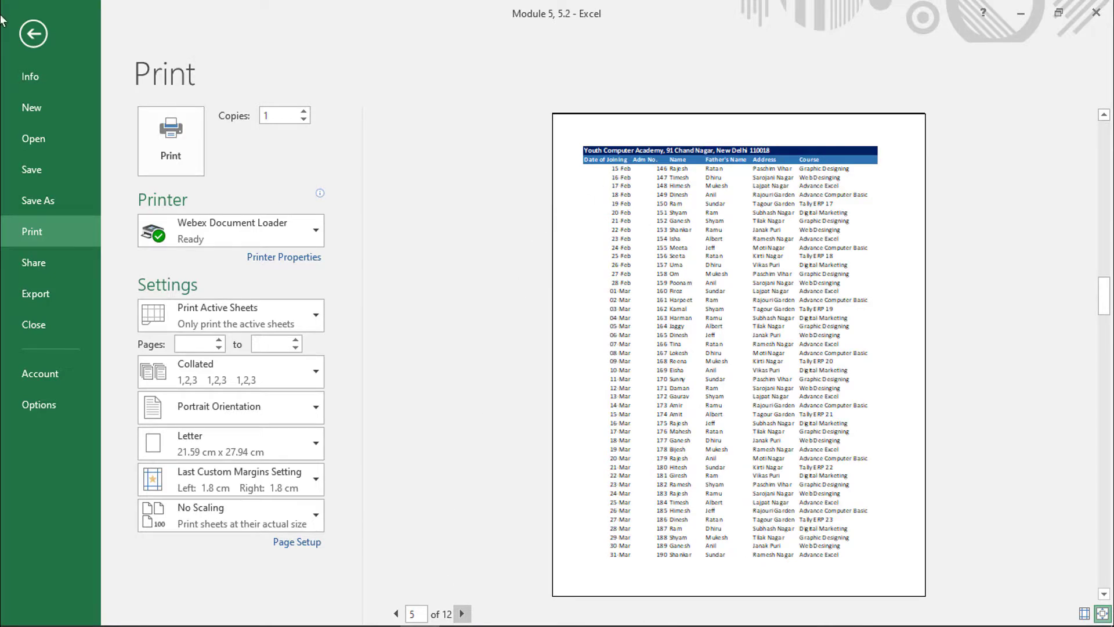
{"action": "left_click", "coordinate": [33, 34]}
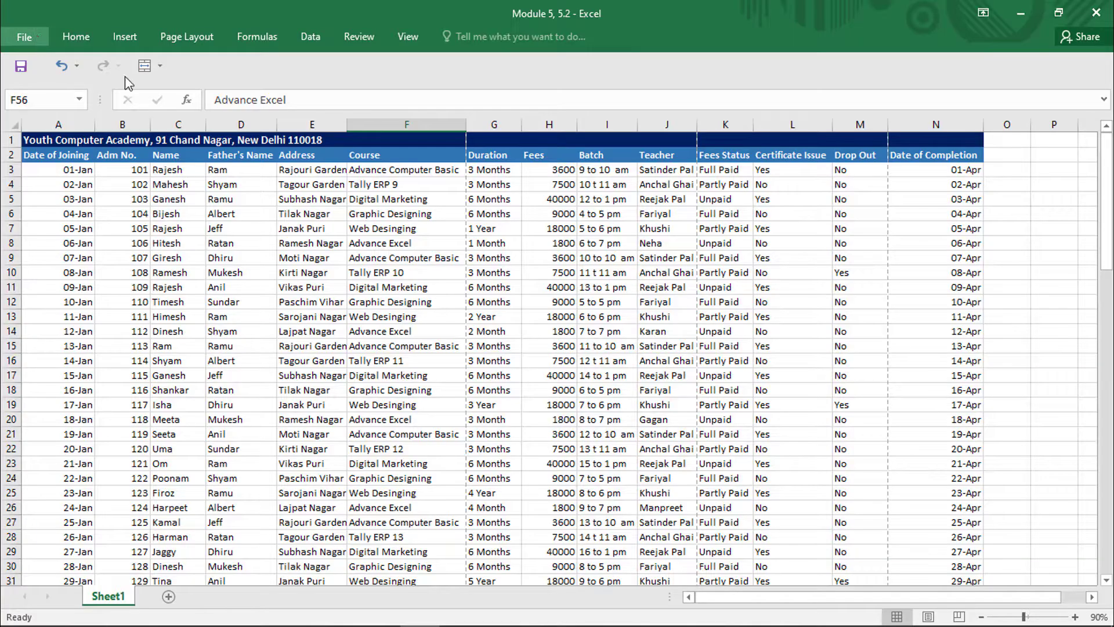
- Clear both print titles, the rows to repeat at top and the columns to repeat at left, in Page Setup
{"action": "left_click", "coordinate": [191, 33]}
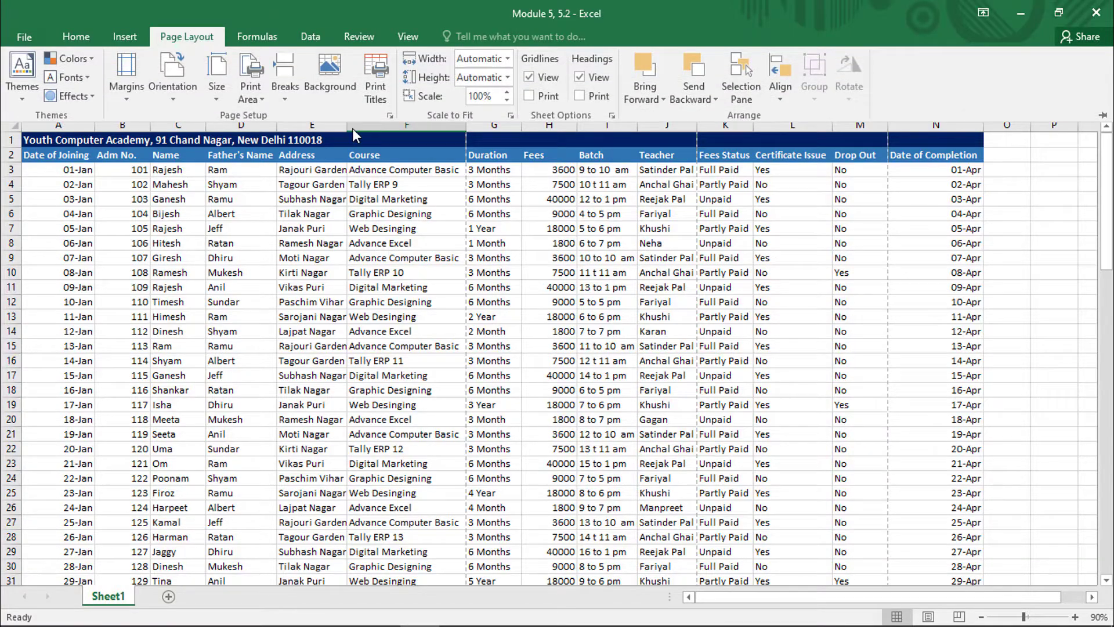
{"action": "left_click", "coordinate": [377, 78]}
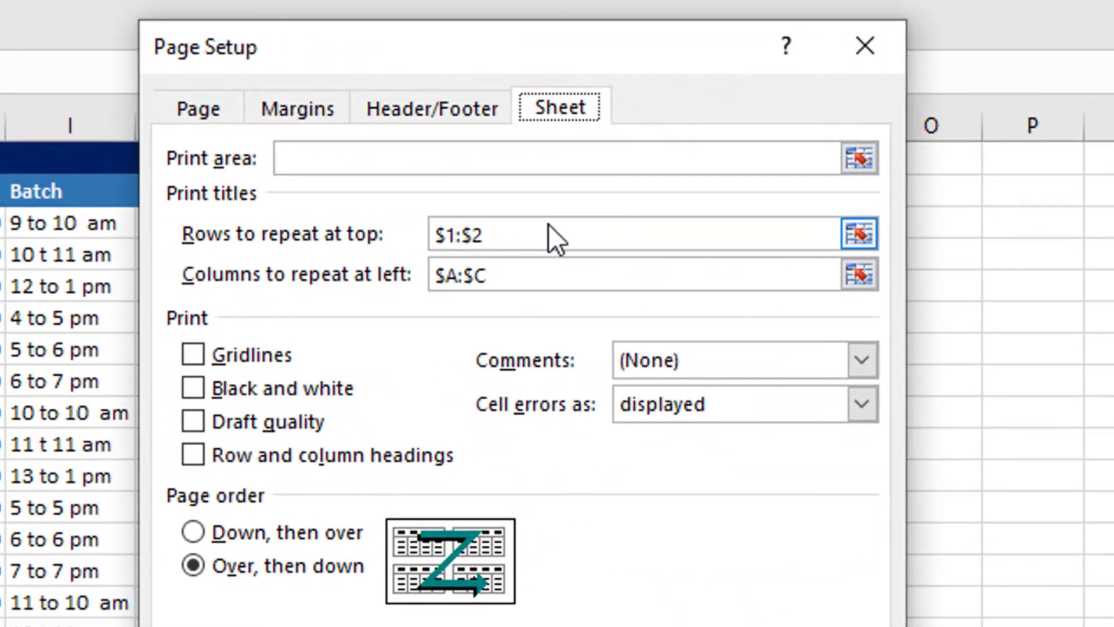
{"action": "left_click_drag", "start_coordinate": [548, 224], "coordinate": [316, 228]}
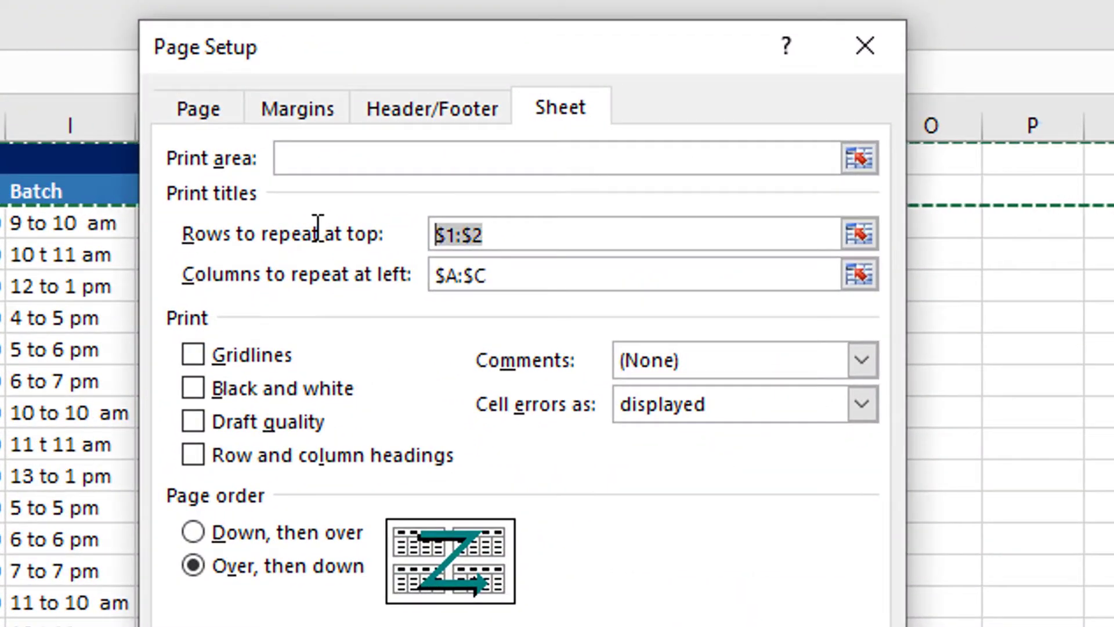
{"action": "key", "text": "BackSpace"}
{"action": "left_click", "coordinate": [508, 268]}
{"action": "key", "text": "BackSpace"}
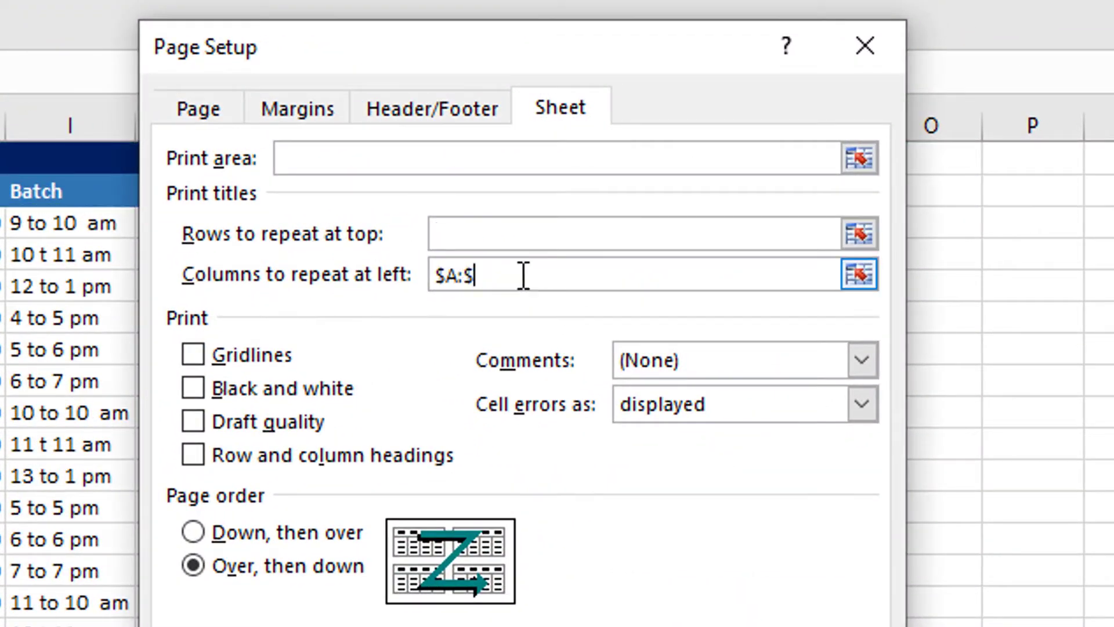
{"action": "left_click_drag", "start_coordinate": [522, 276], "coordinate": [343, 273]}
{"action": "key", "text": "BackSpace"}
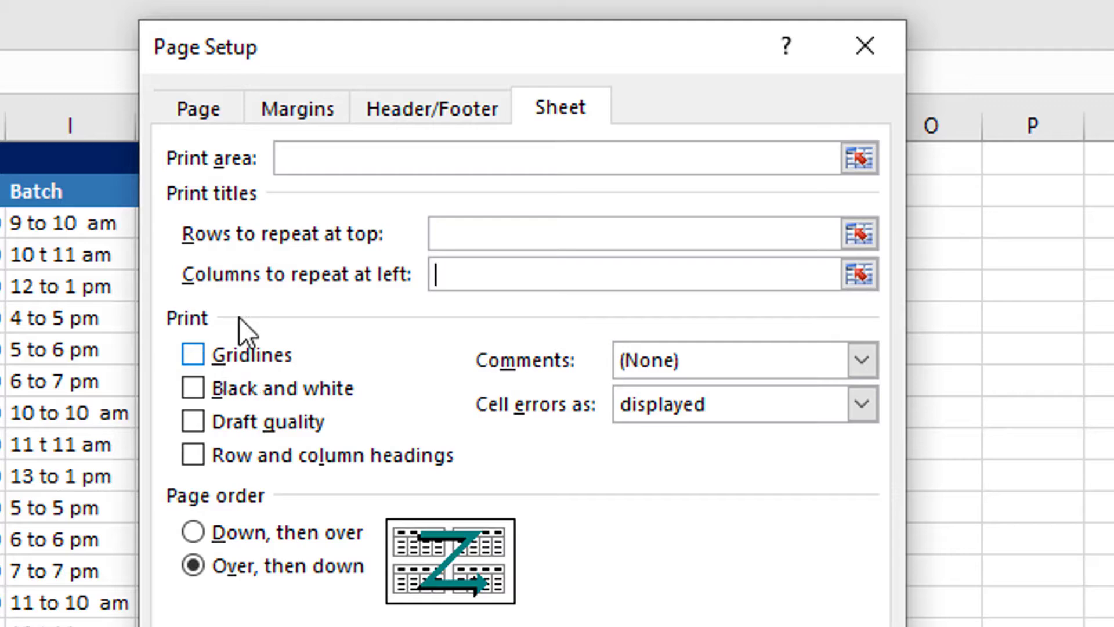
{"action": "left_click_drag", "start_coordinate": [371, 67], "coordinate": [0, 74]}
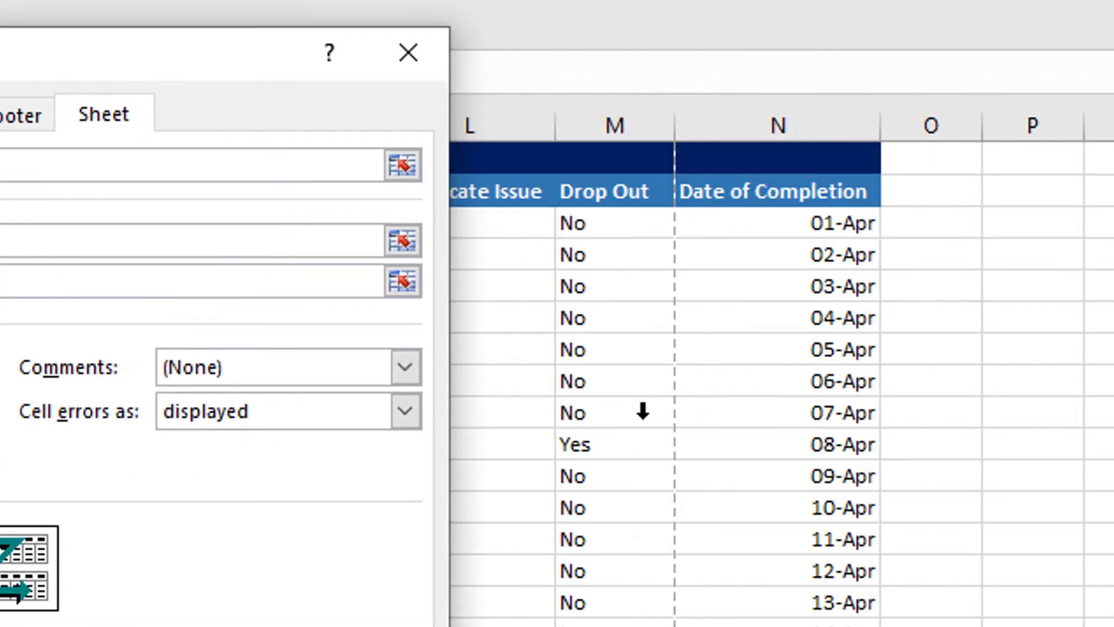
{"action": "left_click", "coordinate": [967, 316]}
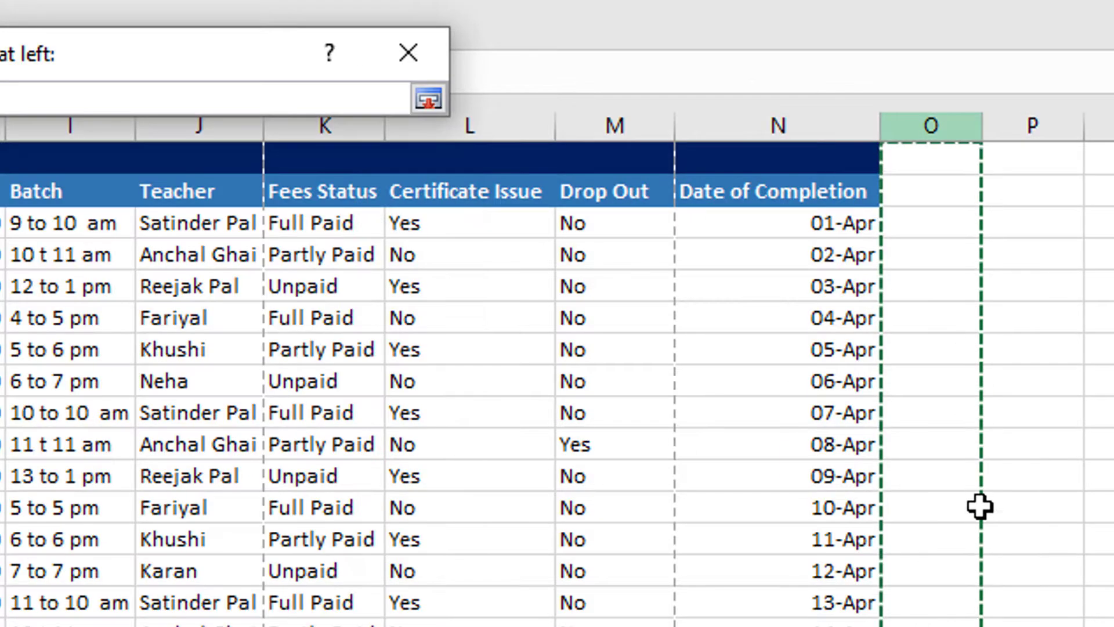
{"action": "left_click", "coordinate": [1017, 385]}
{"action": "left_click", "coordinate": [957, 485], "text": "shift"}
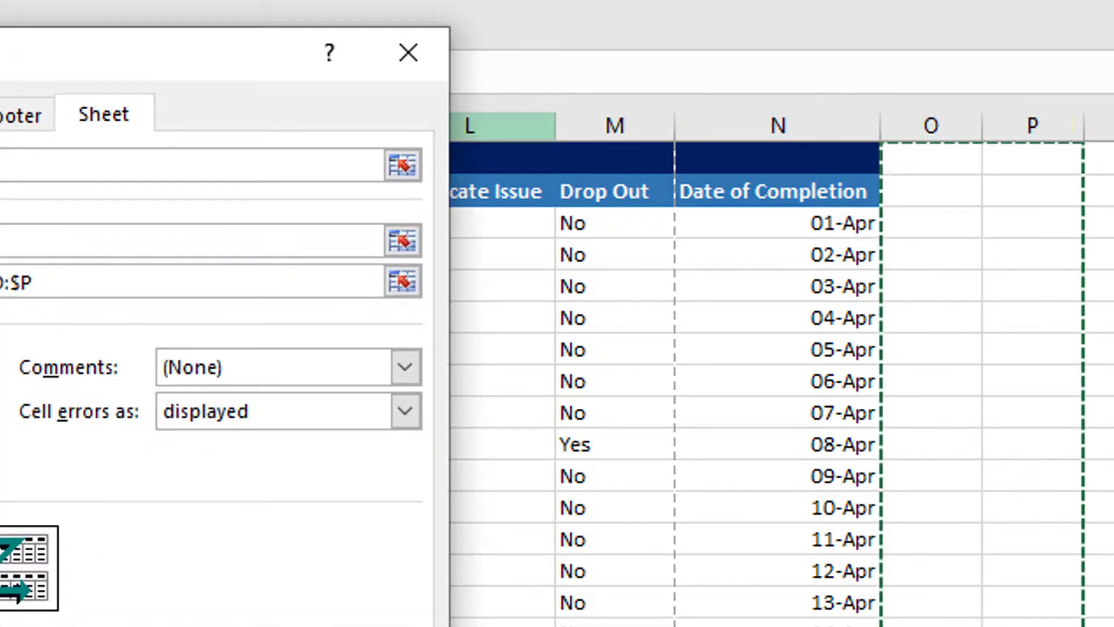
{"action": "key", "text": "BackSpace"}
{"action": "key", "text": "BackSpace"}
{"action": "key", "text": "BackSpace"}
{"action": "key", "text": "BackSpace"}
{"action": "key", "text": "BackSpace"}
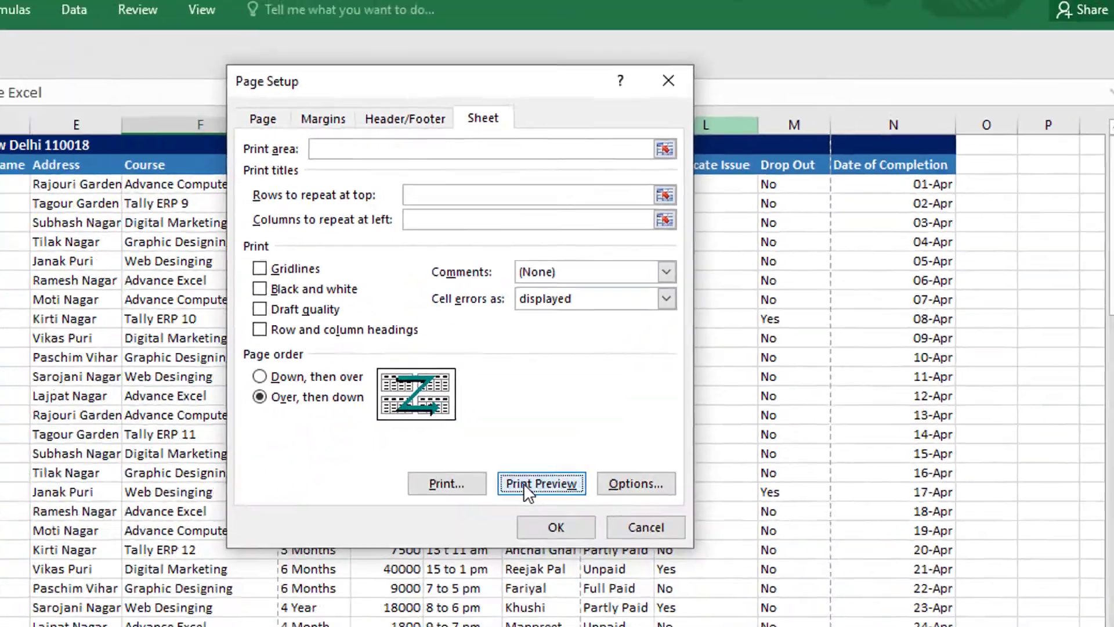
- Turn on printing of gridlines in the Page Setup sheet settings and check the page in the print preview
{"action": "left_click", "coordinate": [526, 419]}
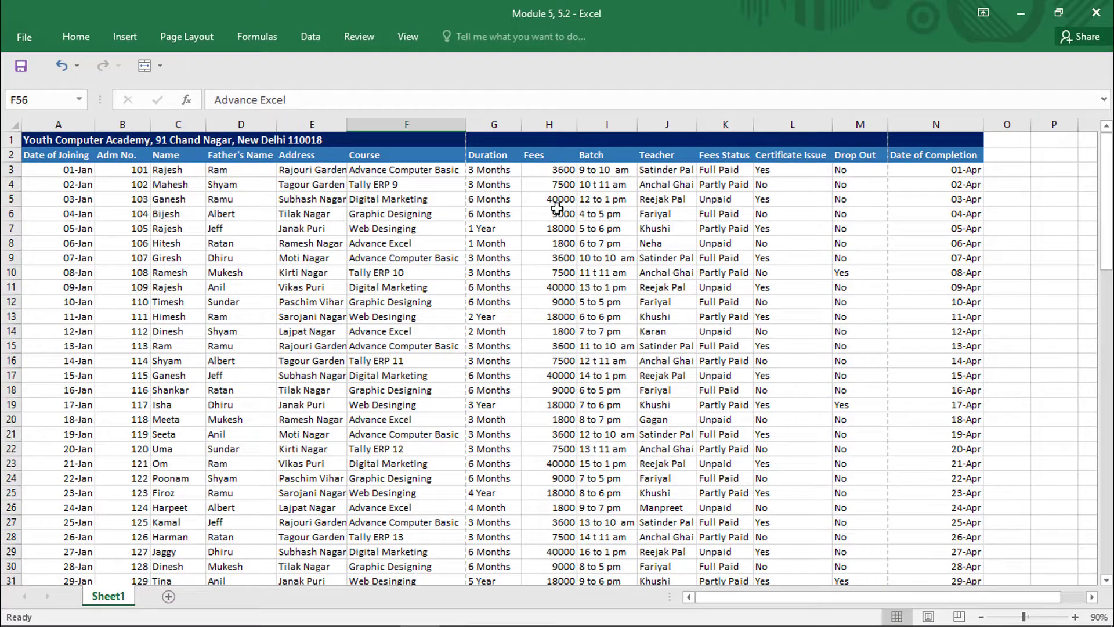
{"action": "left_click", "coordinate": [187, 38]}
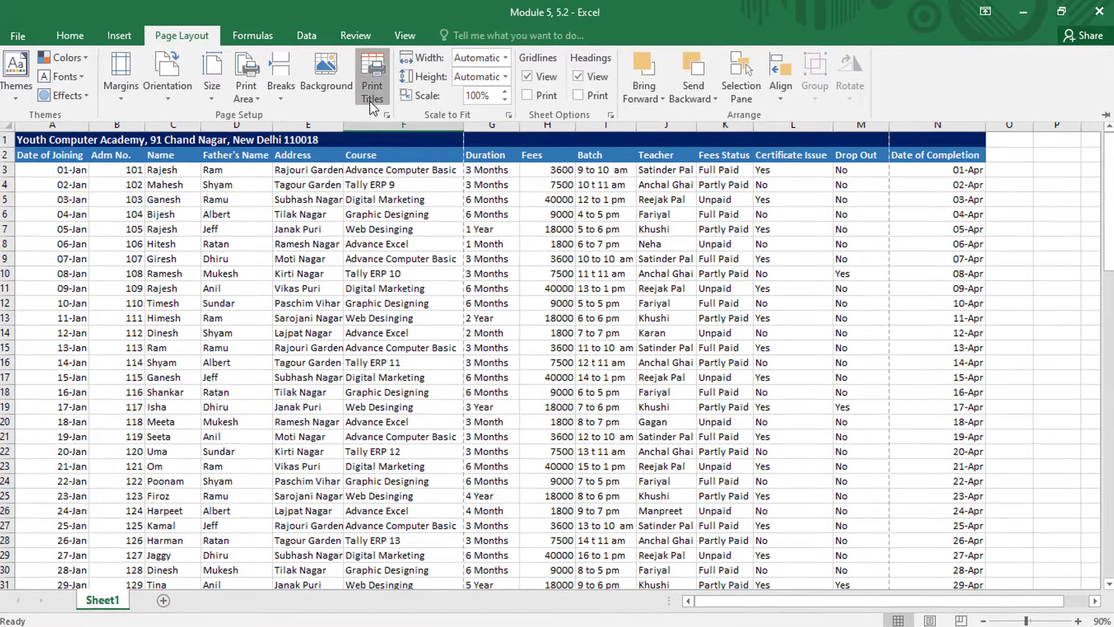
{"action": "left_click", "coordinate": [371, 96]}
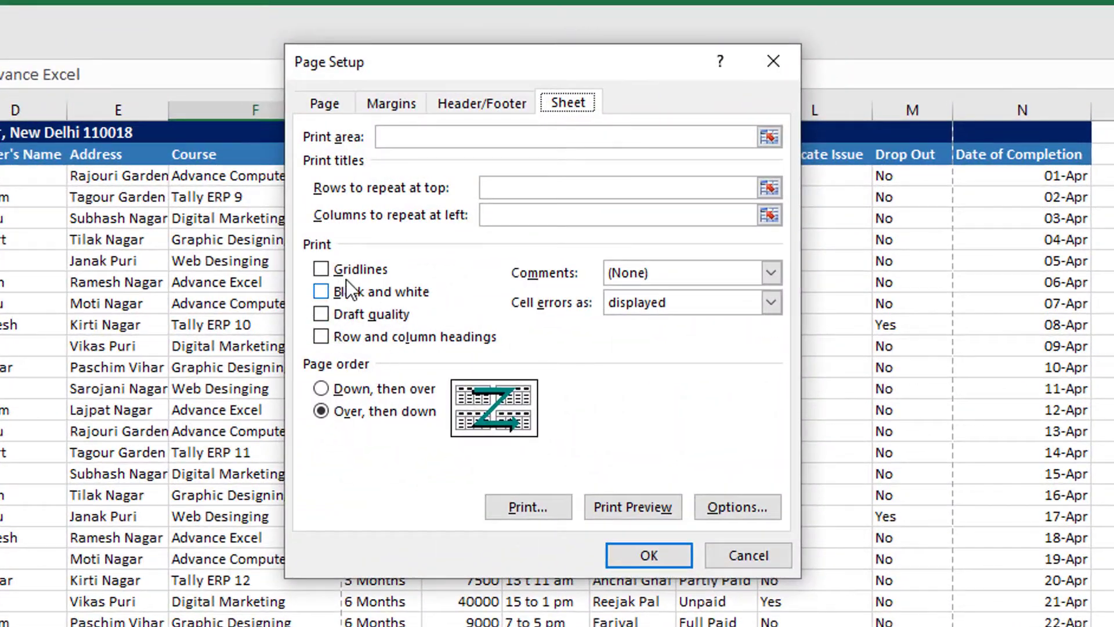
{"action": "left_click", "coordinate": [341, 269]}
{"action": "left_click", "coordinate": [662, 509]}
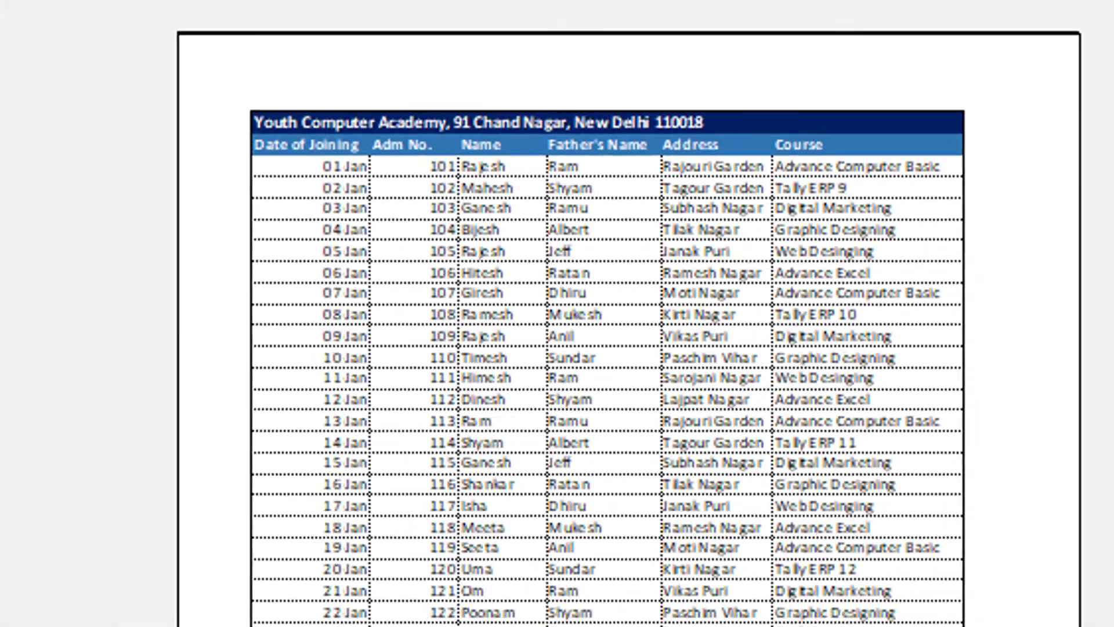
{"action": "key", "text": "Escape"}
{"action": "left_click", "coordinate": [77, 14]}
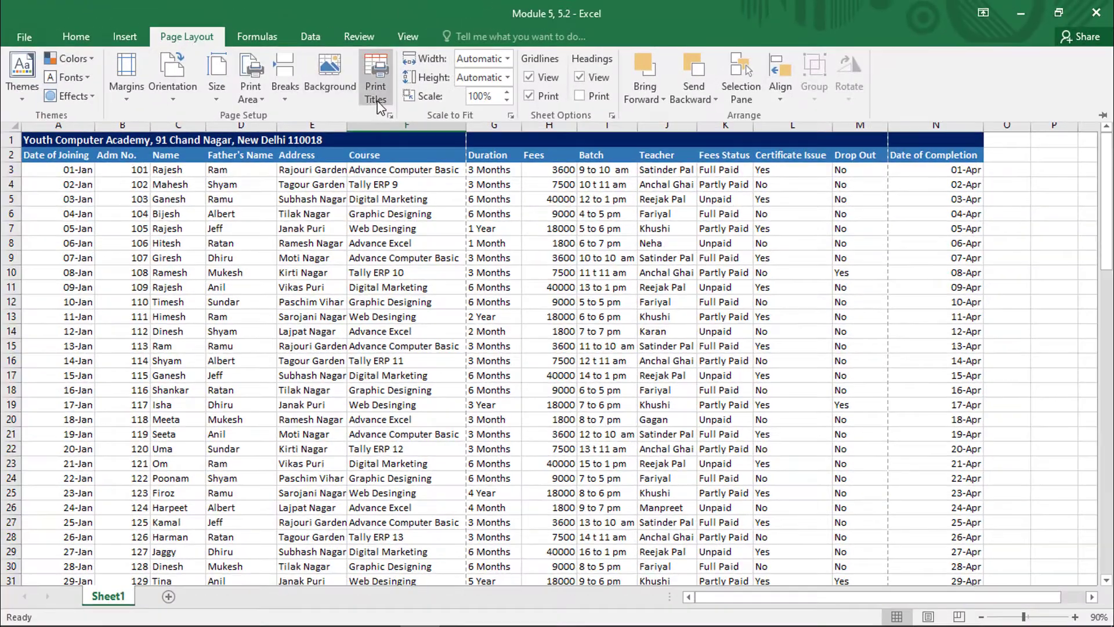
- Turn on black and white printing in Page Setup and check the page in the print preview
{"action": "left_click", "coordinate": [378, 99]}
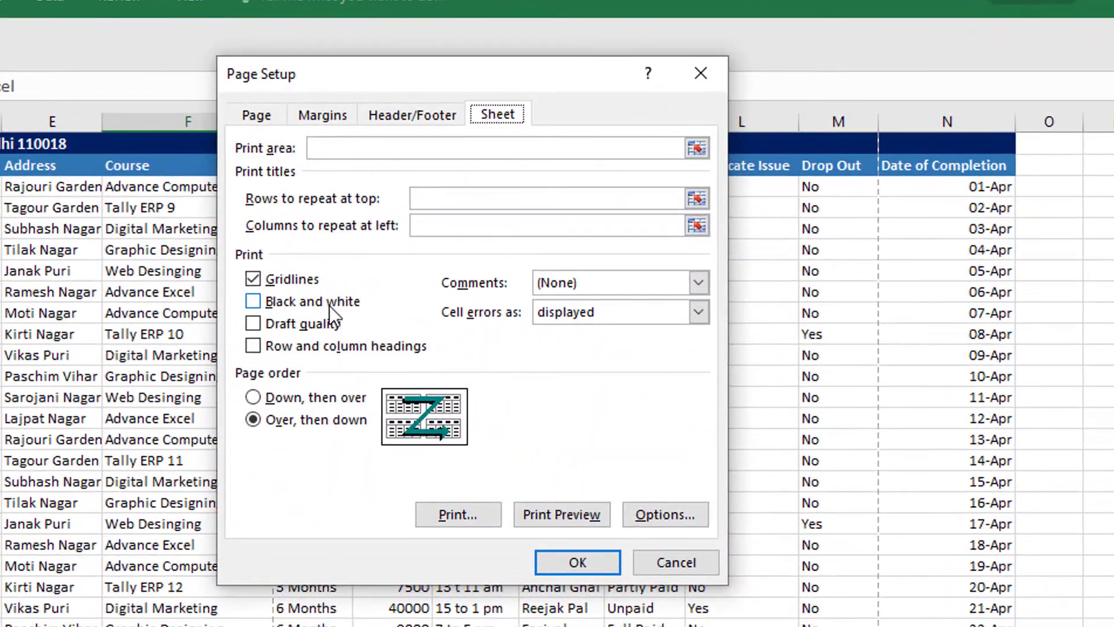
{"action": "left_click", "coordinate": [408, 271]}
{"action": "left_click", "coordinate": [576, 566]}
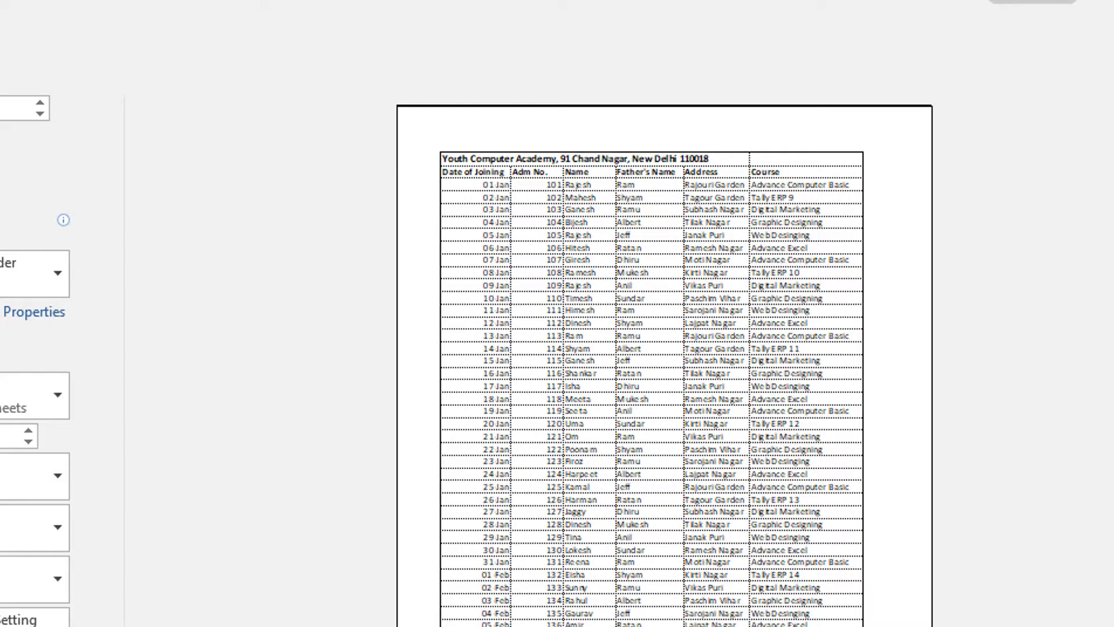
{"action": "left_click", "coordinate": [0, 6]}
- Enable draft quality and disable black and white printing in Page Setup, and page through the print preview
{"action": "left_click", "coordinate": [154, 79]}
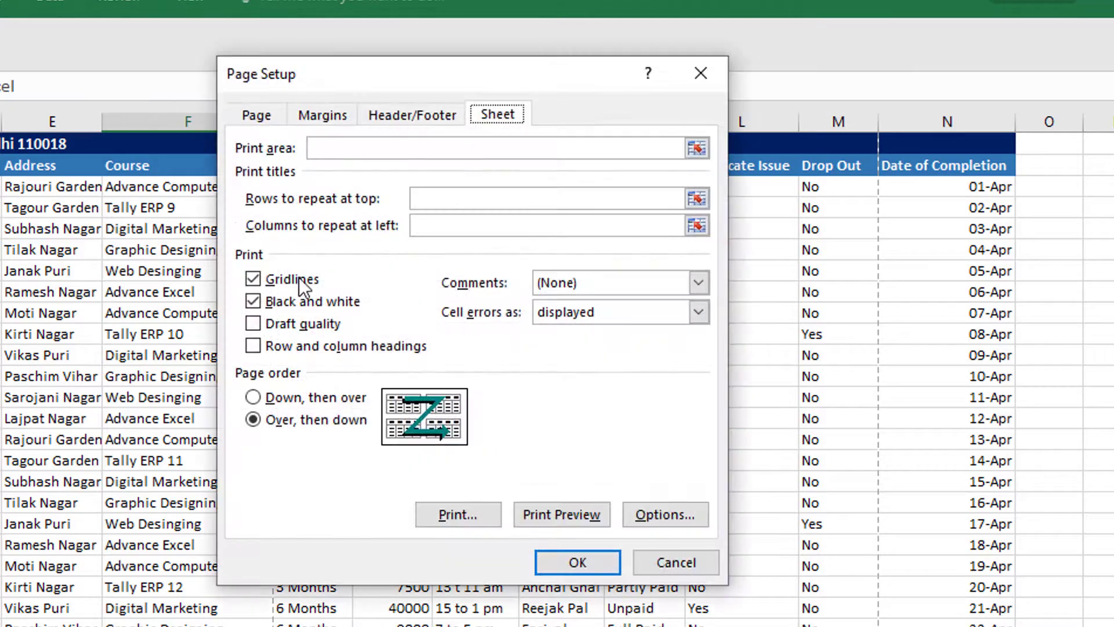
{"action": "left_click", "coordinate": [297, 322]}
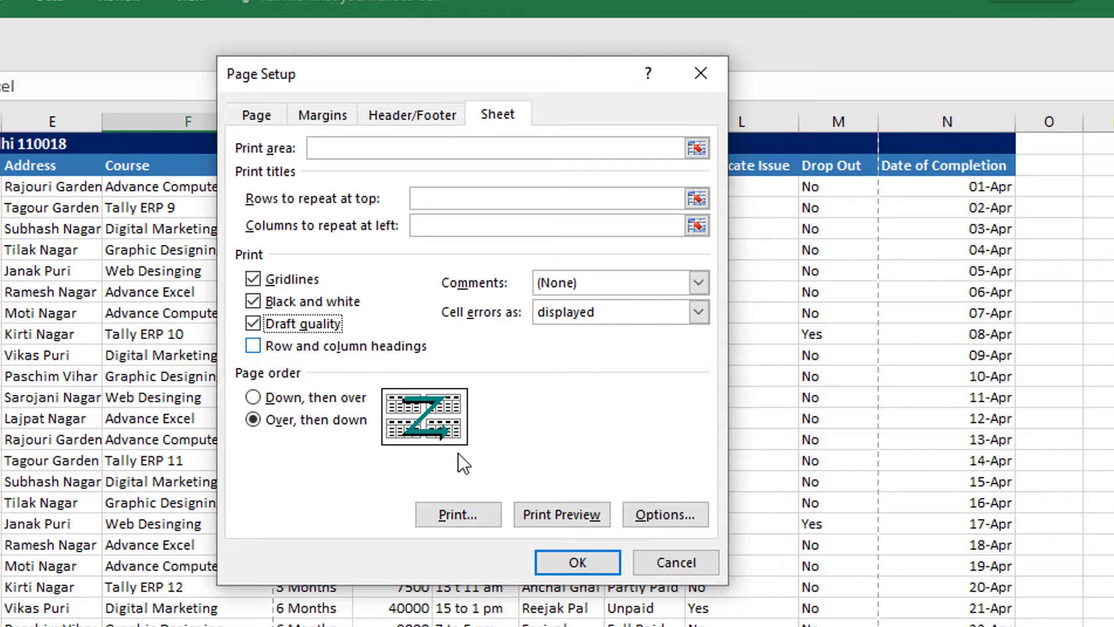
{"action": "left_click", "coordinate": [252, 301]}
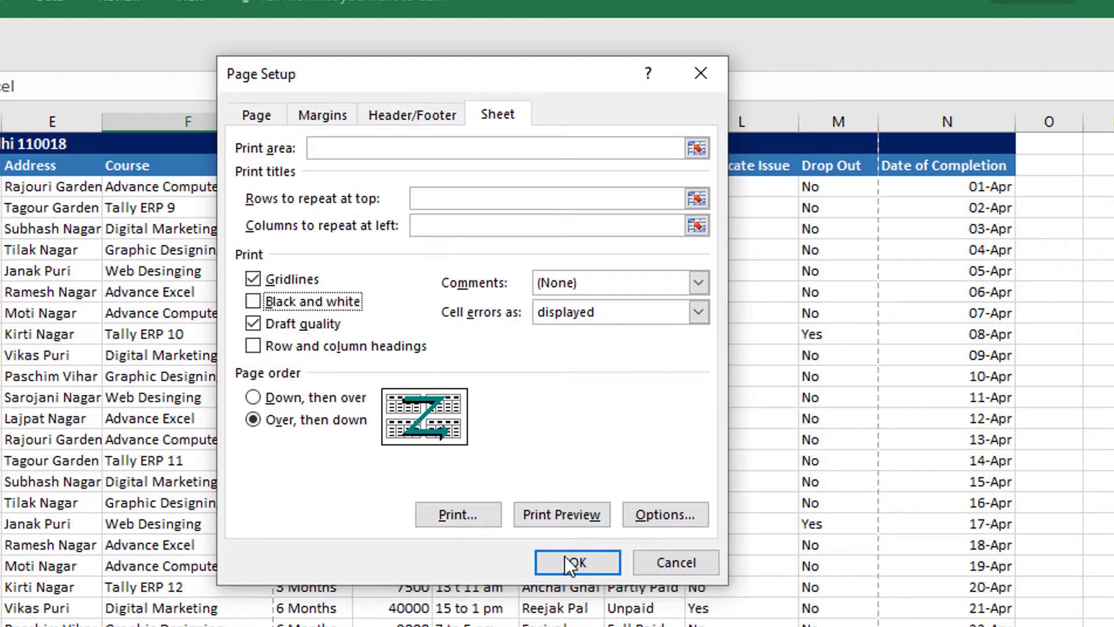
{"action": "left_click", "coordinate": [561, 514]}
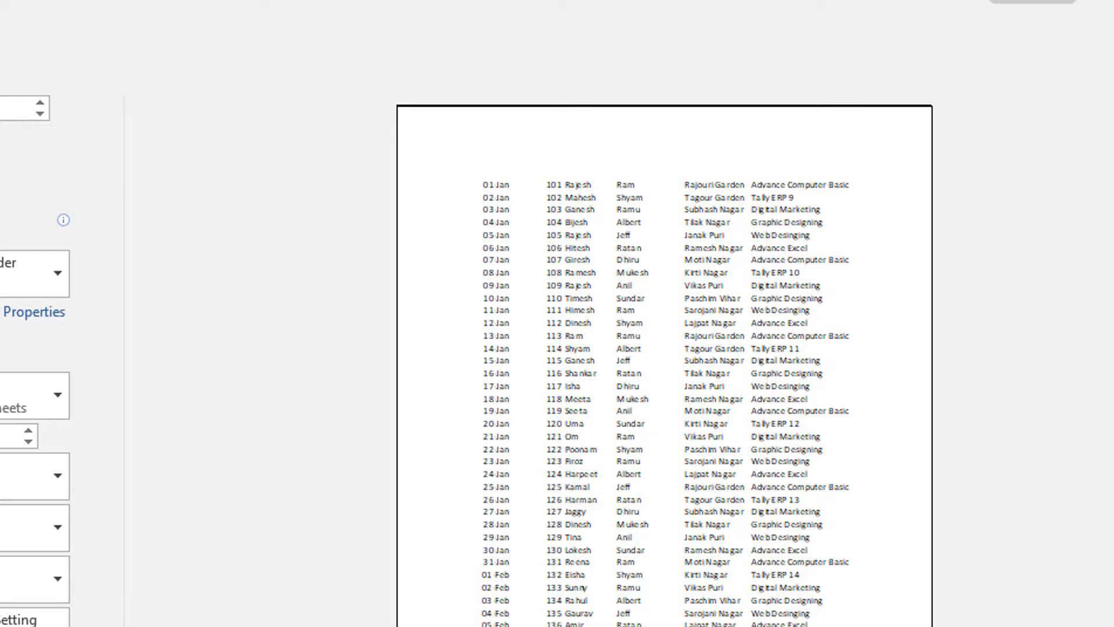
{"action": "scroll", "coordinate": [664, 365], "scroll_direction": "down", "scroll_amount": 2}
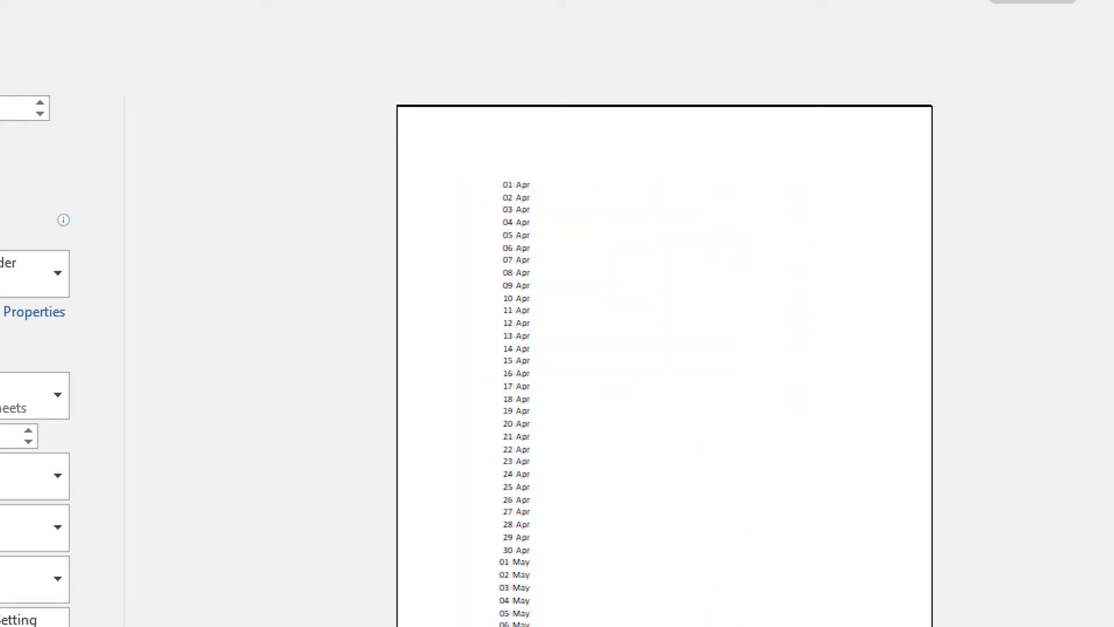
{"action": "scroll", "coordinate": [664, 366], "scroll_direction": "up", "scroll_amount": 2}
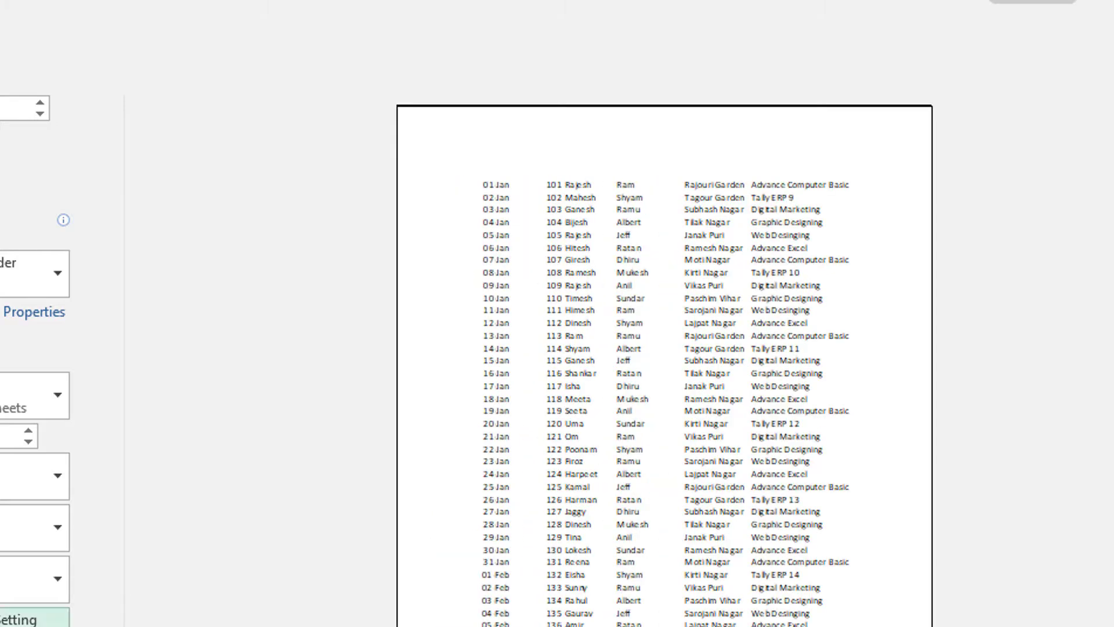
{"action": "key", "text": "Escape"}
{"action": "key", "text": "alt+p"}
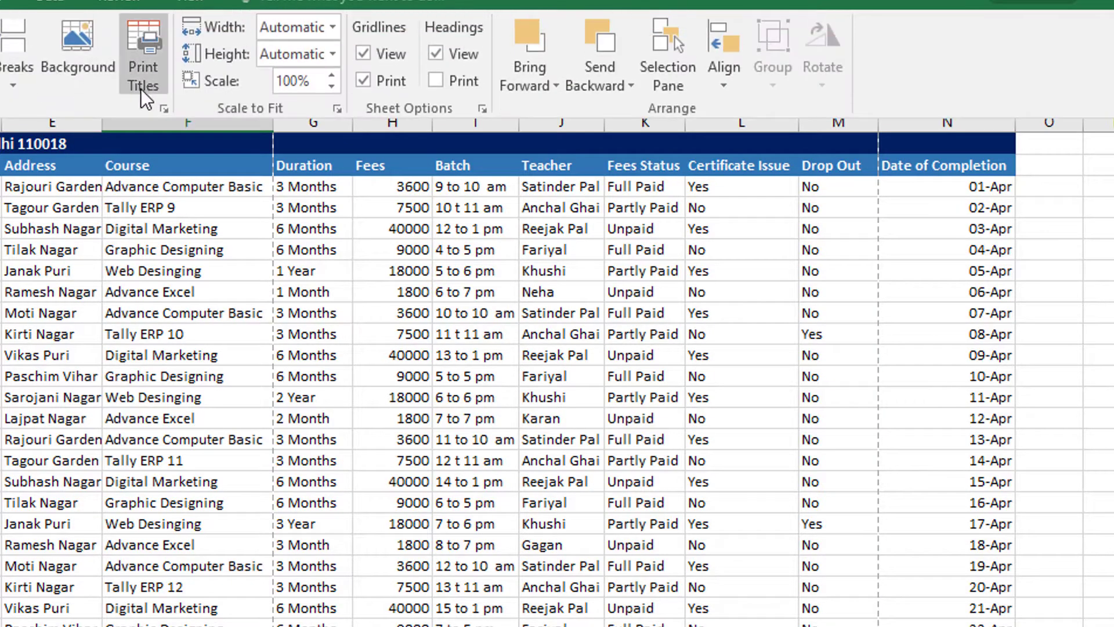
{"action": "left_click", "coordinate": [128, 79]}
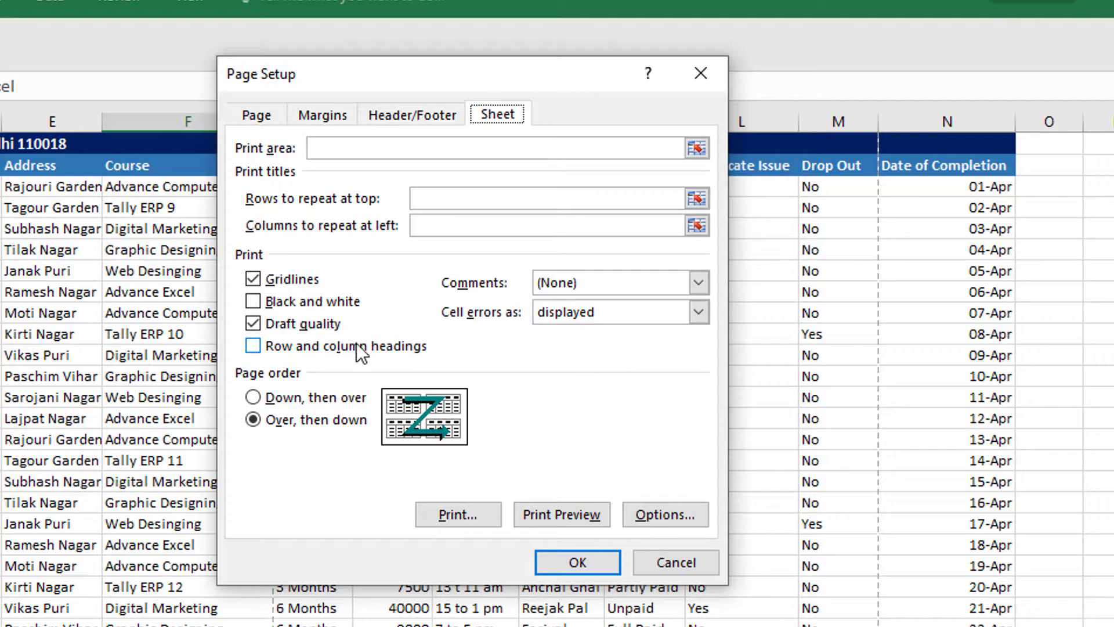
{"action": "left_click_drag", "start_coordinate": [407, 81], "coordinate": [428, 149]}
{"action": "left_click", "coordinate": [729, 143]}
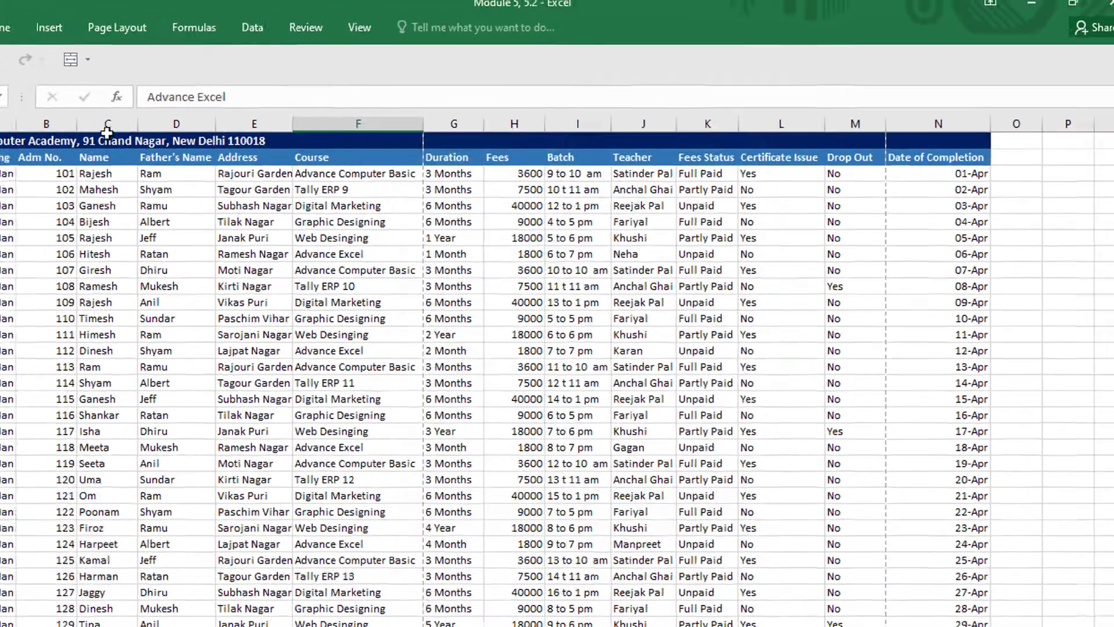
- Select columns A, B and C in turn to examine the worksheet's column headings
{"action": "left_click", "coordinate": [55, 120]}
{"action": "left_click", "coordinate": [121, 120]}
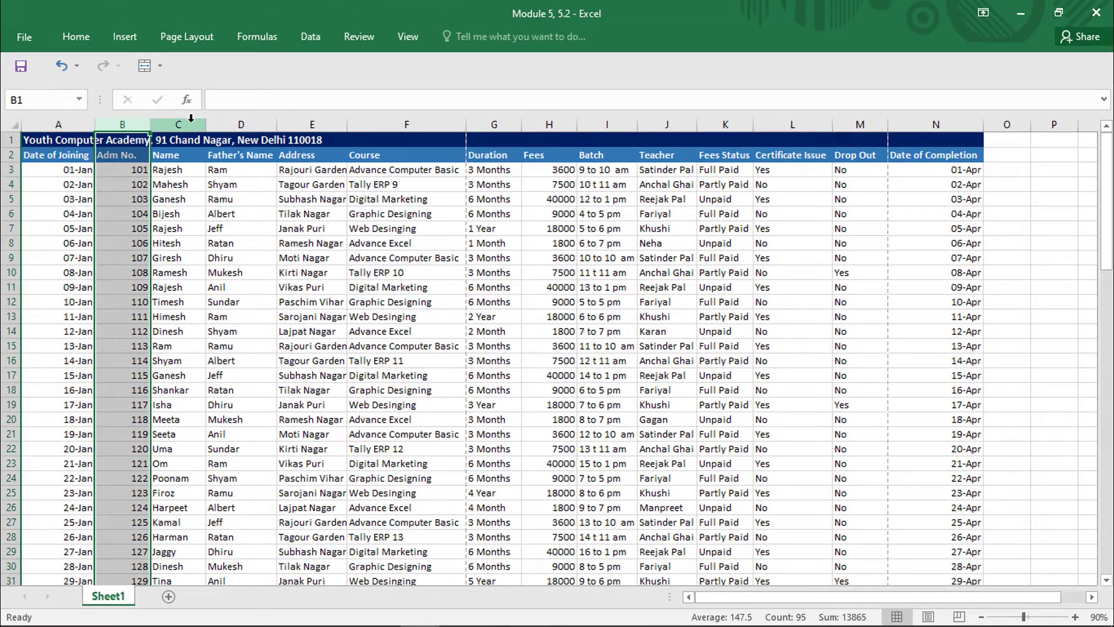
{"action": "left_click", "coordinate": [191, 119]}
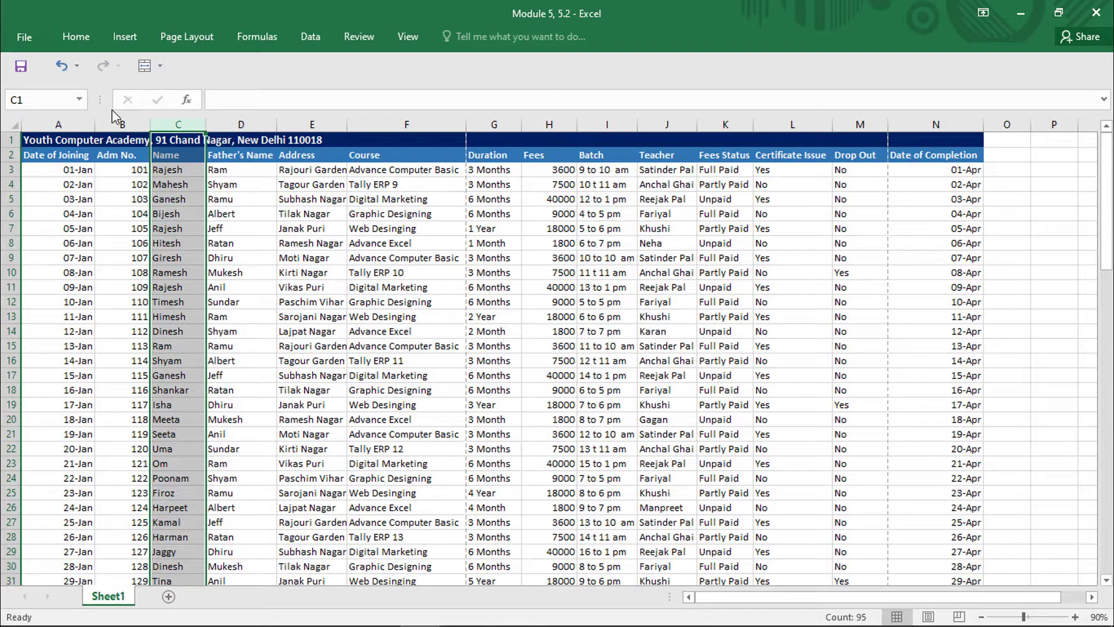
- Turn on printing of row and column headings, turn off gridlines and draft quality in Page Setup, and preview the page
{"action": "left_click", "coordinate": [200, 46]}
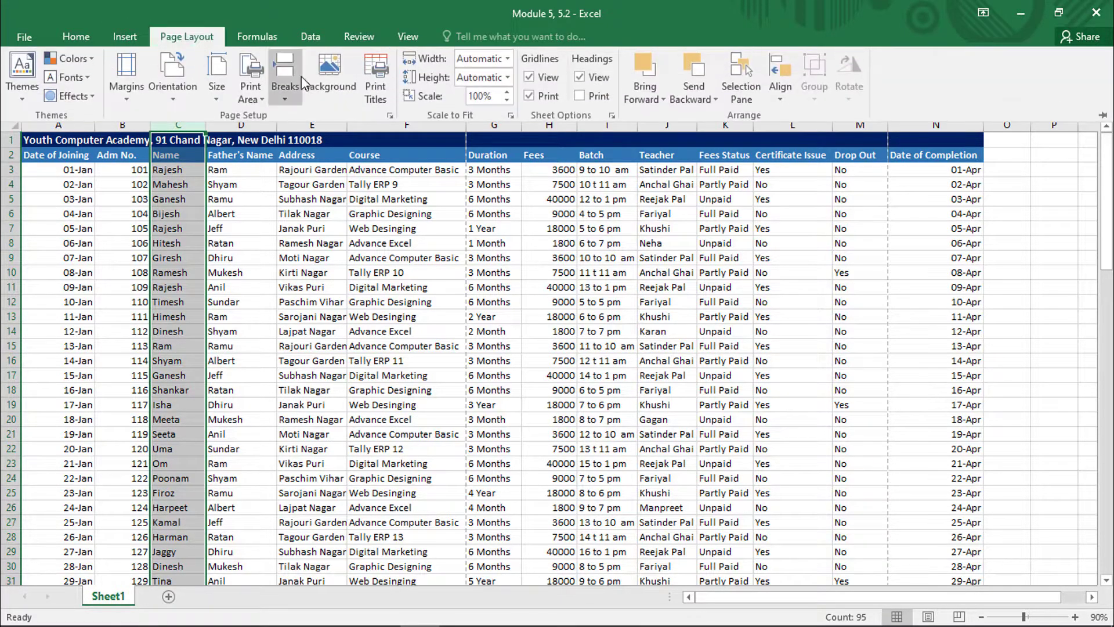
{"action": "left_click", "coordinate": [385, 100]}
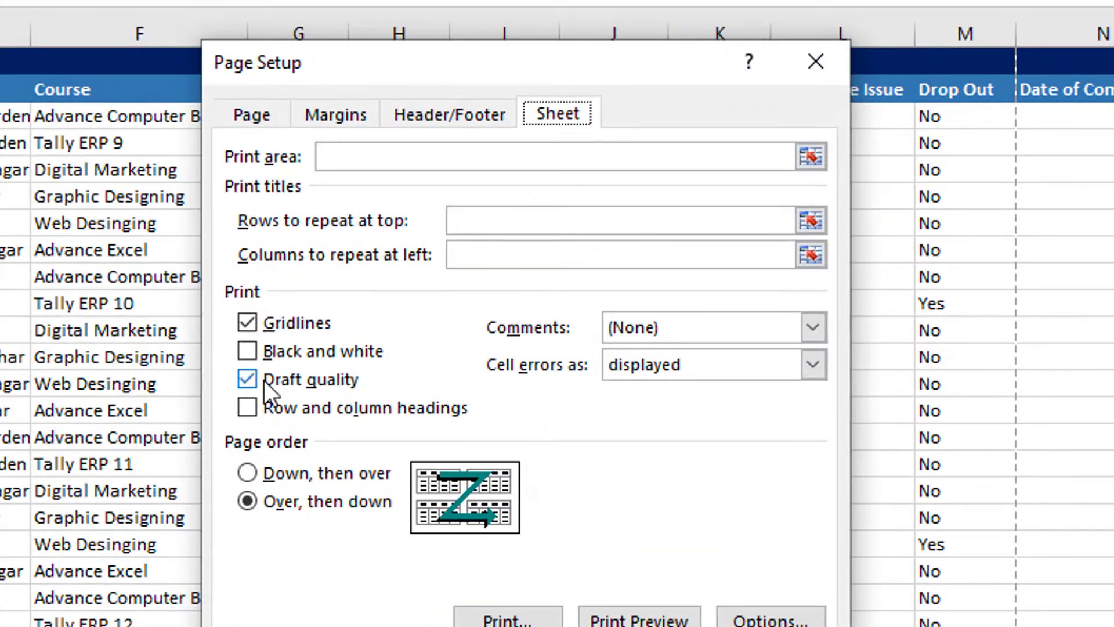
{"action": "left_click", "coordinate": [490, 331]}
{"action": "left_click", "coordinate": [638, 618]}
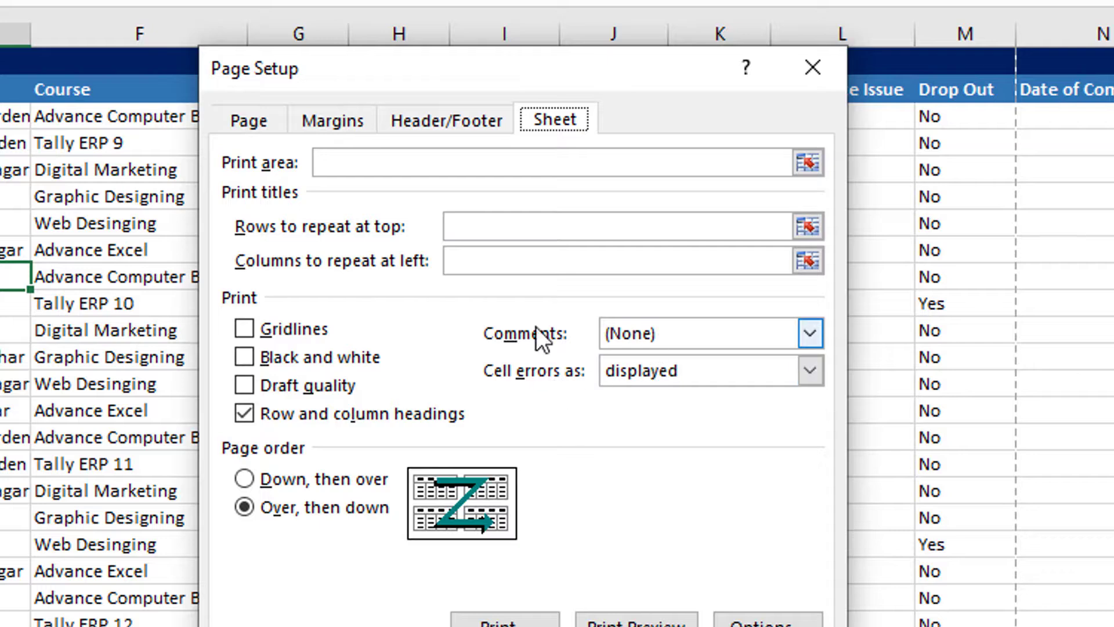
{"action": "left_click", "coordinate": [632, 334]}
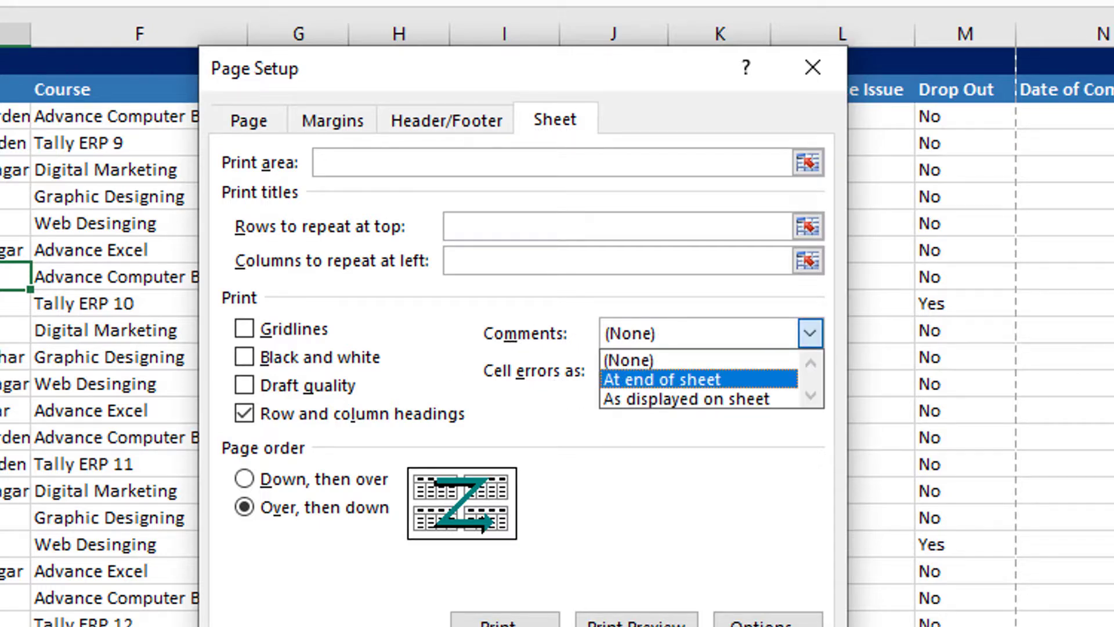
{"action": "left_click", "coordinate": [788, 76]}
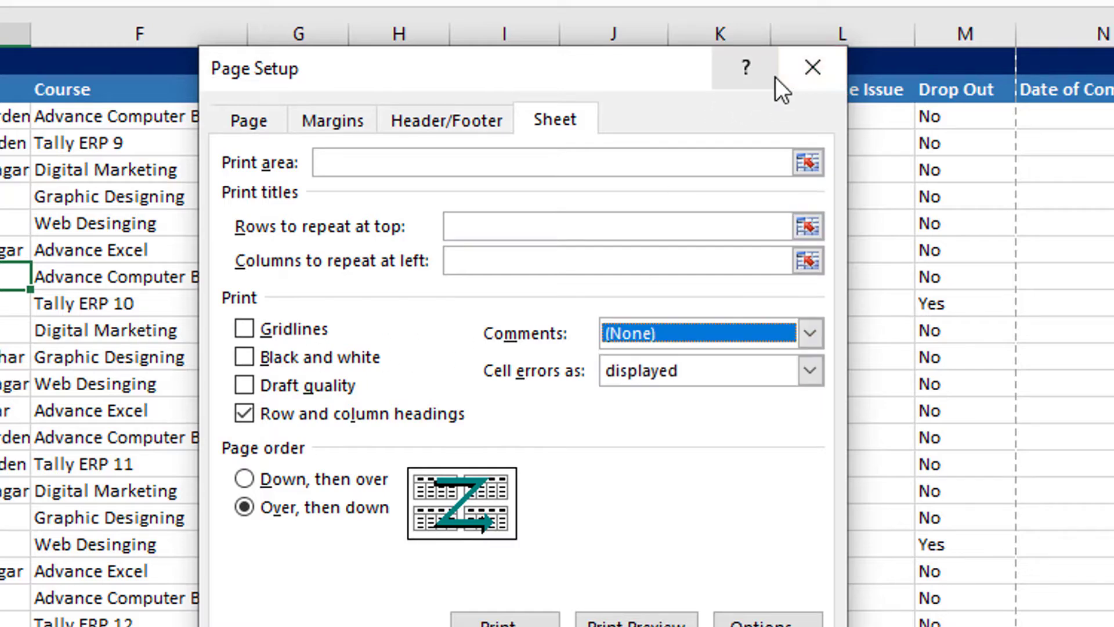
{"action": "left_click", "coordinate": [811, 69]}
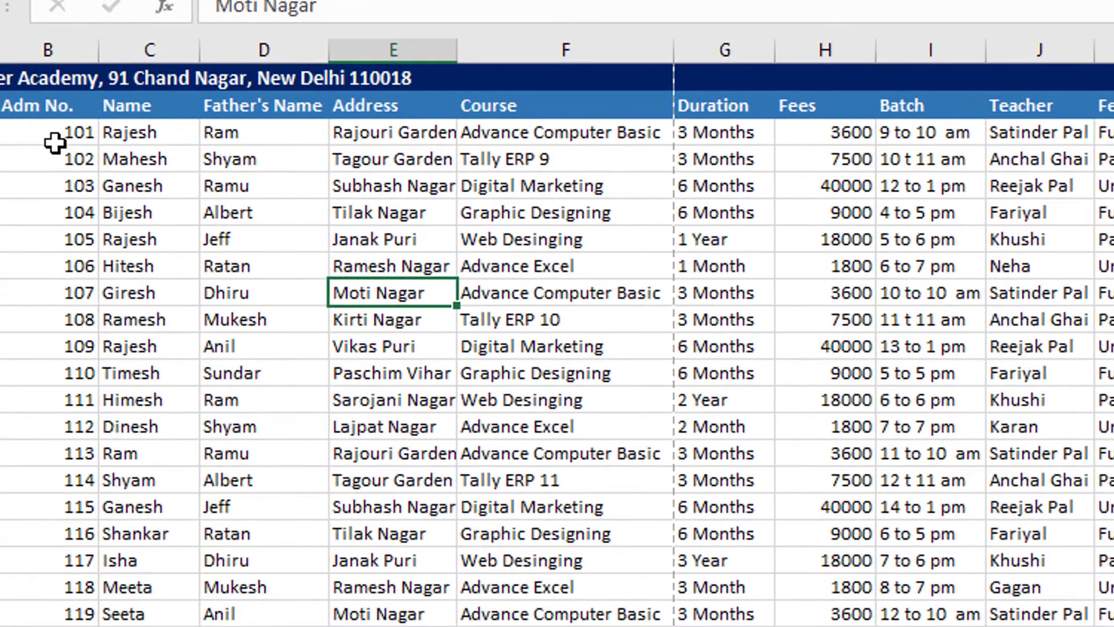
- Add the comment "Good Boy" to cell C3, the first entry under the Name heading
{"action": "left_click", "coordinate": [155, 132]}
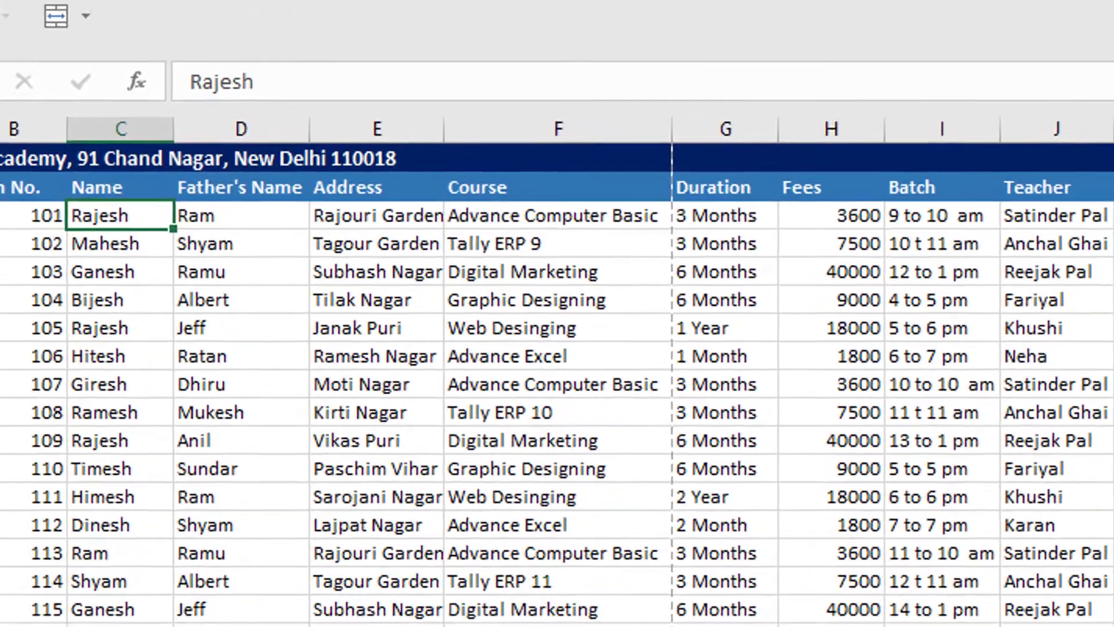
{"action": "left_click", "coordinate": [443, 105]}
{"action": "left_click", "coordinate": [116, 246]}
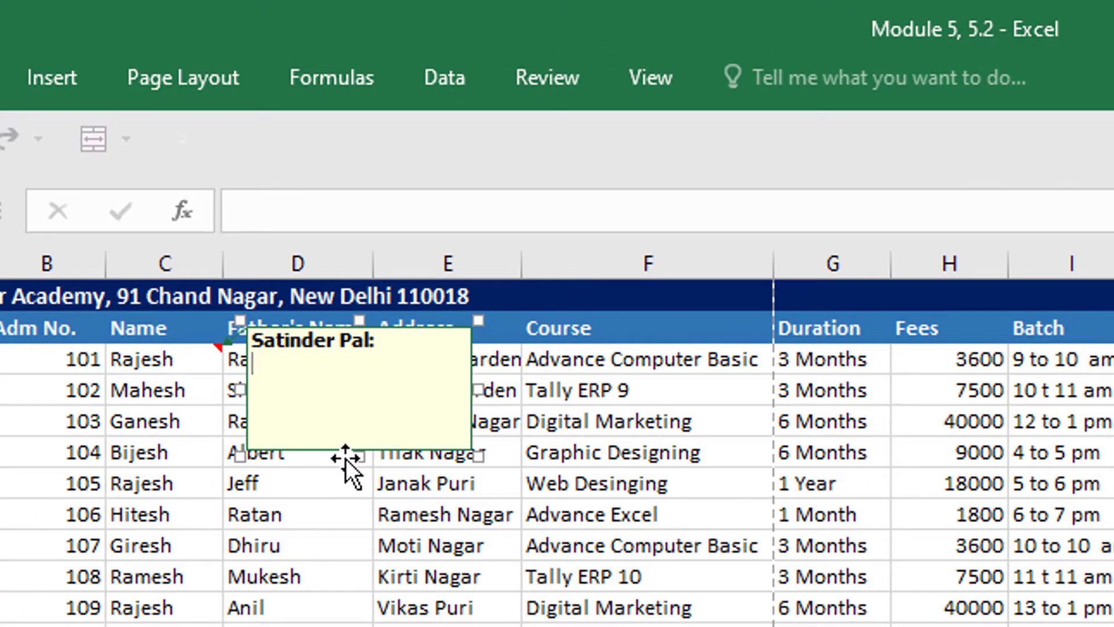
{"action": "type", "text": "Good Boy"}
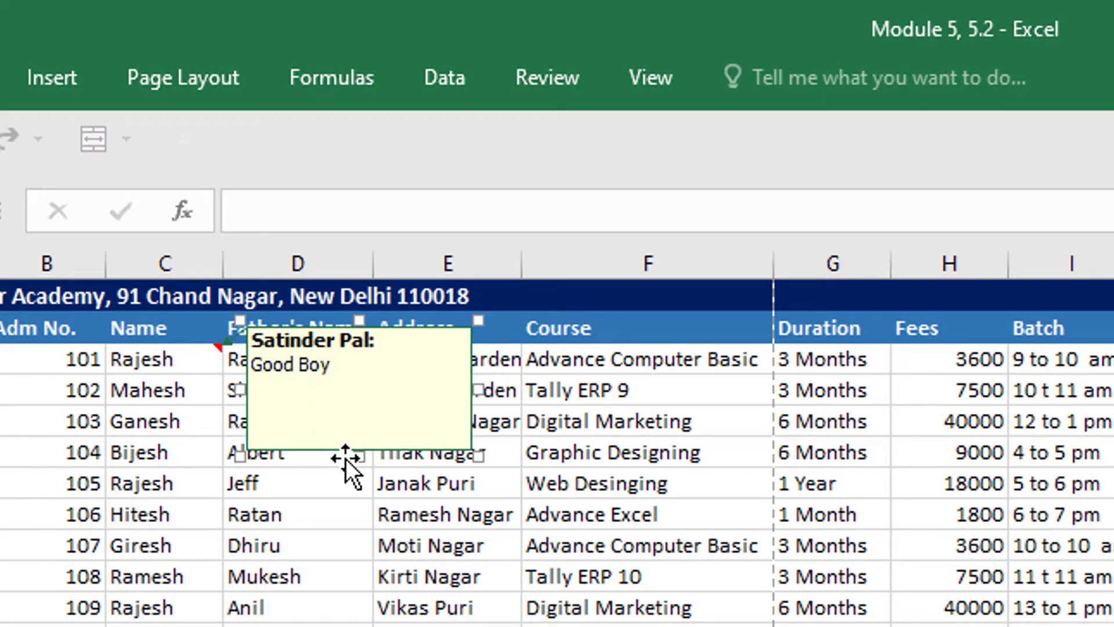
{"action": "left_click", "coordinate": [382, 572]}
{"action": "mouse_move", "coordinate": [217, 358]}
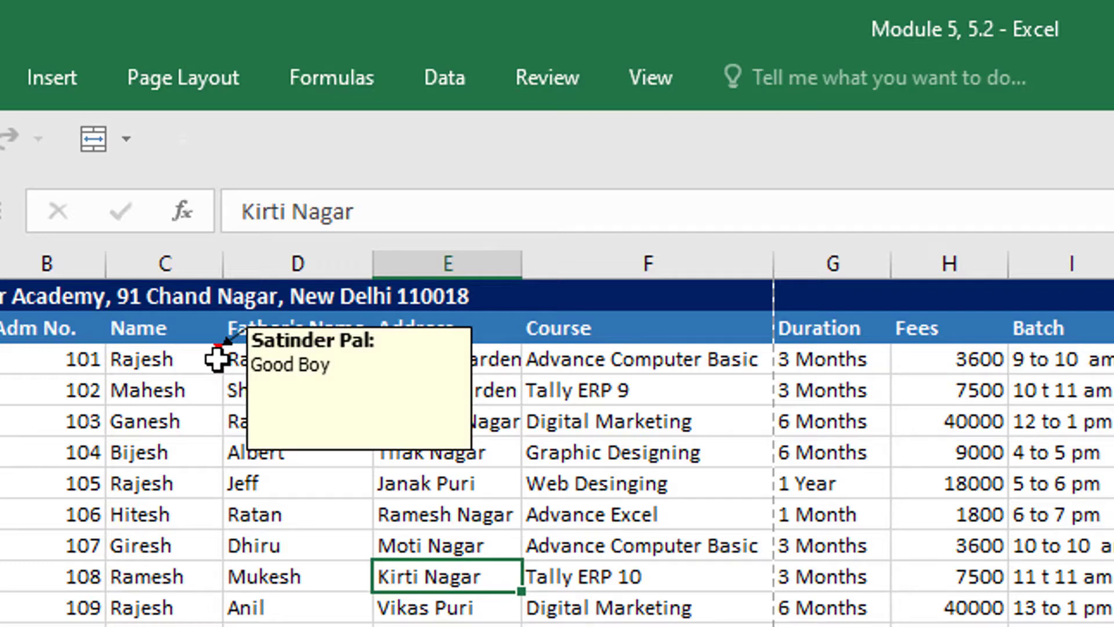
- Set comments to print at end of sheet in Page Setup and page through the print preview to the comment page
{"action": "left_click", "coordinate": [197, 86]}
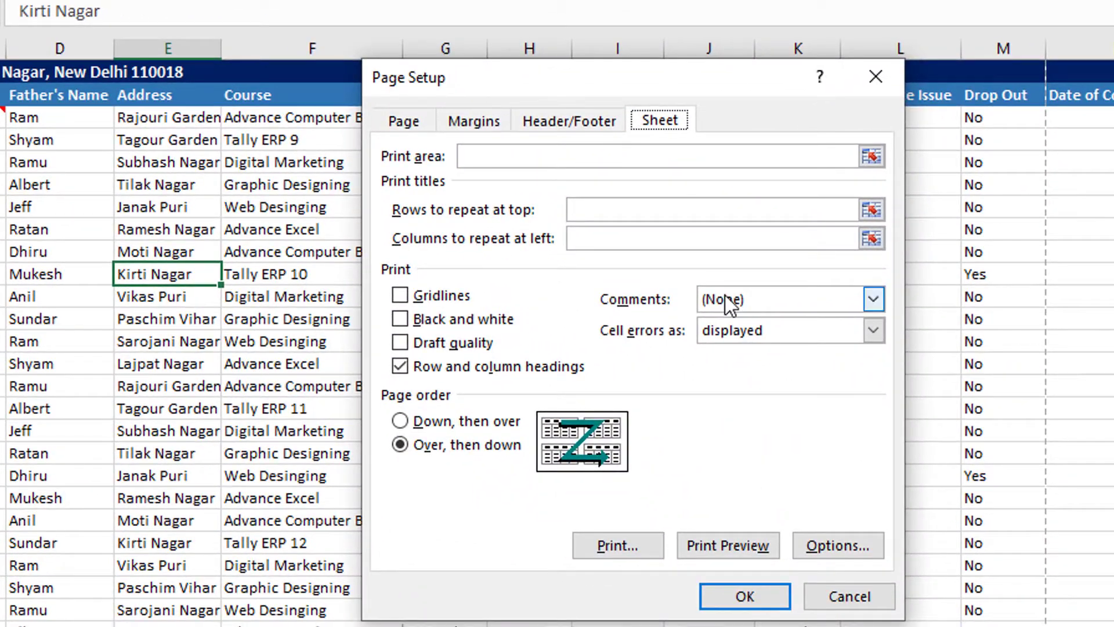
{"action": "left_click", "coordinate": [725, 299]}
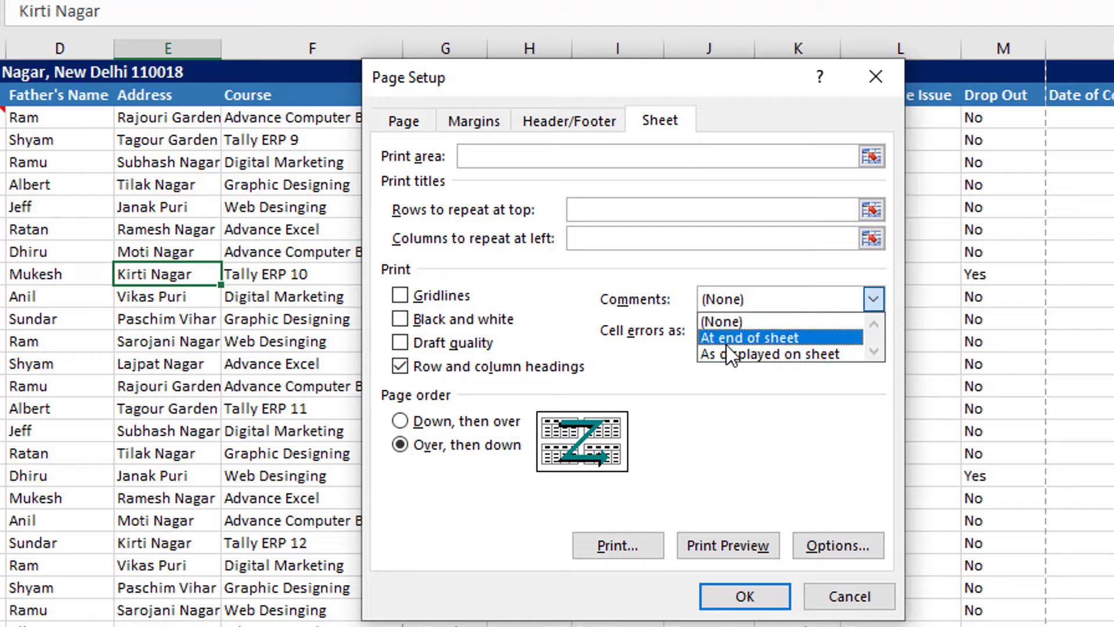
{"action": "left_click", "coordinate": [771, 338]}
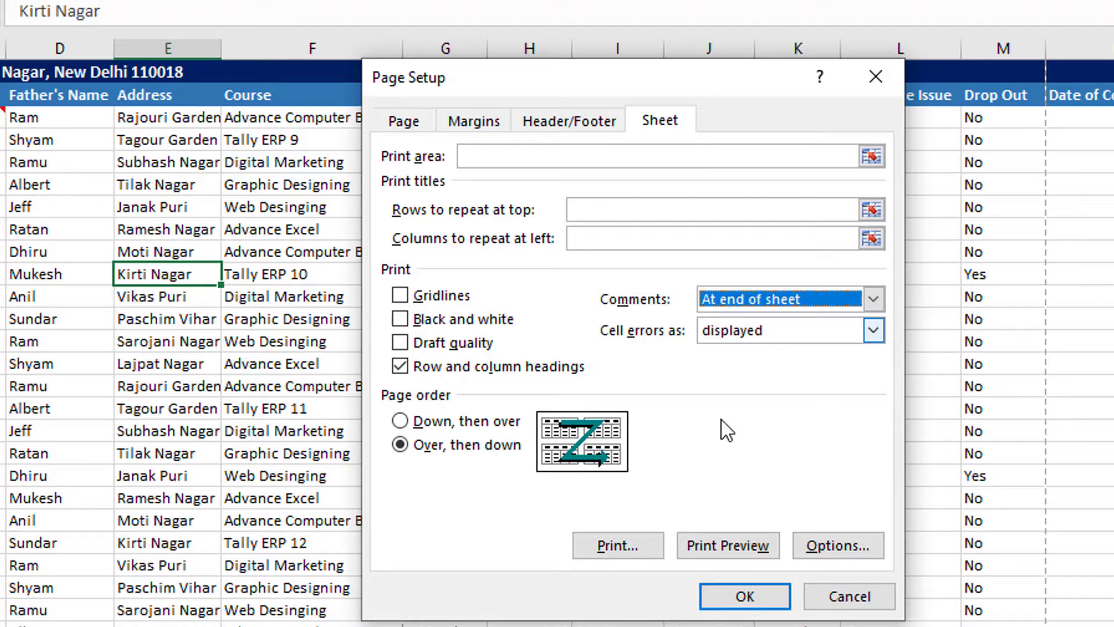
{"action": "left_click", "coordinate": [710, 546]}
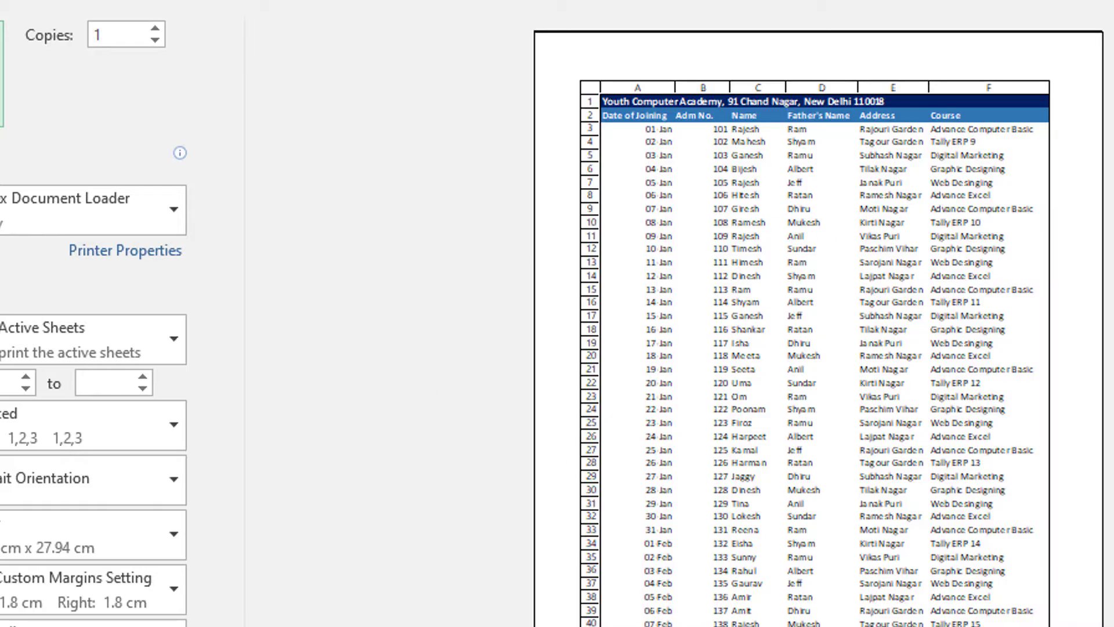
{"action": "scroll", "coordinate": [818, 348], "scroll_direction": "down", "scroll_amount": 6}
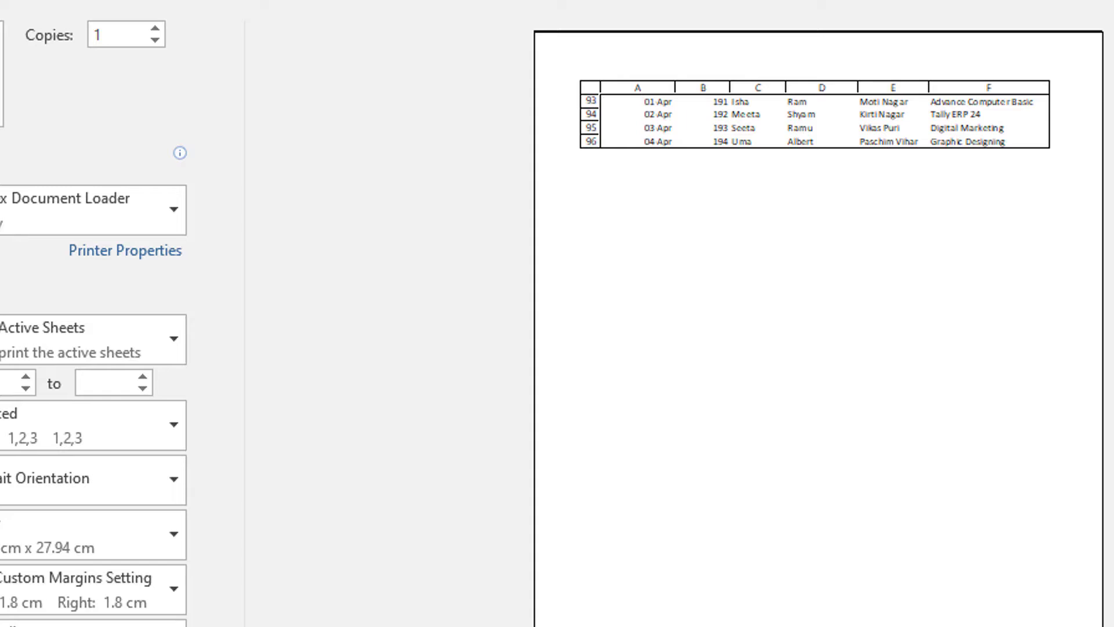
{"action": "scroll", "coordinate": [649, 88], "scroll_direction": "down", "scroll_amount": 2}
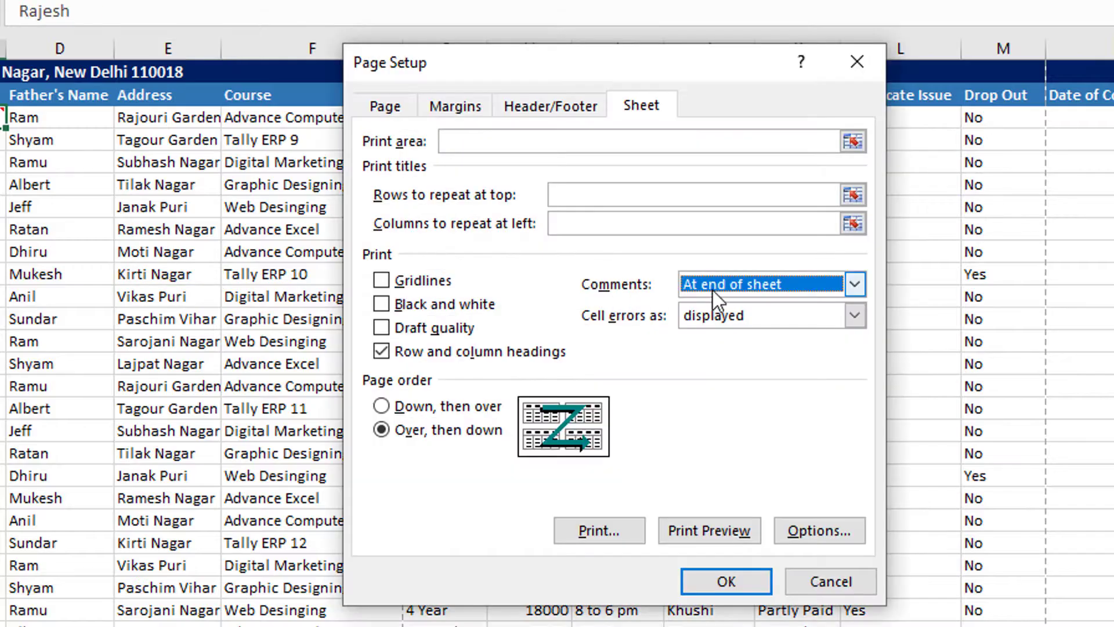
- Display all comments in the worksheet, leaving the Page Setup comments option unchanged
{"action": "left_click", "coordinate": [722, 288]}
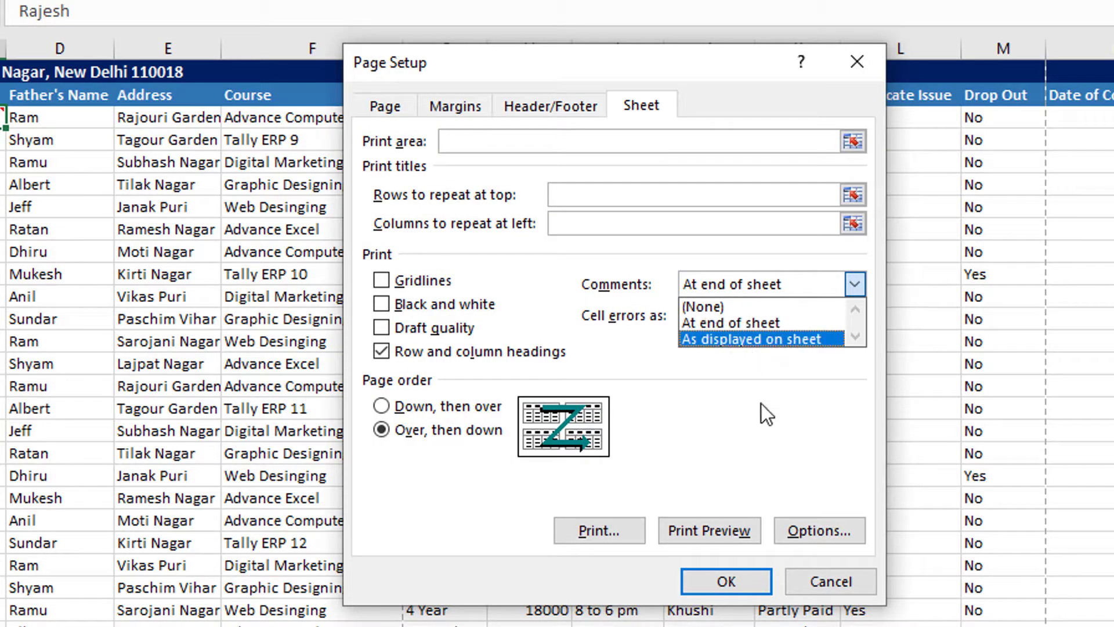
{"action": "left_click", "coordinate": [834, 588]}
{"action": "left_click", "coordinate": [834, 587]}
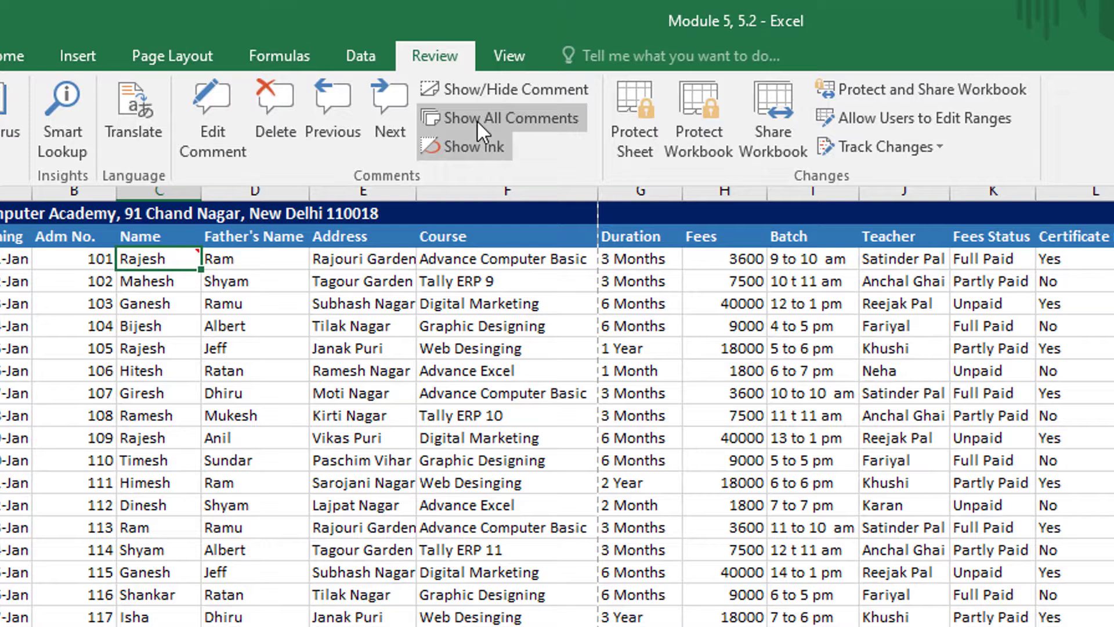
{"action": "left_click", "coordinate": [544, 120]}
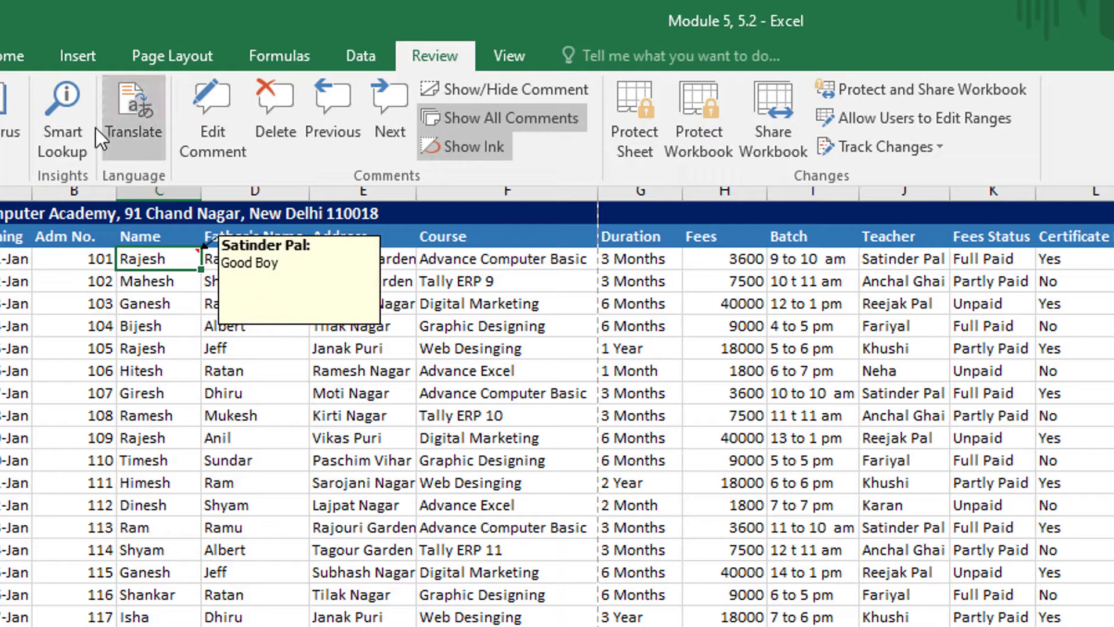
- Set comments to print as displayed on sheet in Page Setup and check the result in the print preview
{"action": "left_click", "coordinate": [146, 58]}
{"action": "left_click", "coordinate": [447, 152]}
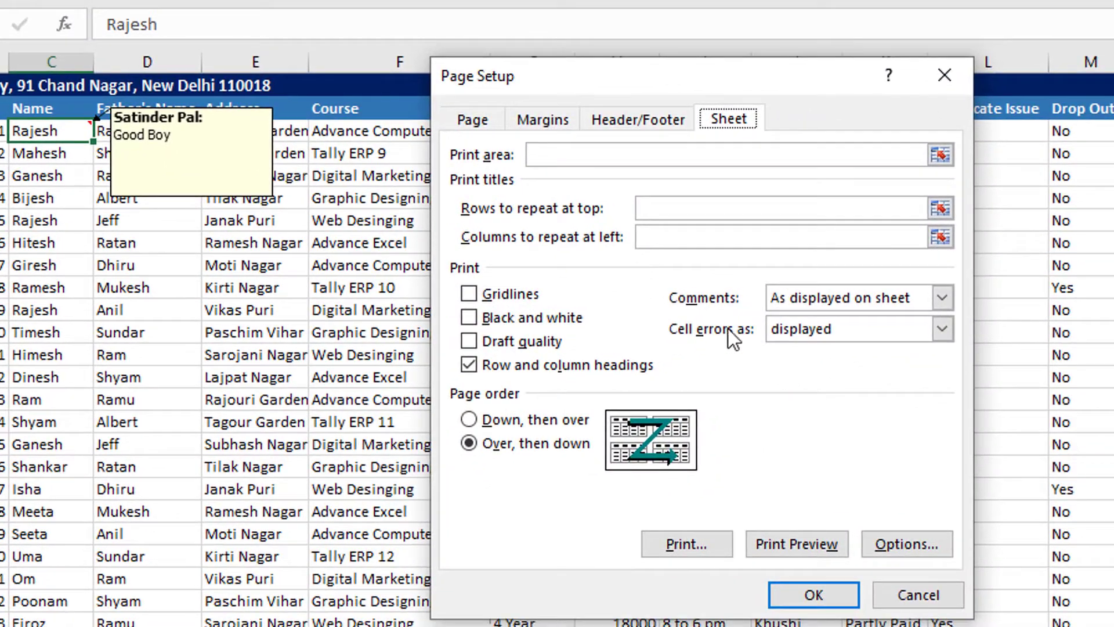
{"action": "left_click", "coordinate": [803, 297]}
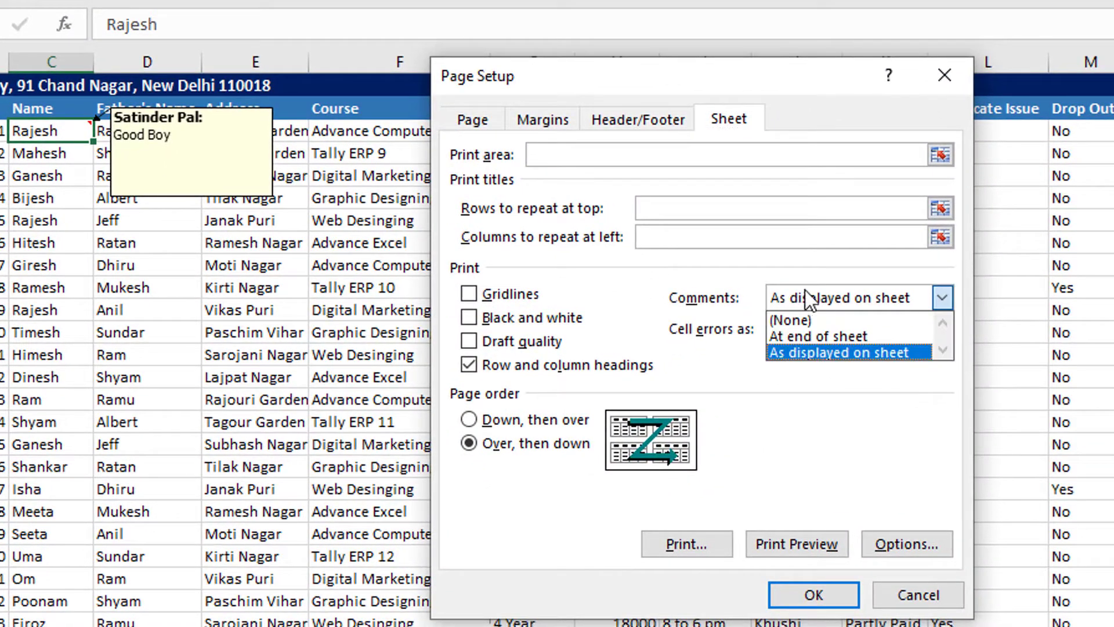
{"action": "left_click", "coordinate": [841, 356]}
{"action": "left_click", "coordinate": [788, 544]}
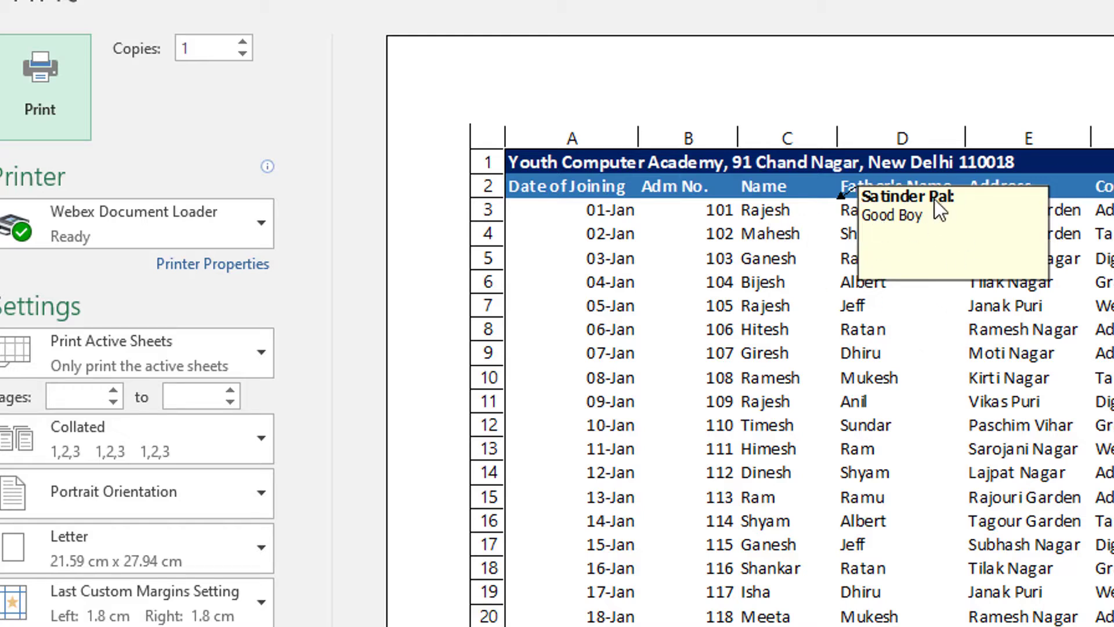
{"action": "key", "text": "Escape"}
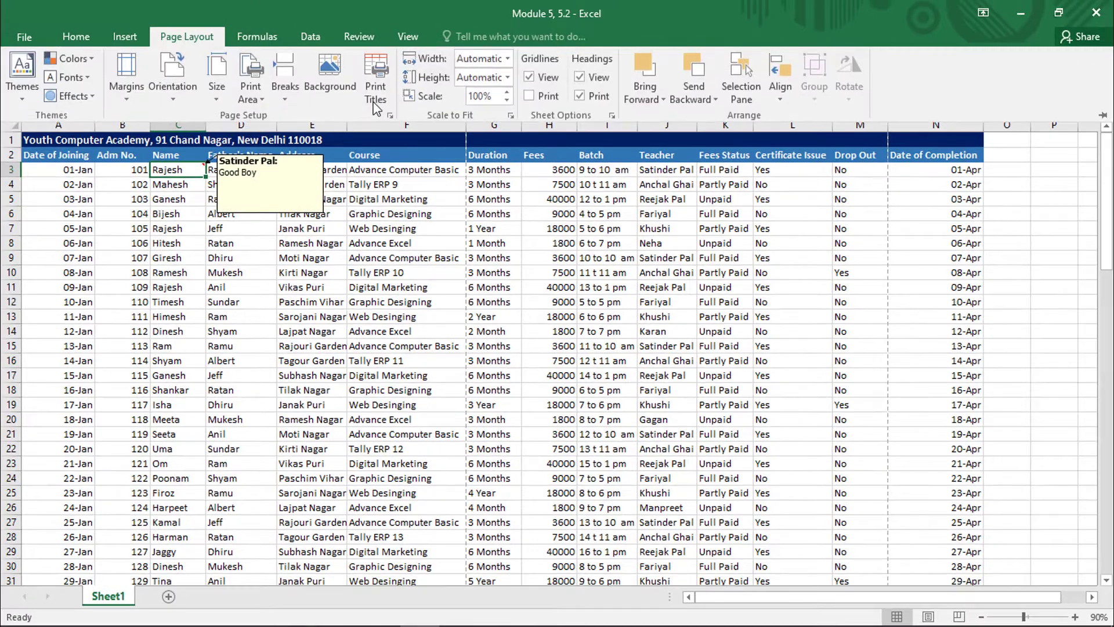
{"action": "left_click", "coordinate": [375, 105]}
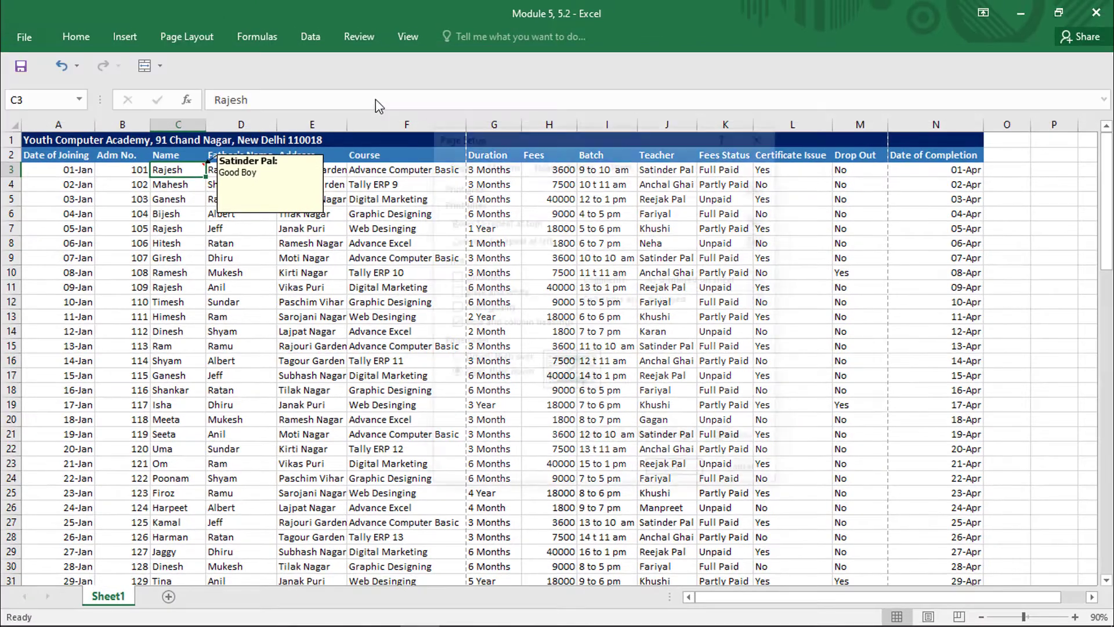
{"action": "left_click", "coordinate": [763, 279]}
{"action": "left_click", "coordinate": [670, 295]}
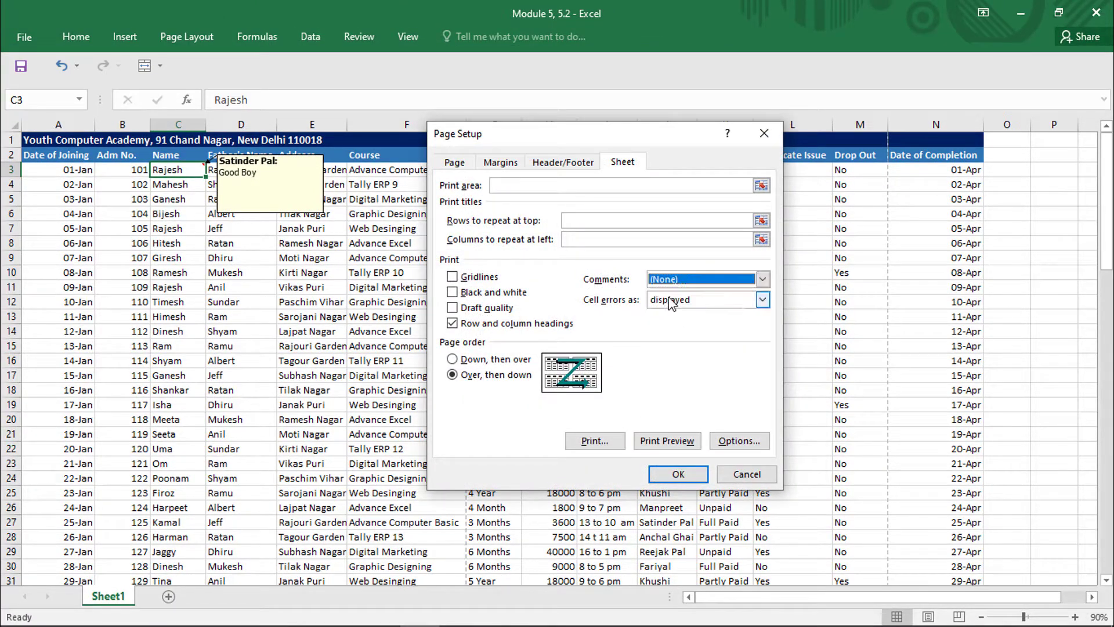
{"action": "key", "text": "Escape"}
- Look at the cell errors printing option among Page Setup's sheet settings
{"action": "left_click", "coordinate": [186, 36]}
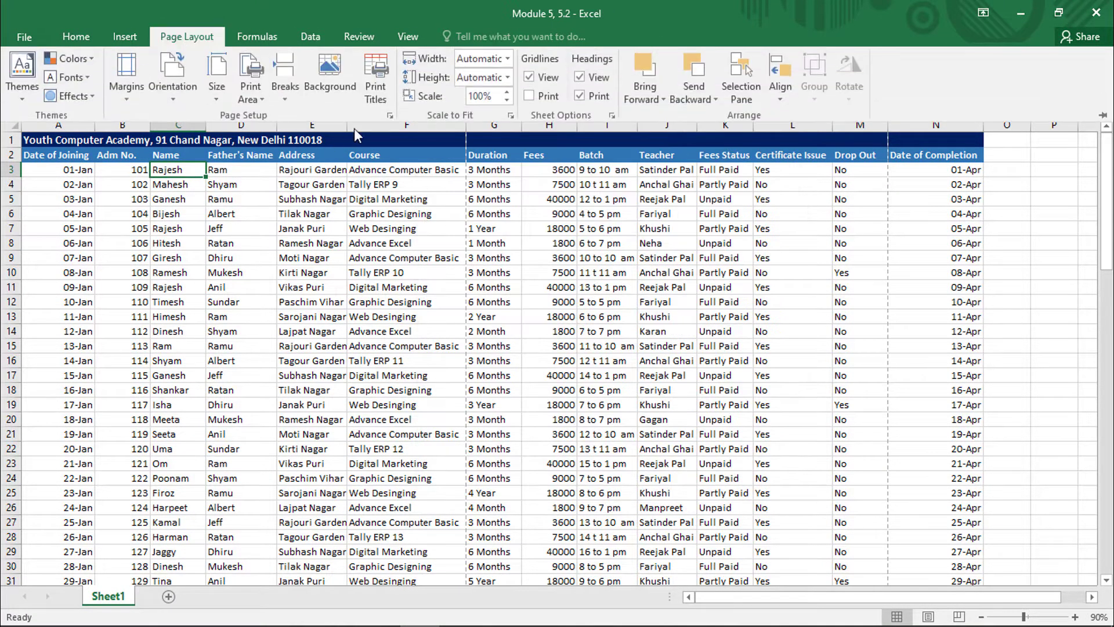
{"action": "left_click", "coordinate": [372, 106]}
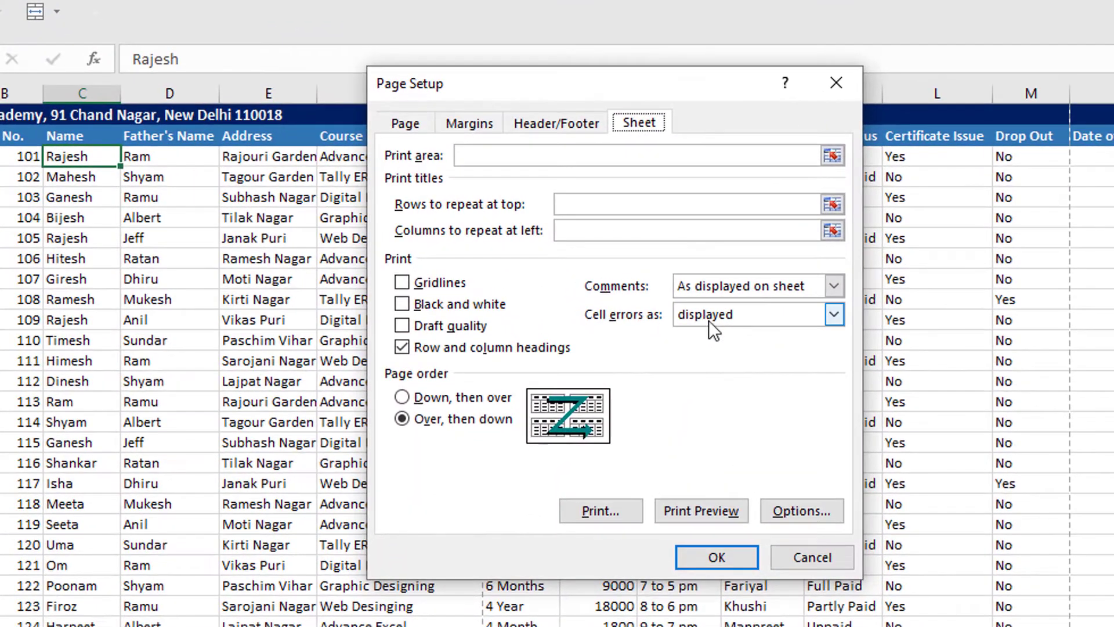
{"action": "left_click", "coordinate": [706, 316]}
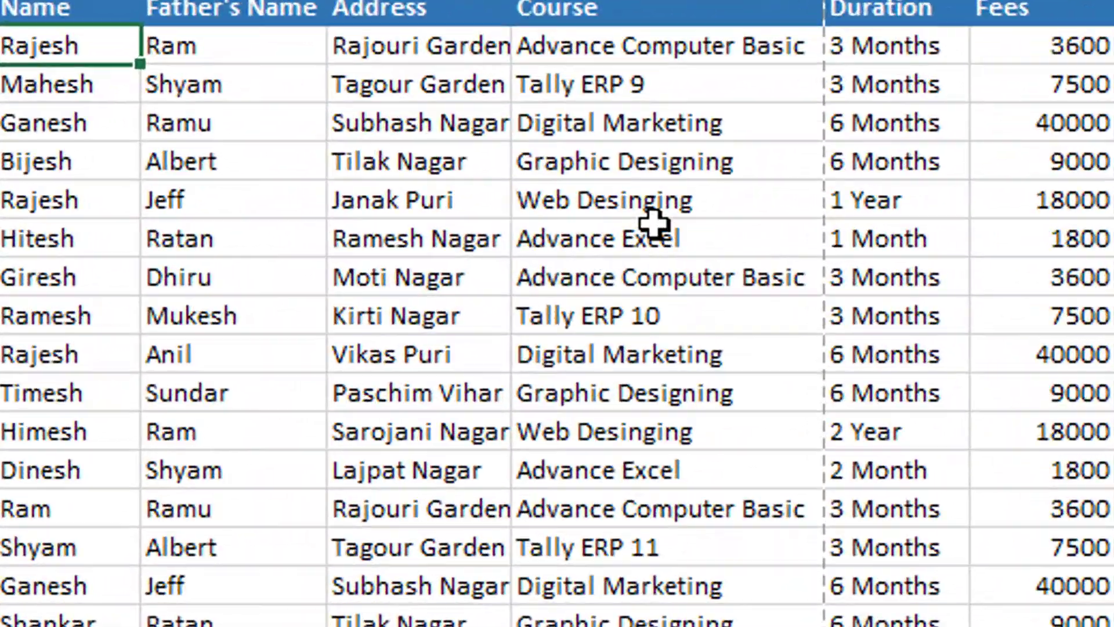
- Enter the invalid formula =sop(sdf) in cell F8 of the Course column to produce a cell error
{"action": "left_click", "coordinate": [592, 231]}
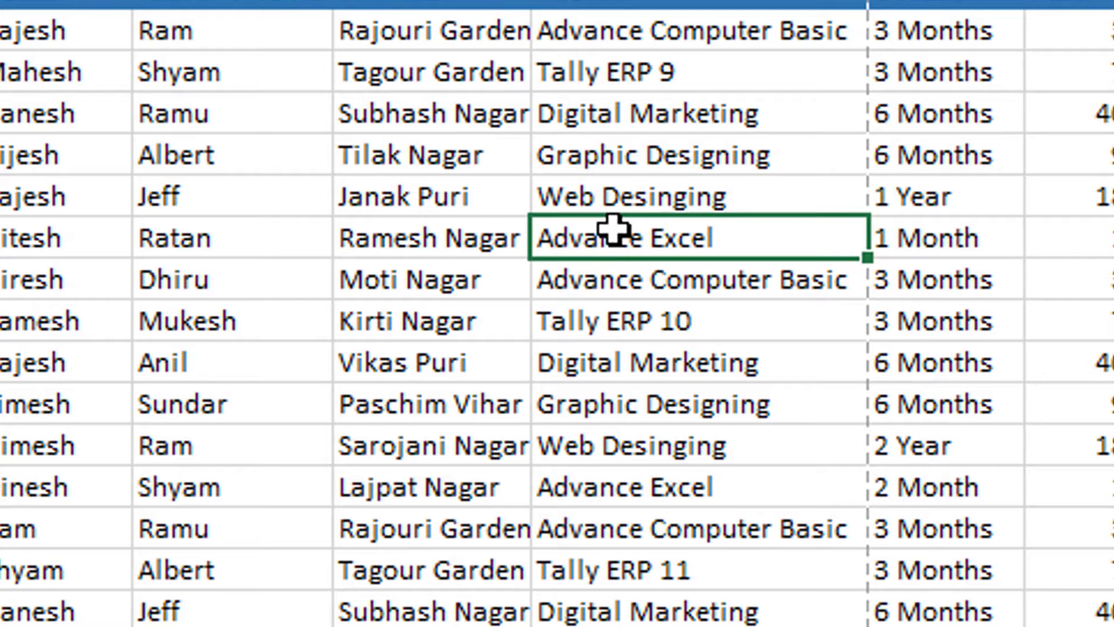
{"action": "type", "text": "="}
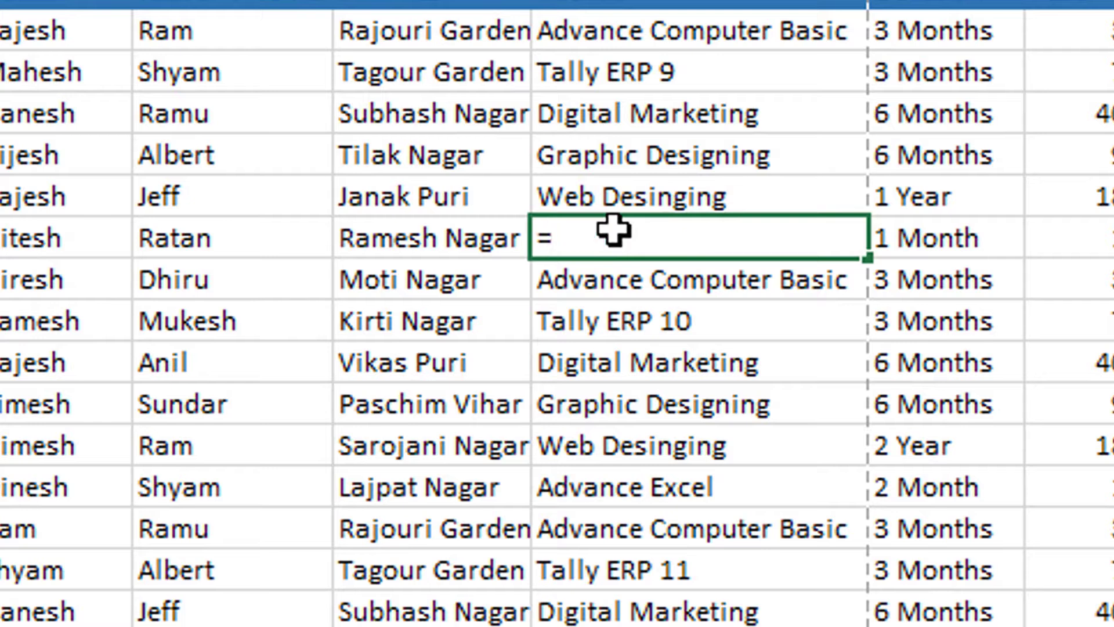
{"action": "type", "text": "sop(sdf"}
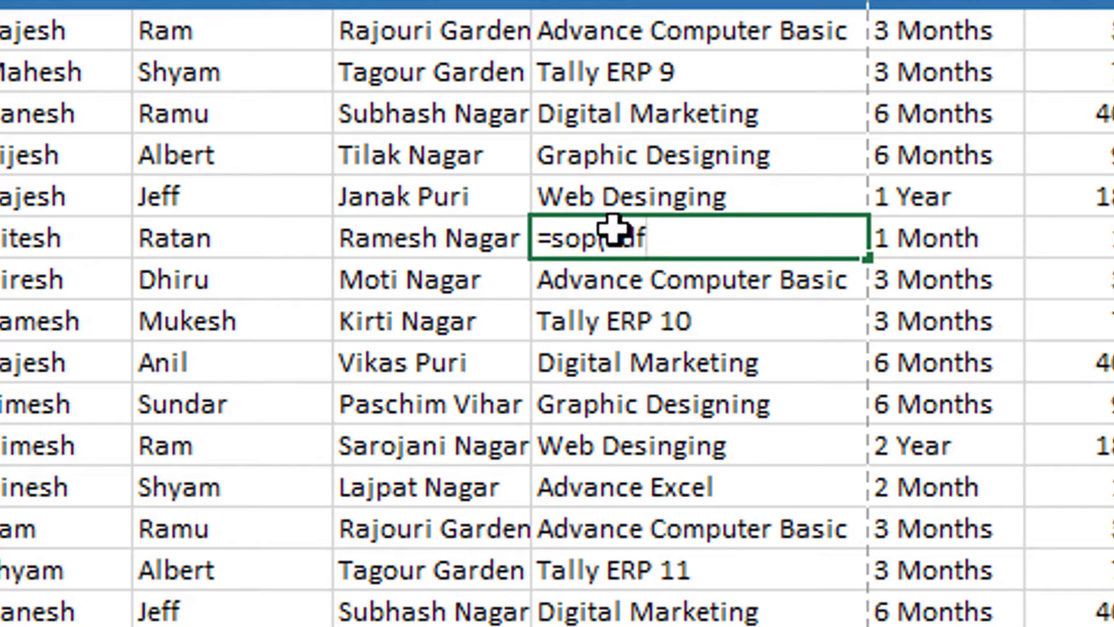
{"action": "key", "text": "Return"}
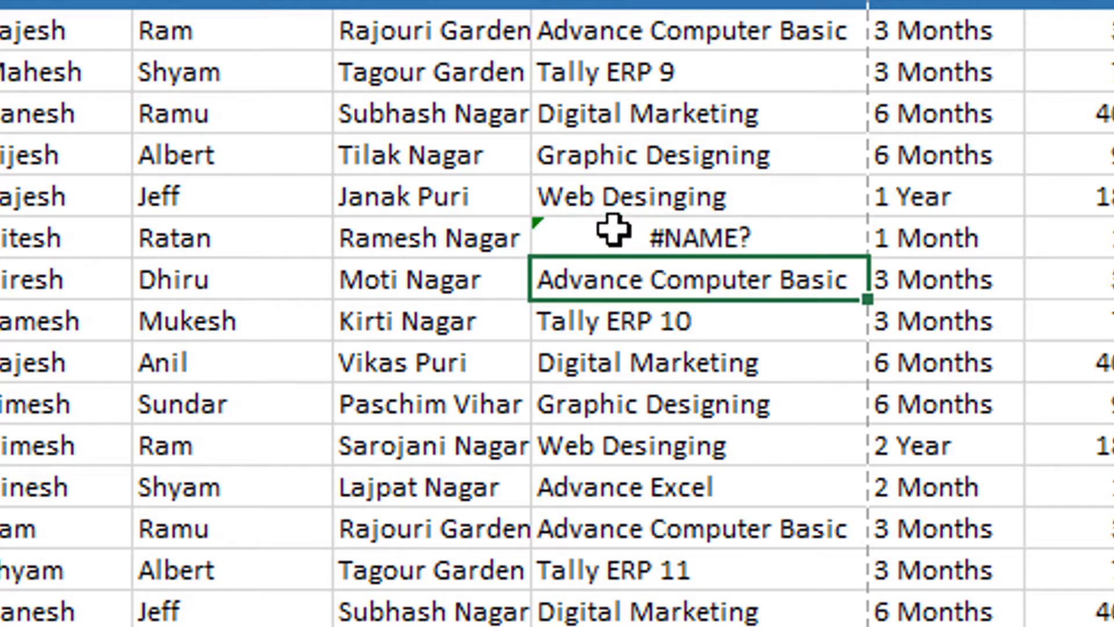
{"action": "left_click", "coordinate": [613, 230]}
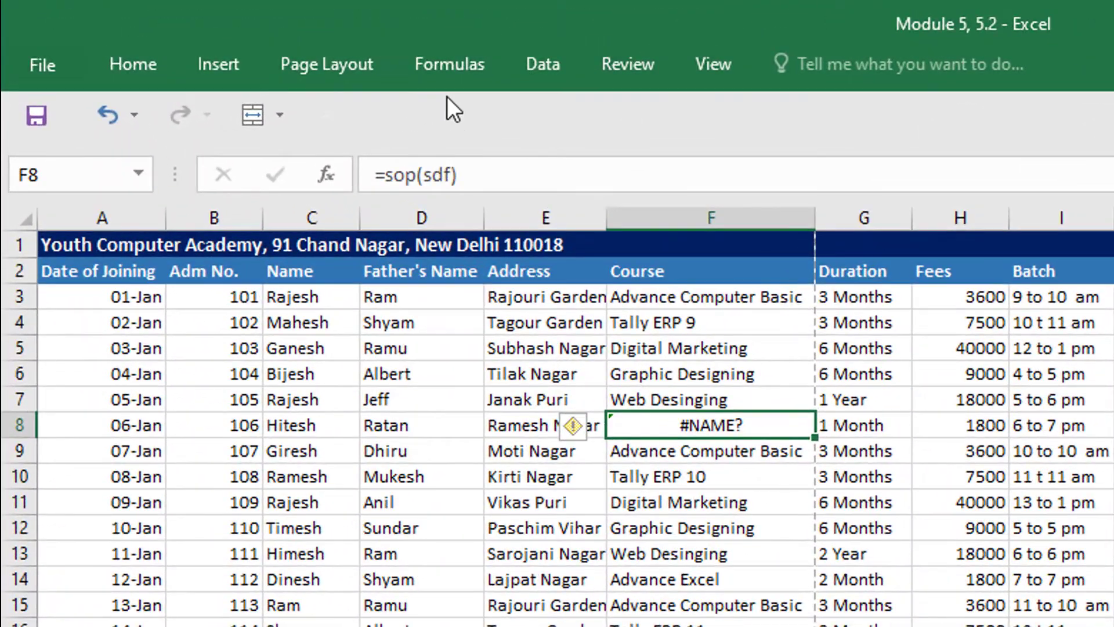
- Set cell errors to print as <blank> in Page Setup's sheet settings and preview the page
{"action": "left_click", "coordinate": [331, 65]}
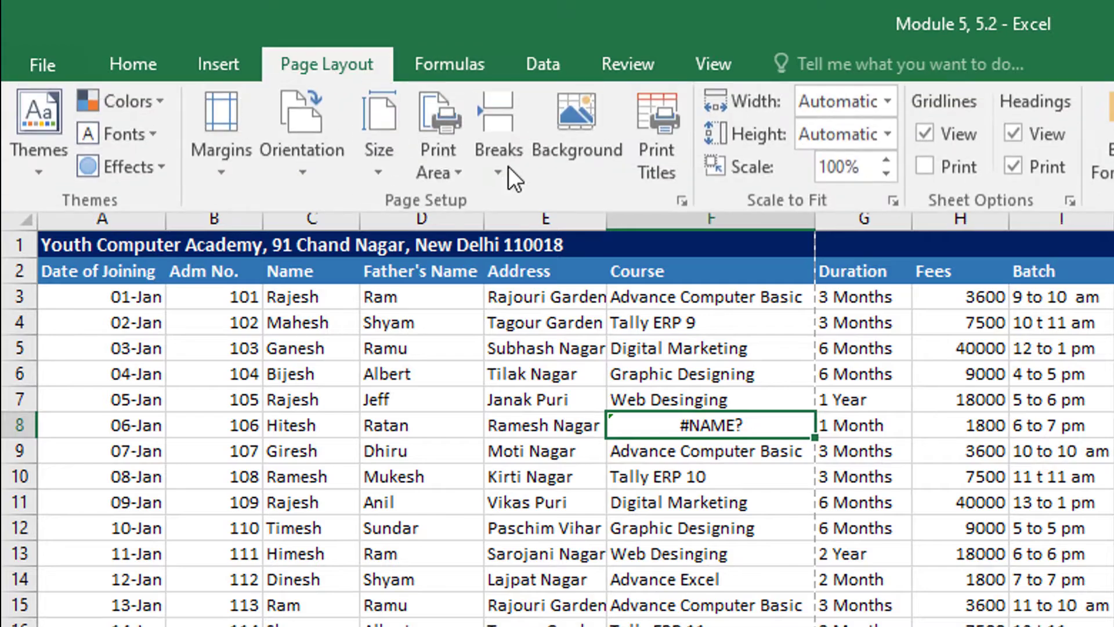
{"action": "left_click", "coordinate": [658, 168]}
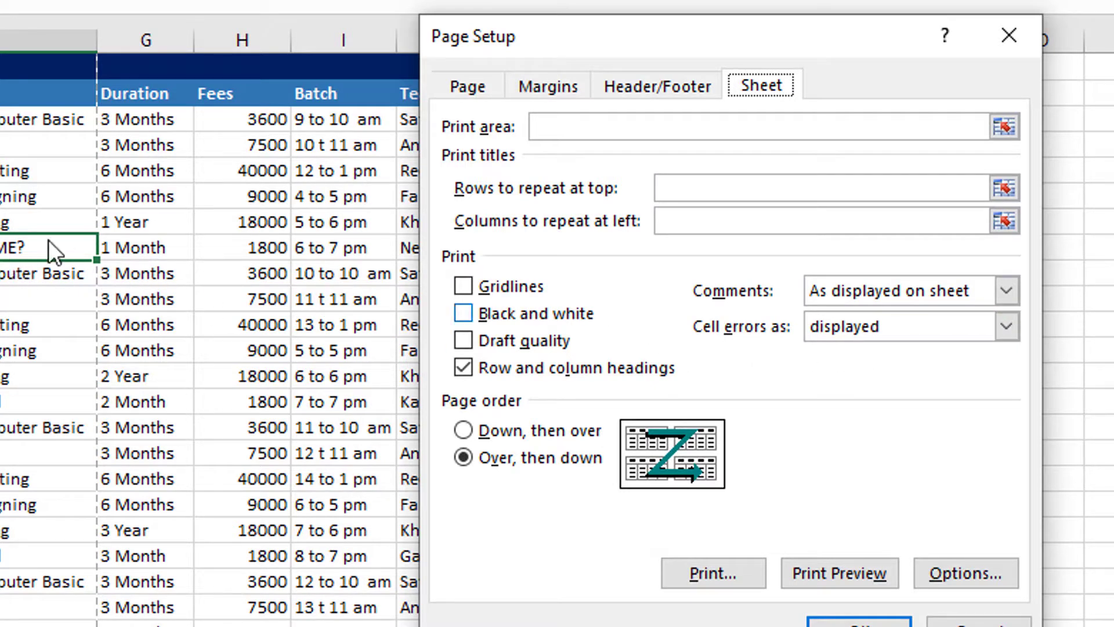
{"action": "left_click", "coordinate": [840, 326]}
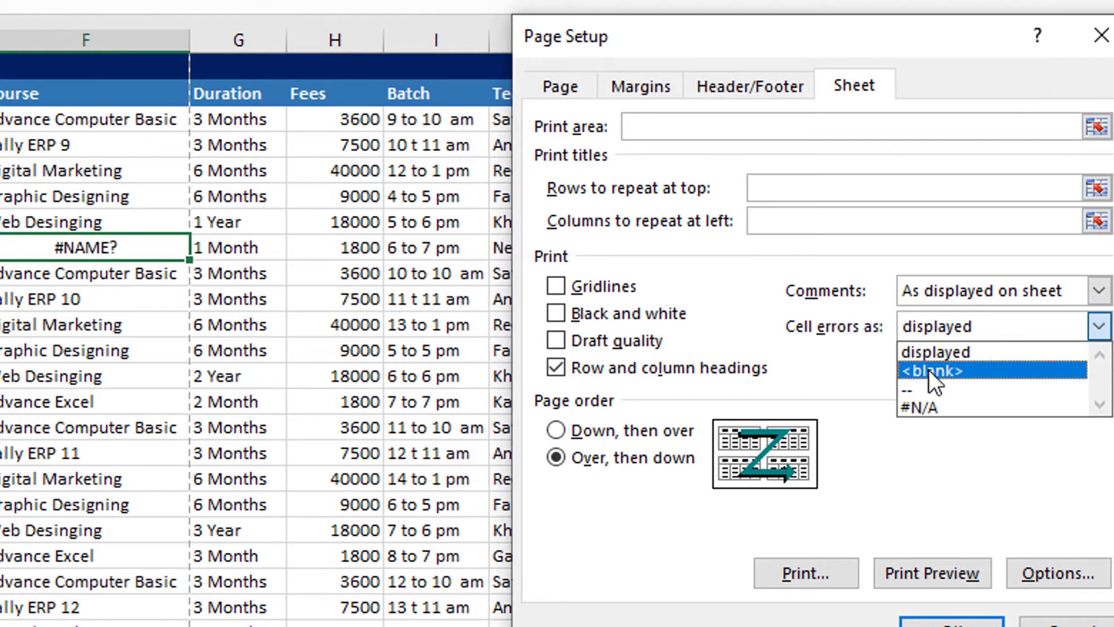
{"action": "left_click", "coordinate": [931, 371]}
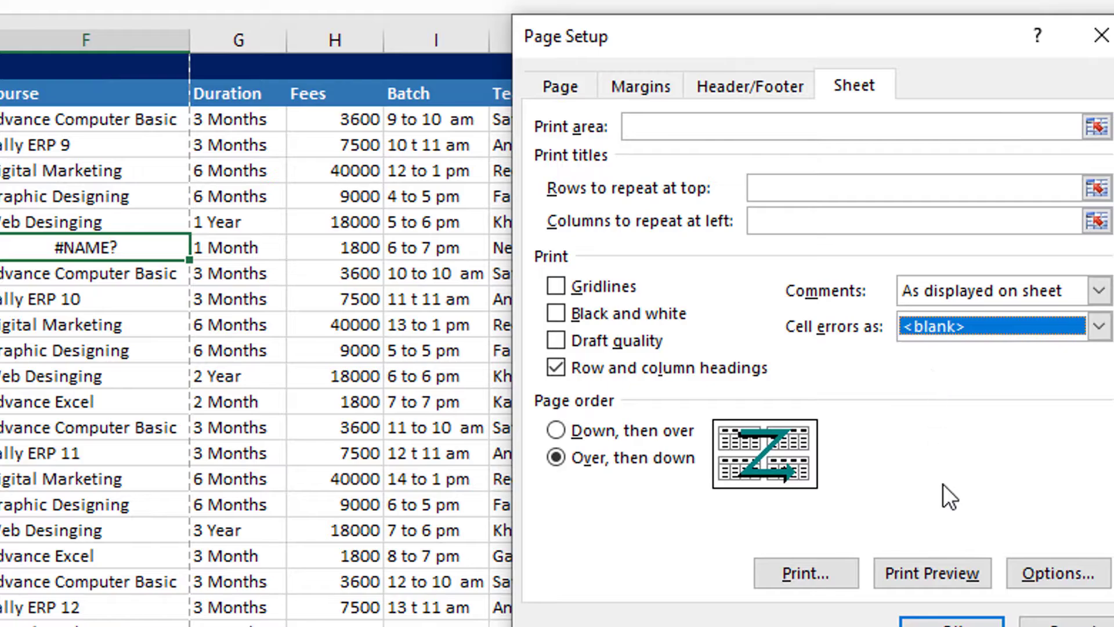
{"action": "left_click", "coordinate": [938, 569]}
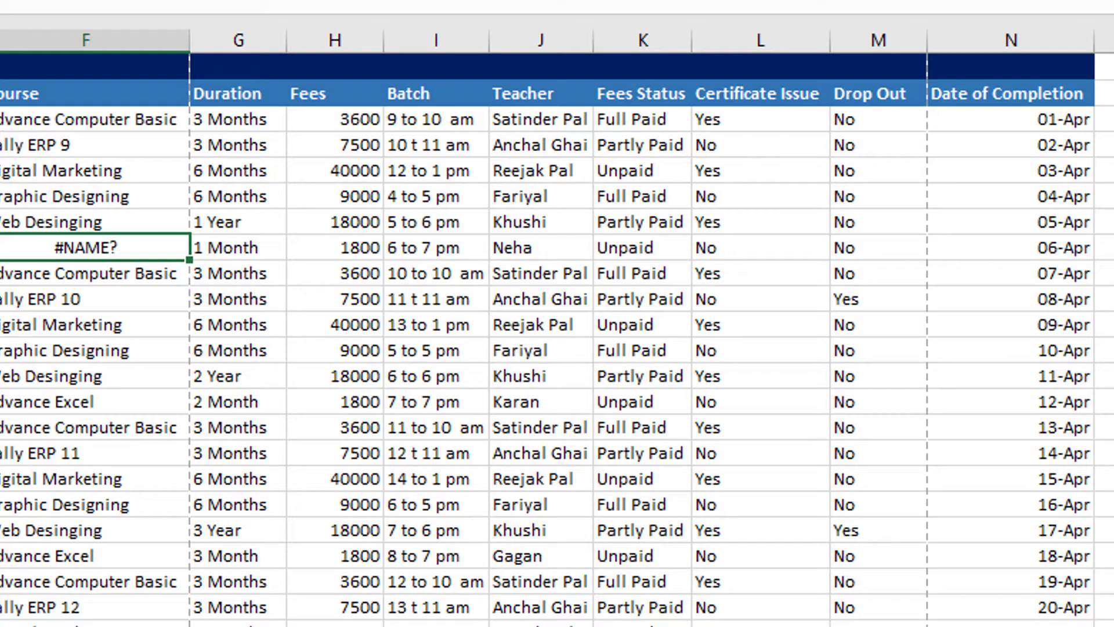
- Set cell errors to print as -- in Page Setup and check the error cell in the print preview
{"action": "left_click", "coordinate": [57, 24]}
{"action": "left_click", "coordinate": [934, 328]}
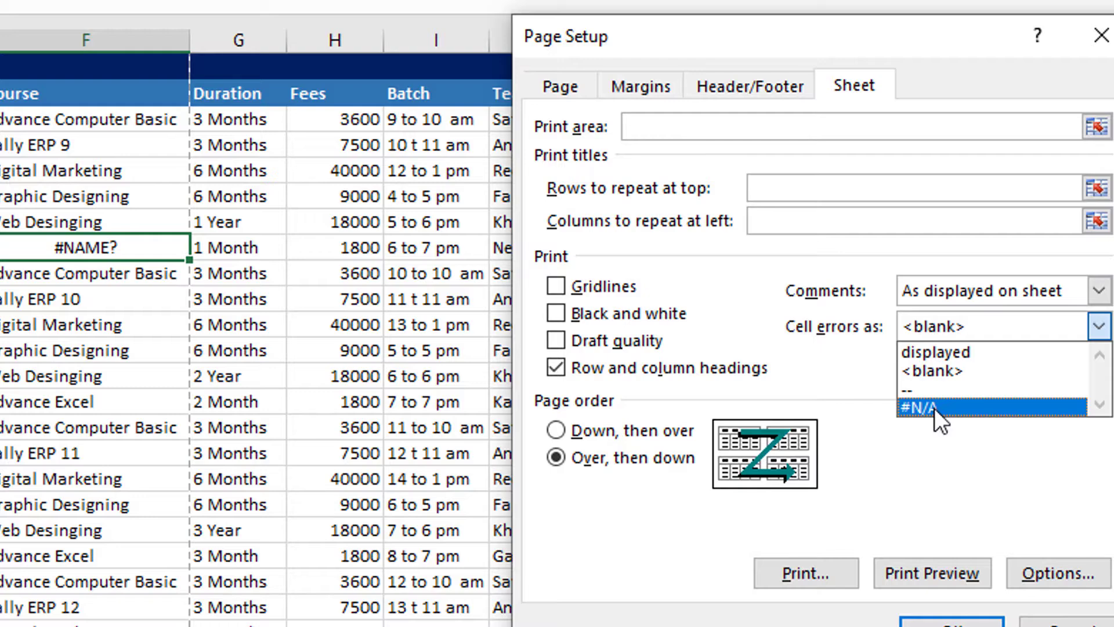
{"action": "left_click", "coordinate": [906, 389]}
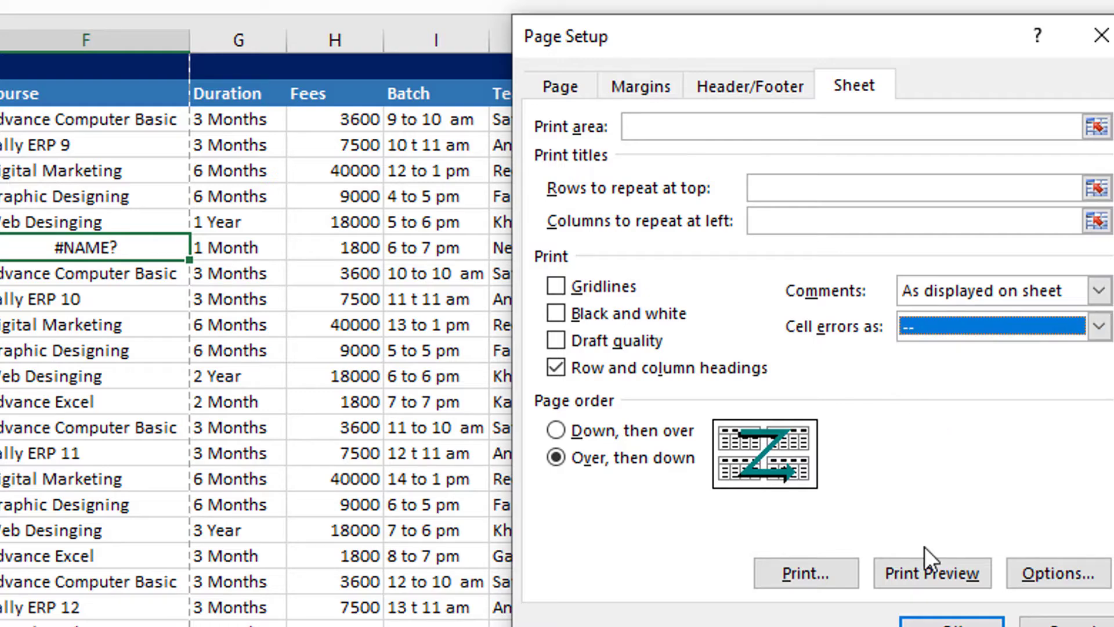
{"action": "left_click", "coordinate": [924, 572]}
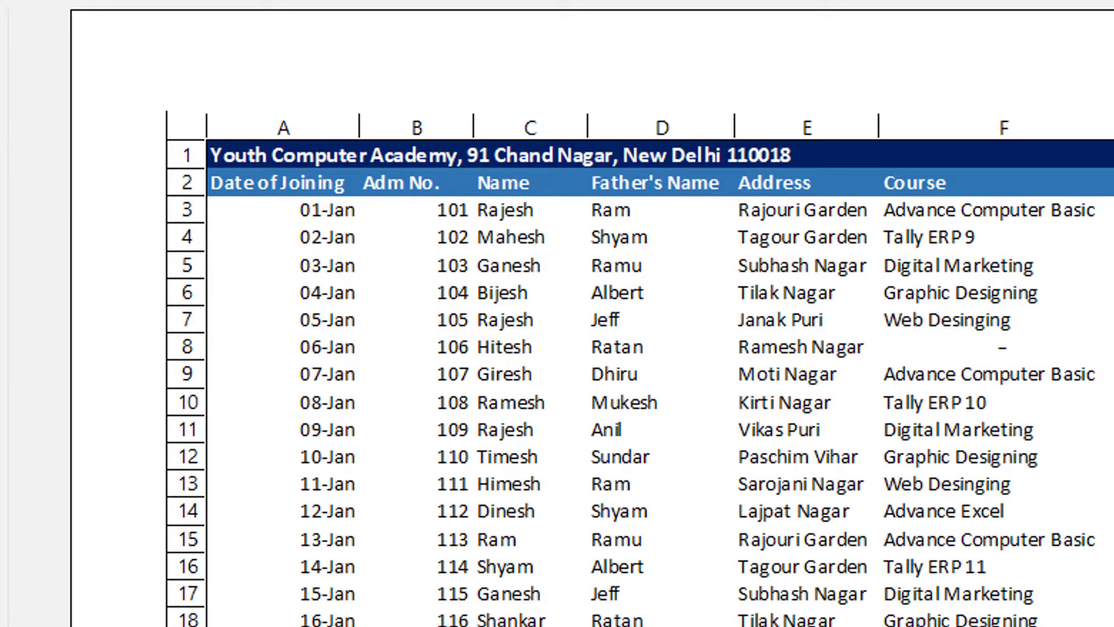
{"action": "key", "text": "Escape"}
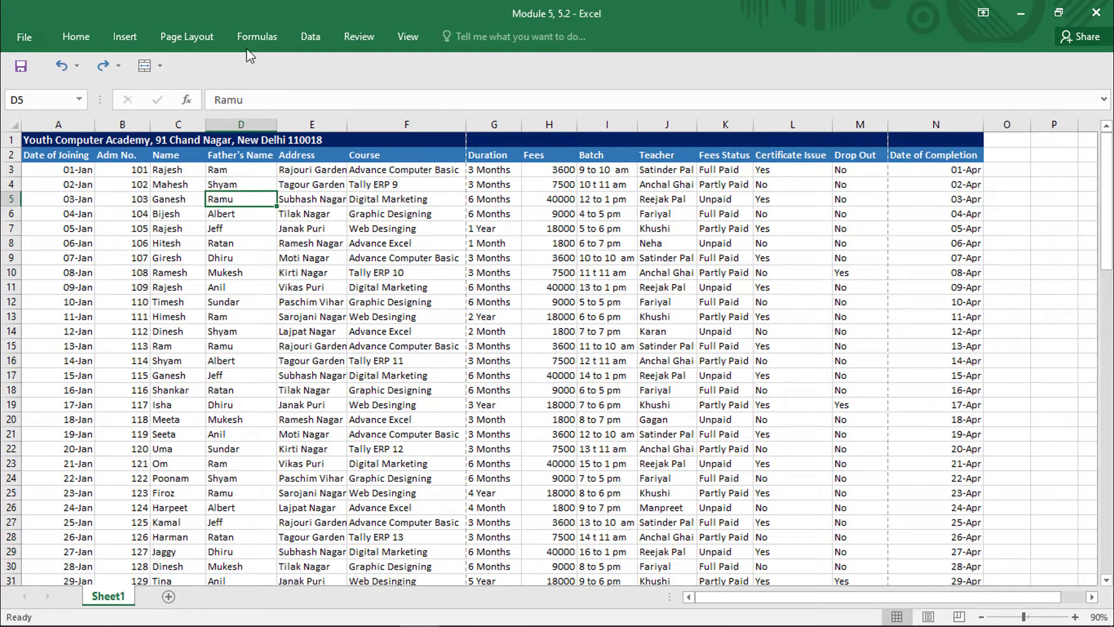
- Set the page header to the preset "Page 1" in Page Setup's header and footer settings
{"action": "left_click", "coordinate": [167, 38]}
{"action": "left_click", "coordinate": [380, 95]}
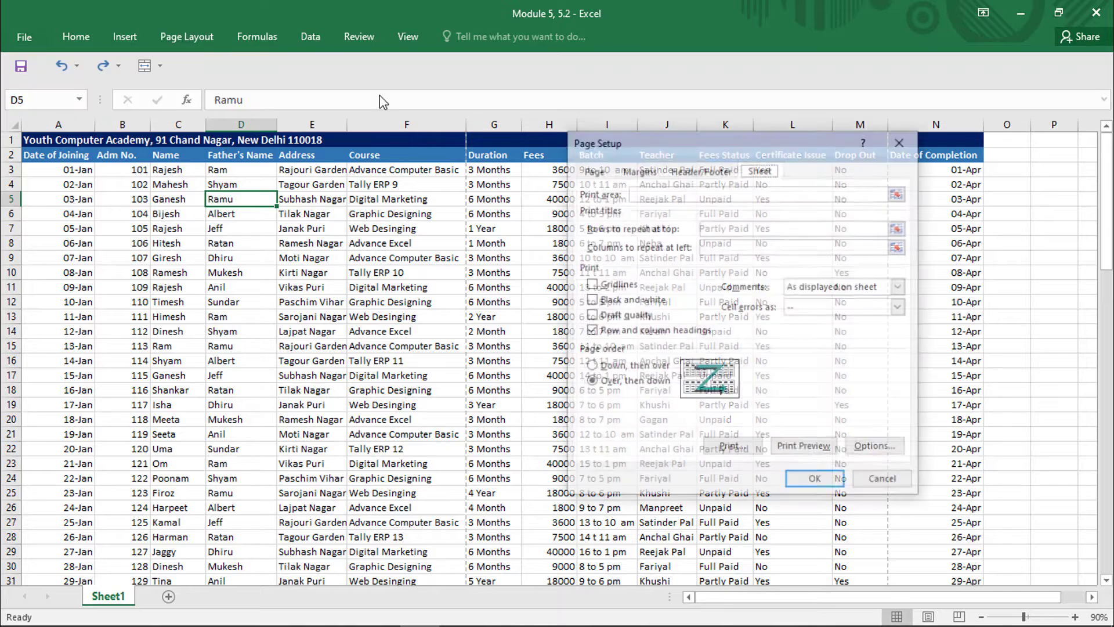
{"action": "left_click", "coordinate": [678, 171]}
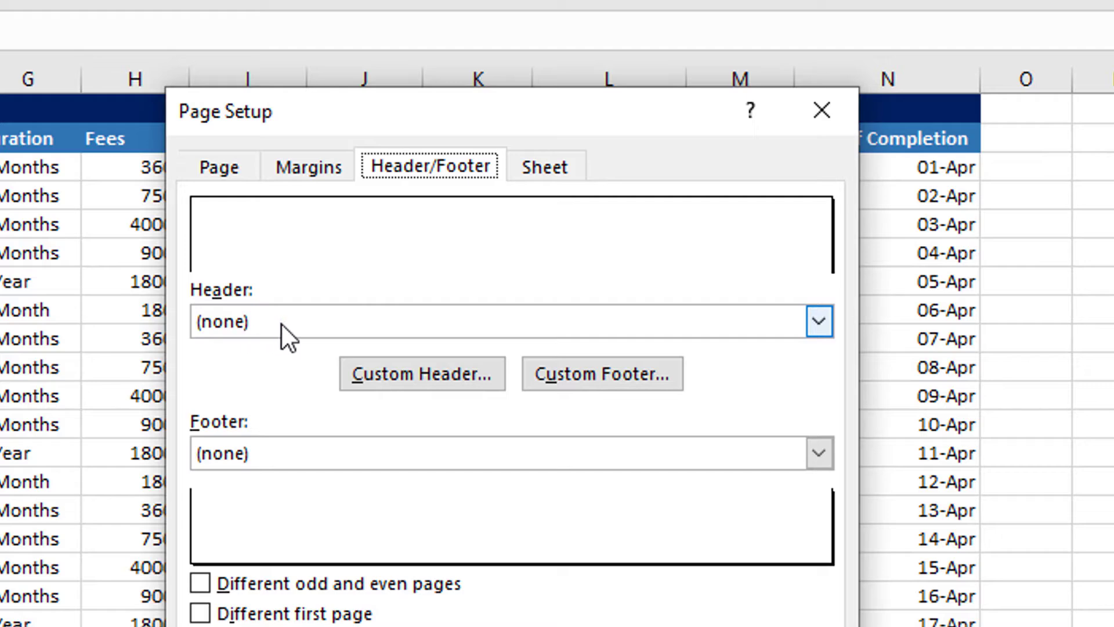
{"action": "left_click", "coordinate": [818, 320]}
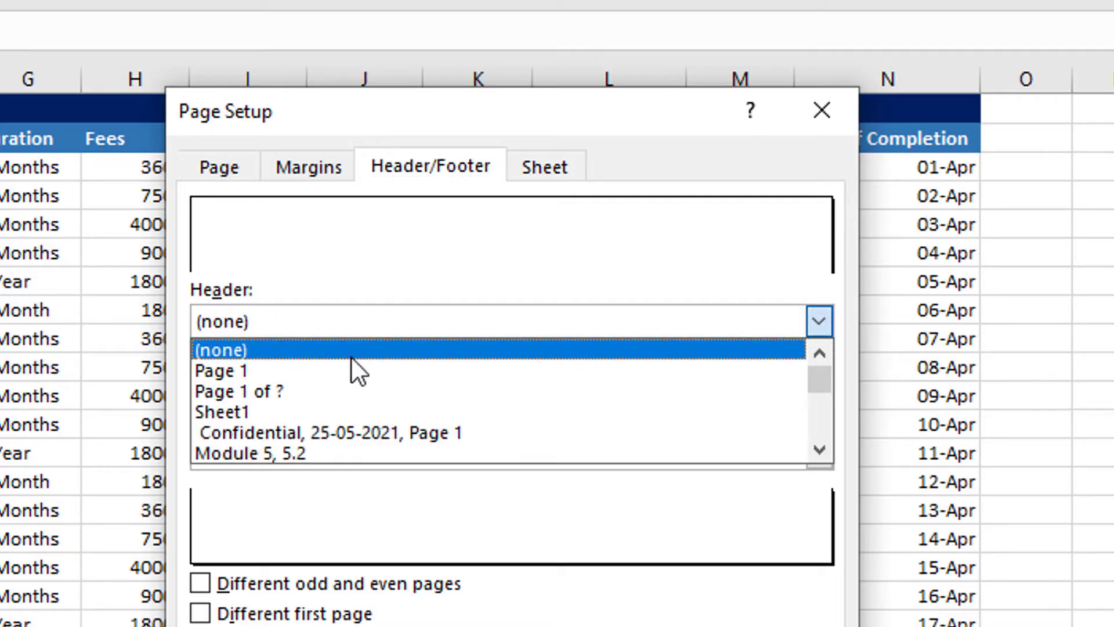
{"action": "mouse_move", "coordinate": [813, 376]}
{"action": "left_mouse_down"}
{"action": "mouse_move", "coordinate": [813, 437]}
{"action": "mouse_move", "coordinate": [811, 360]}
{"action": "left_mouse_up"}
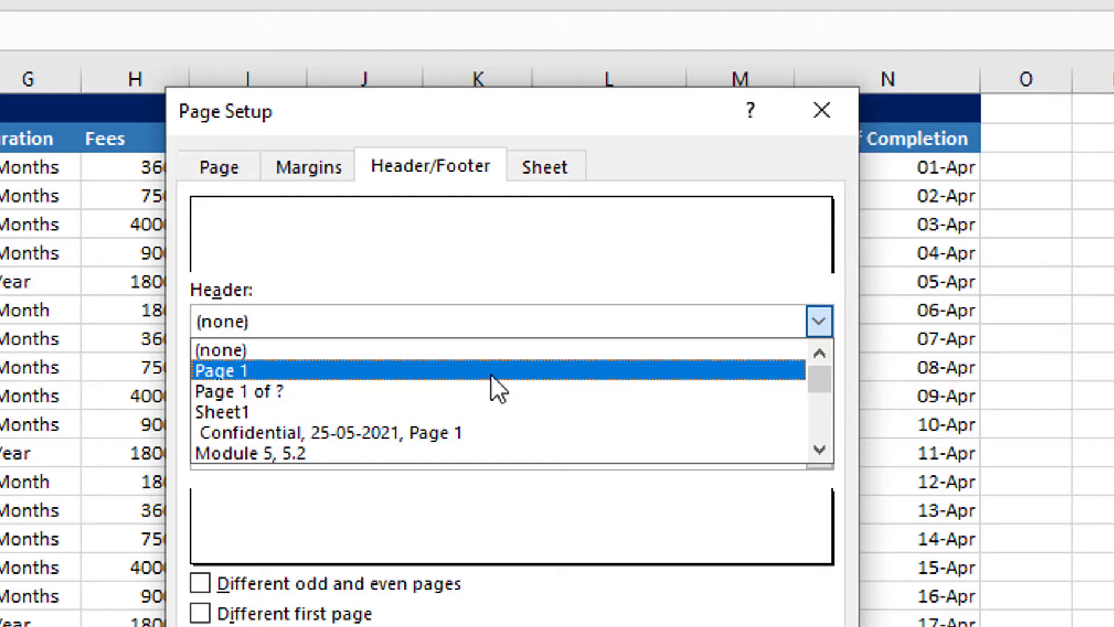
{"action": "left_click", "coordinate": [256, 370]}
{"action": "left_click", "coordinate": [254, 325]}
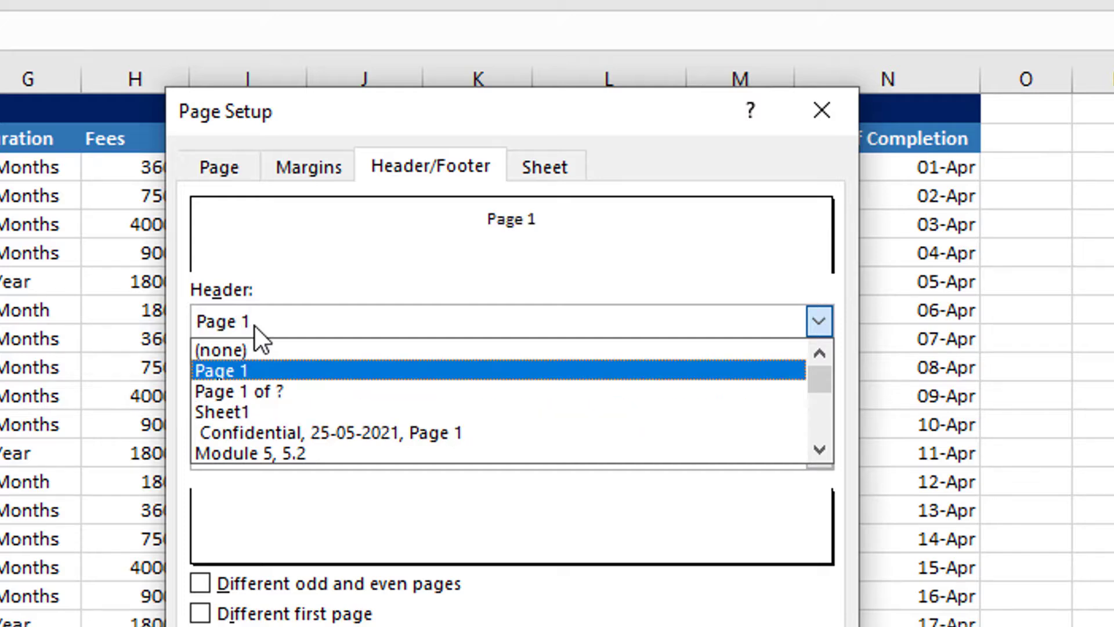
{"action": "left_click", "coordinate": [231, 374]}
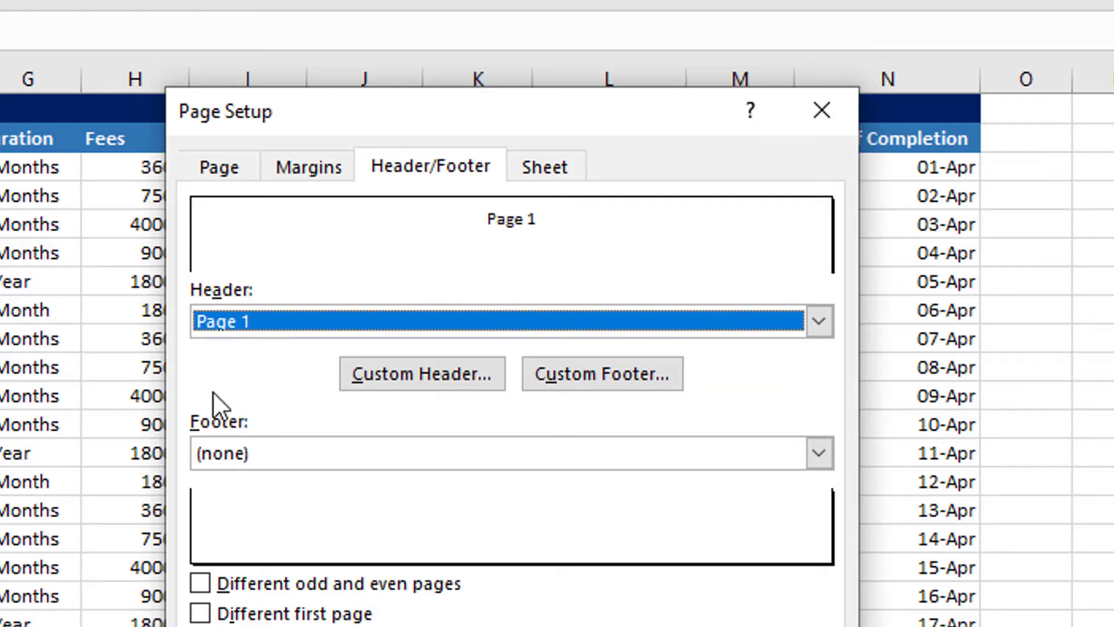
- Set the footer to the preset with the workbook's full file path and preview the first page down to its footer
{"action": "left_click", "coordinate": [818, 454]}
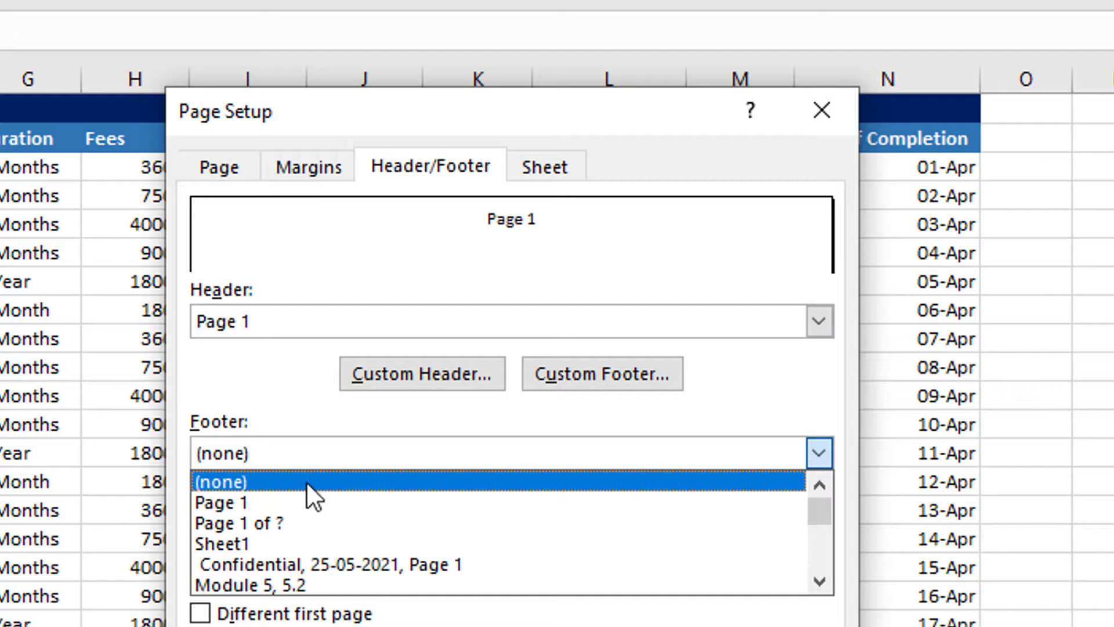
{"action": "scroll", "coordinate": [360, 538], "scroll_direction": "down", "scroll_amount": 1}
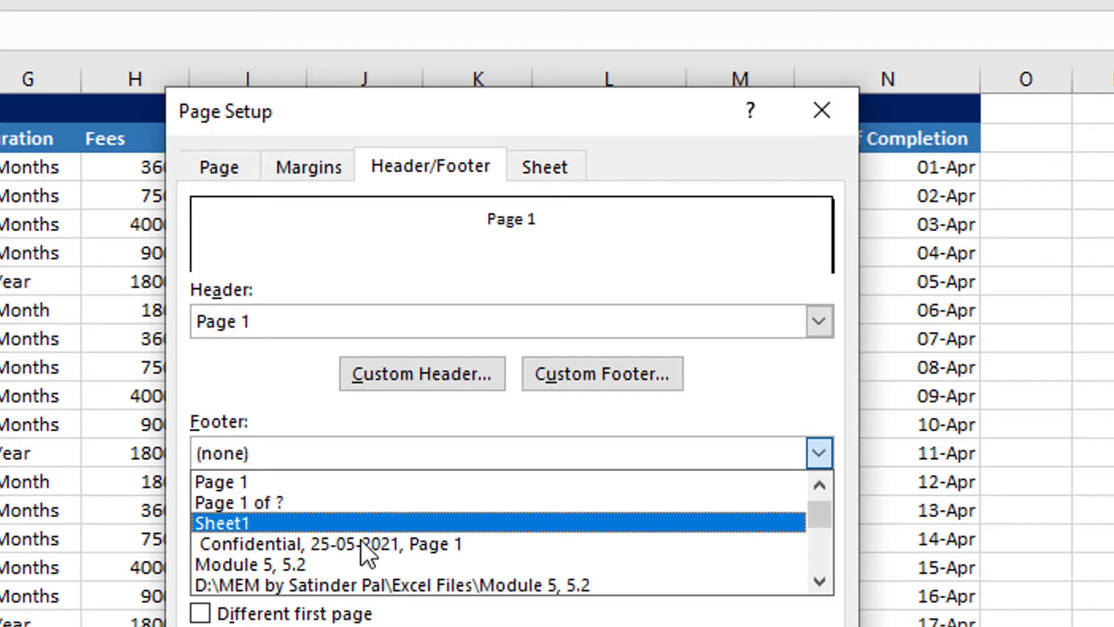
{"action": "scroll", "coordinate": [313, 539], "scroll_direction": "down", "scroll_amount": 1}
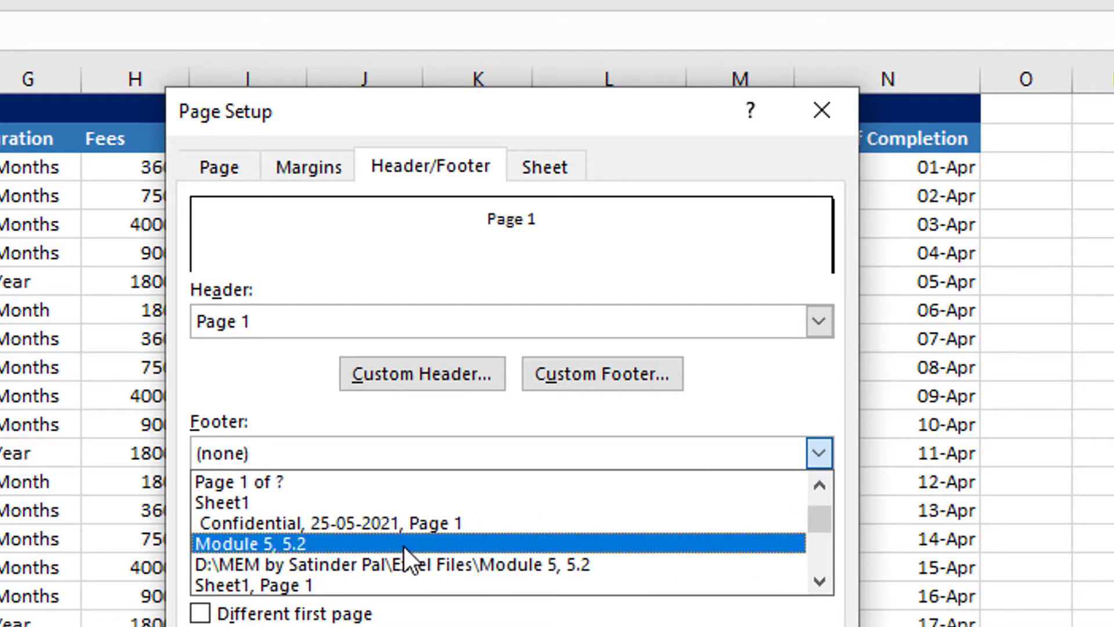
{"action": "left_click", "coordinate": [415, 559]}
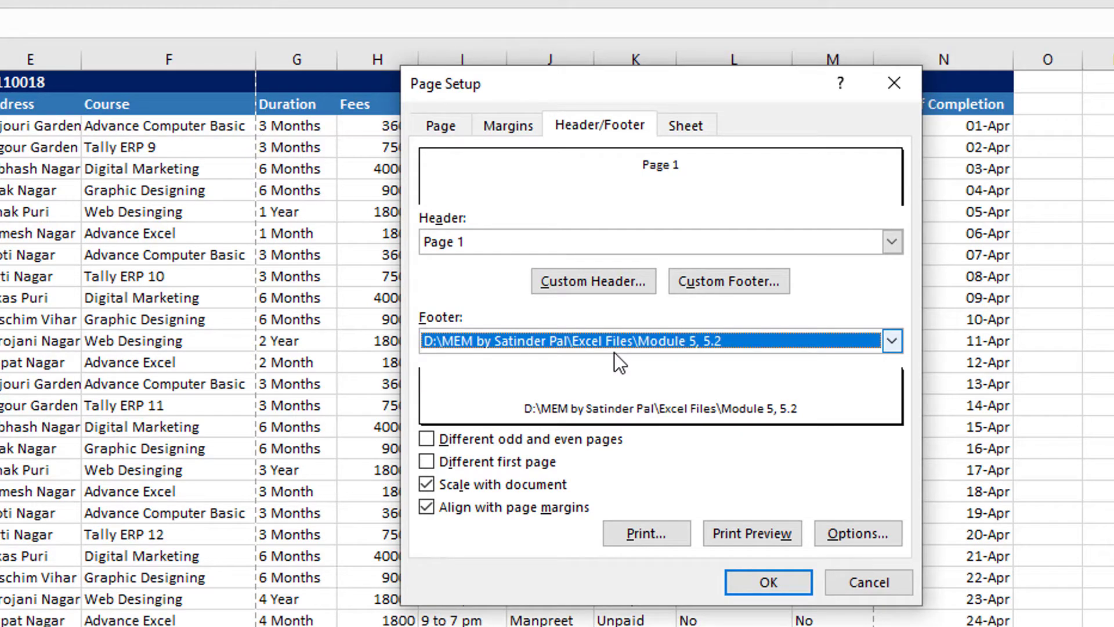
{"action": "left_click", "coordinate": [730, 538]}
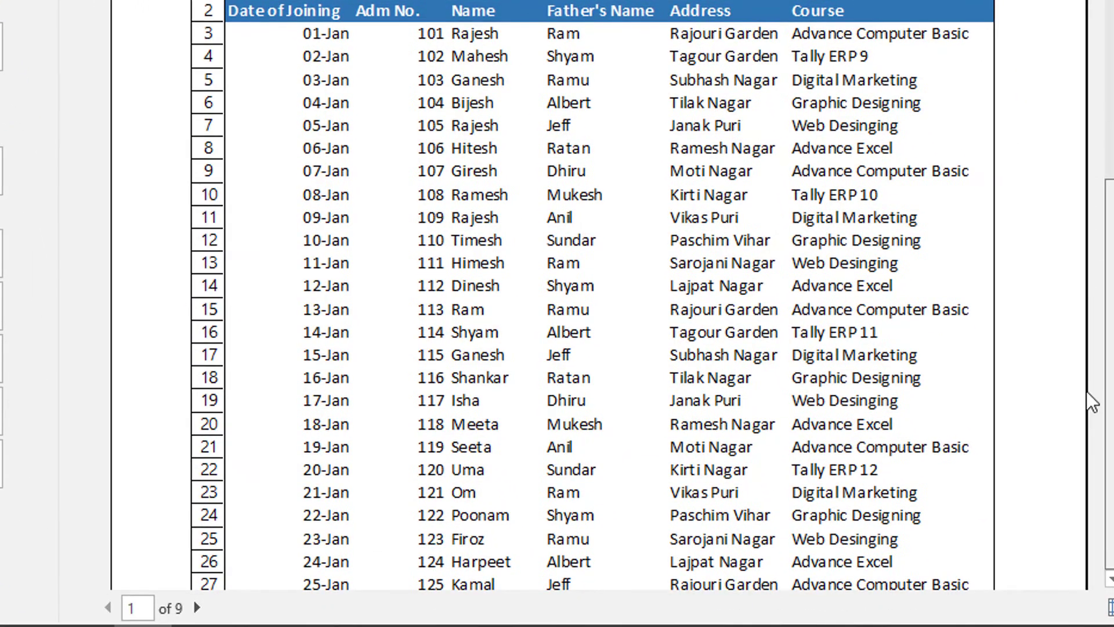
{"action": "scroll", "coordinate": [1037, 410], "scroll_direction": "down", "scroll_amount": 5}
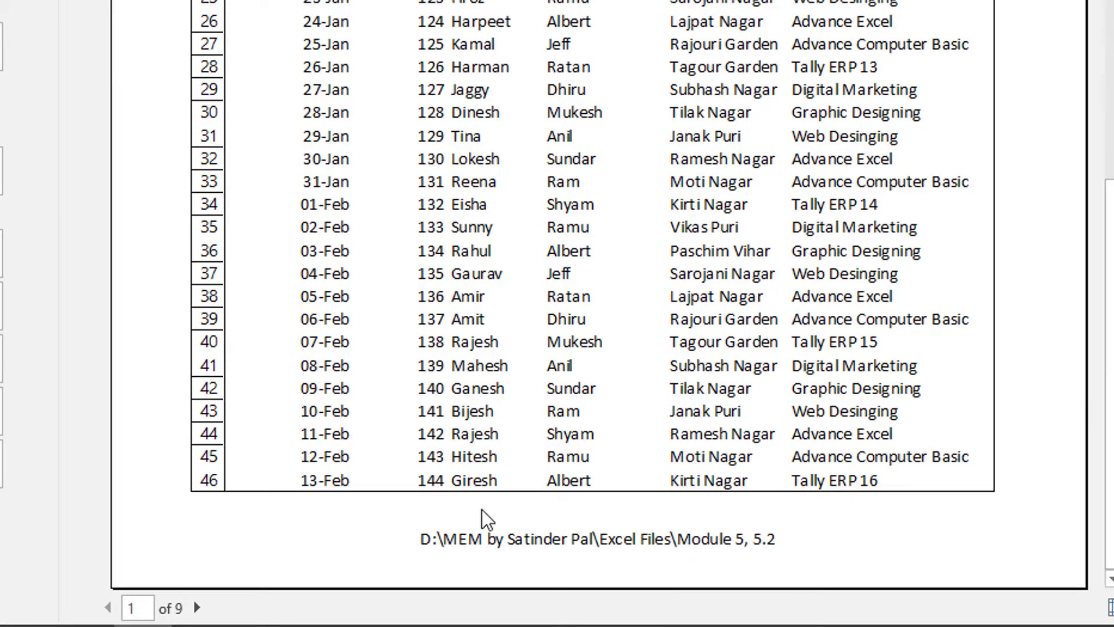
- Examine the footer and header on page 2 of the print preview, and return to the worksheet
{"action": "left_click", "coordinate": [197, 607]}
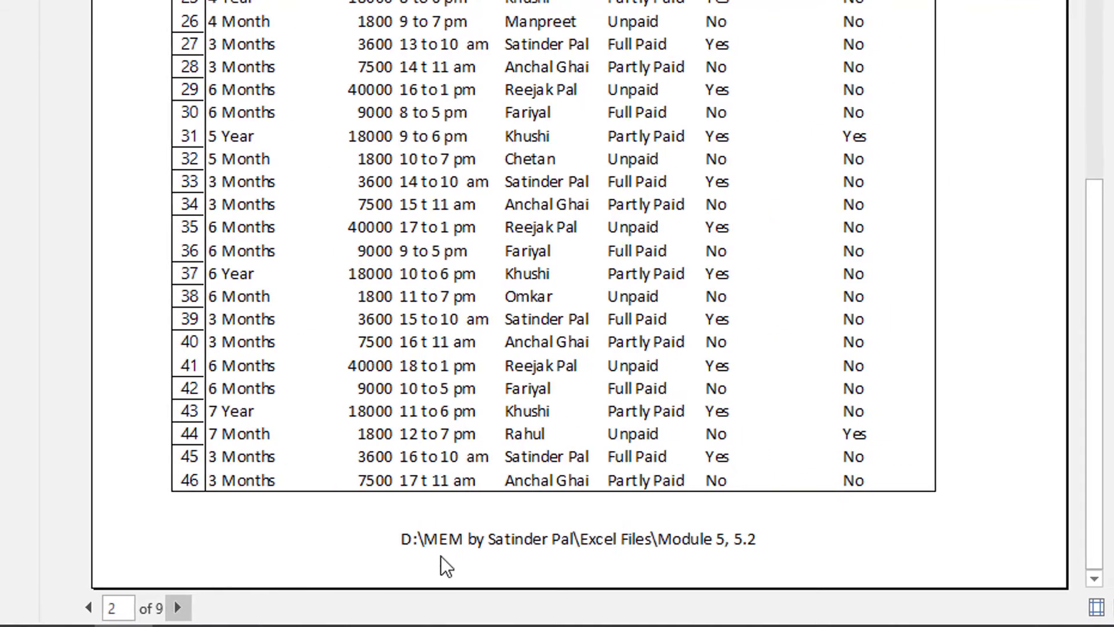
{"action": "left_click_drag", "start_coordinate": [1100, 461], "coordinate": [1099, 24]}
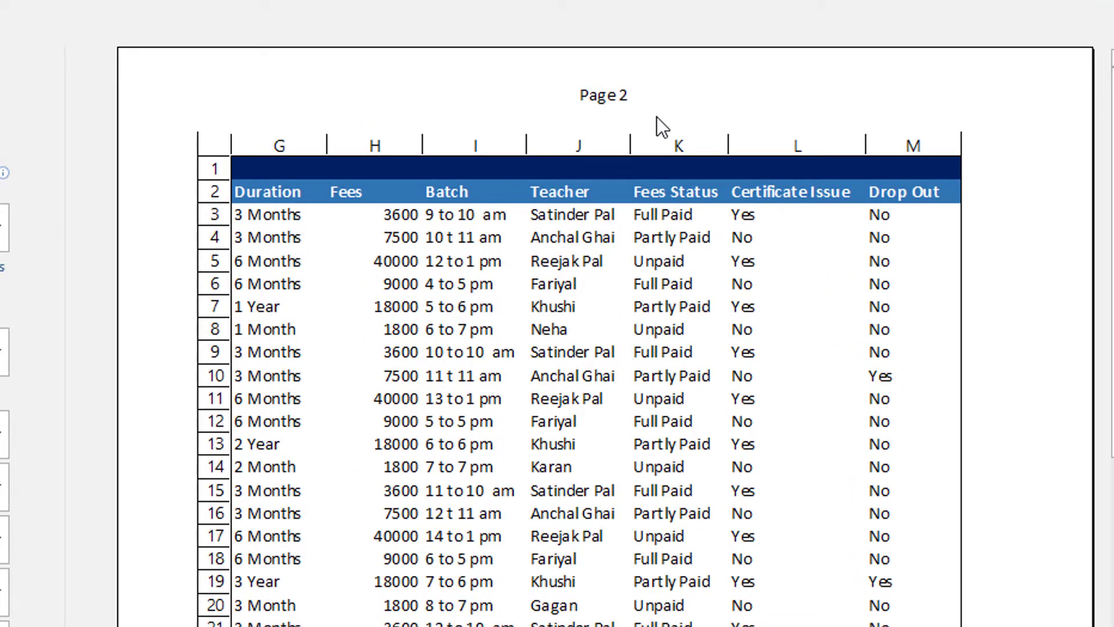
{"action": "key", "text": "Escape"}
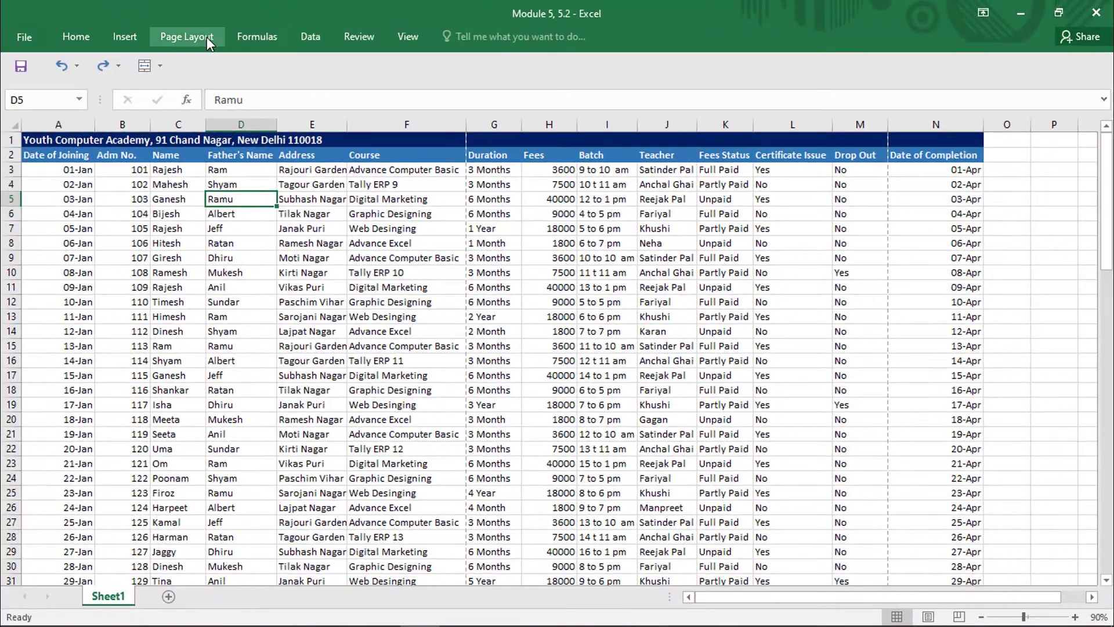
- Review the header, footer and margin settings in Page Setup, and show the margin guides in the print preview down to the footer
{"action": "left_click", "coordinate": [206, 37]}
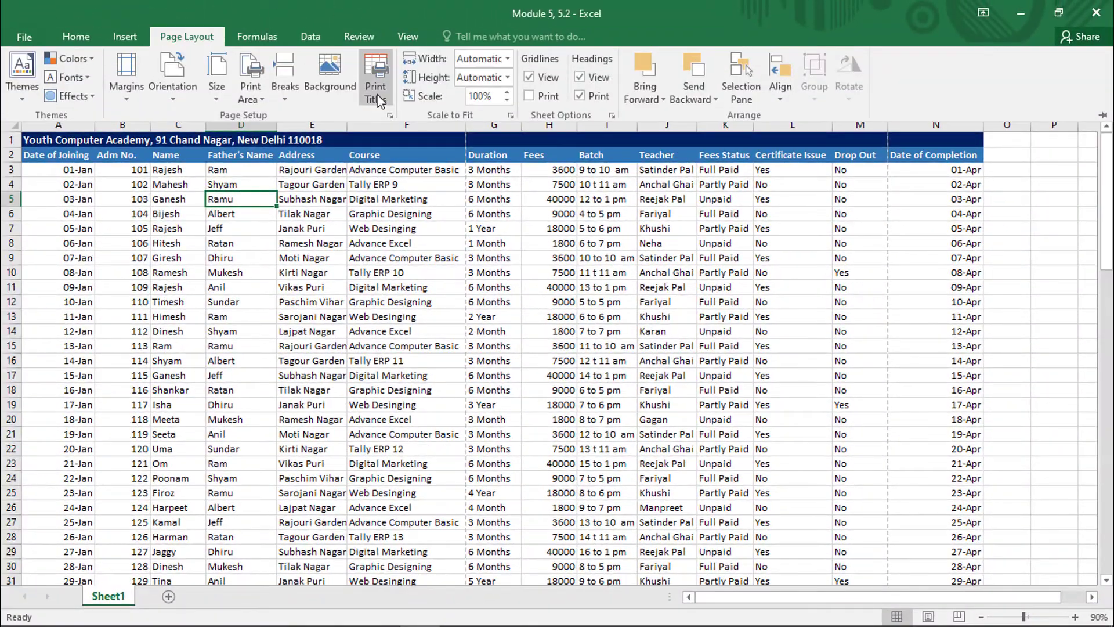
{"action": "left_click", "coordinate": [375, 76]}
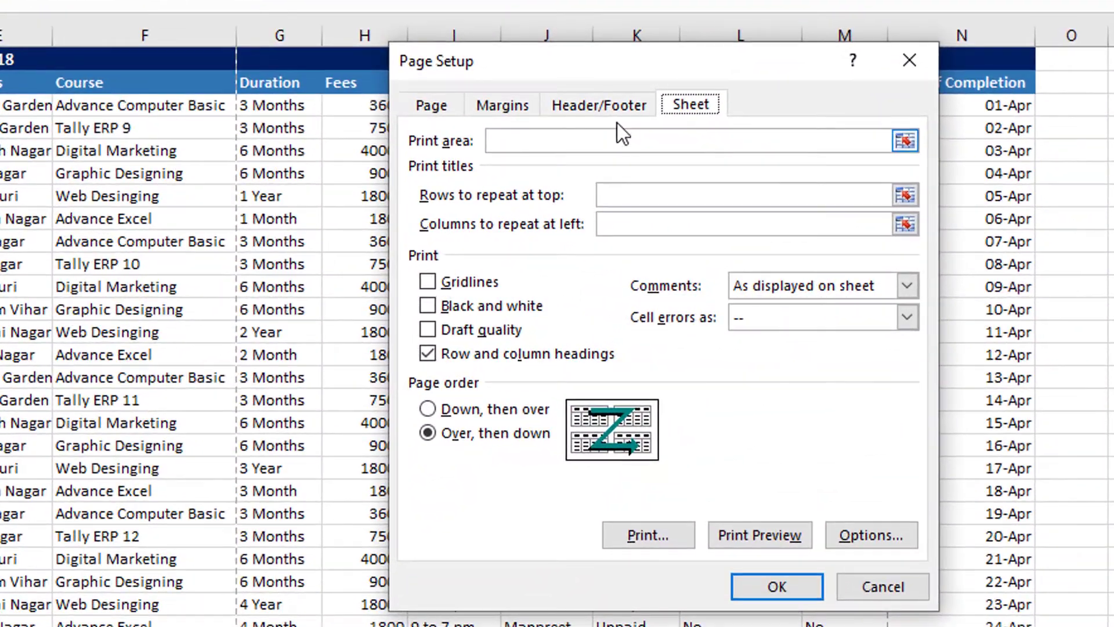
{"action": "left_click", "coordinate": [616, 109]}
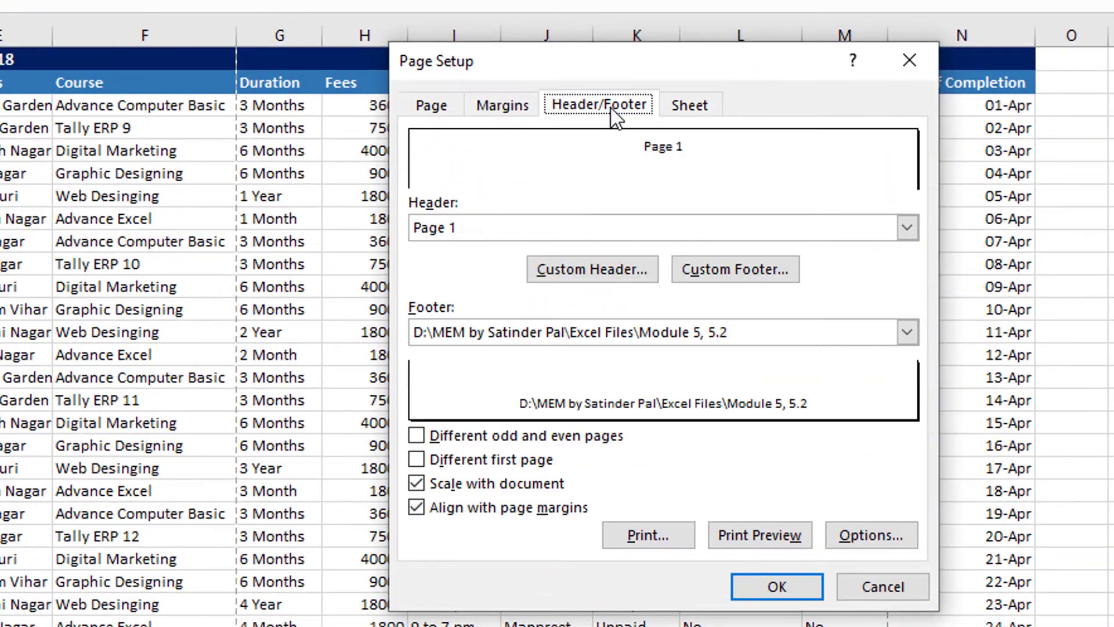
{"action": "left_click", "coordinate": [503, 105]}
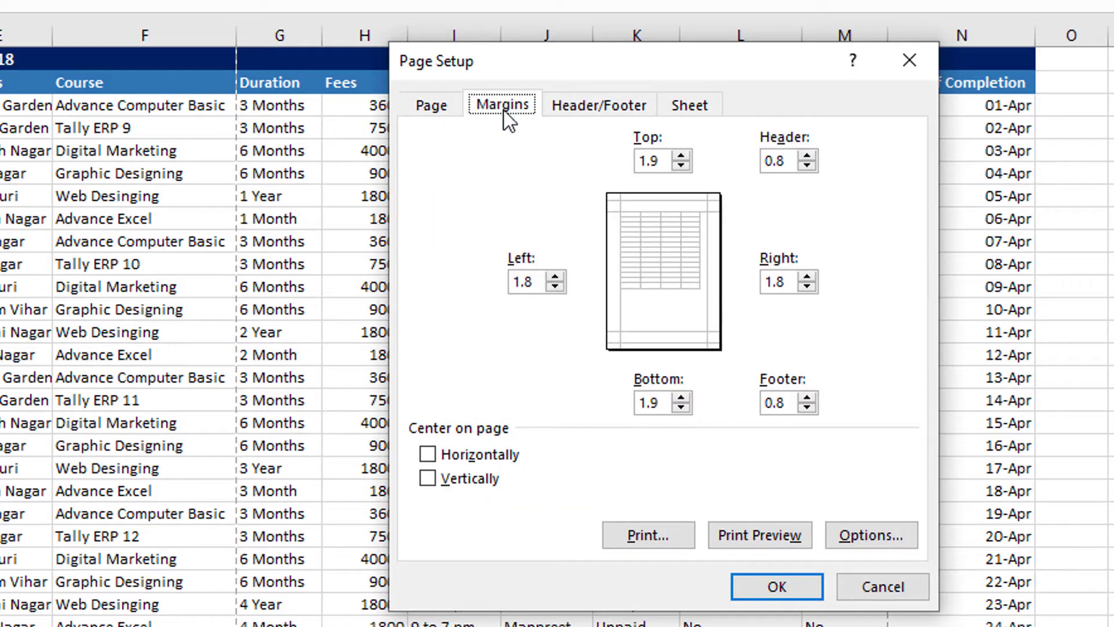
{"action": "left_click", "coordinate": [750, 528]}
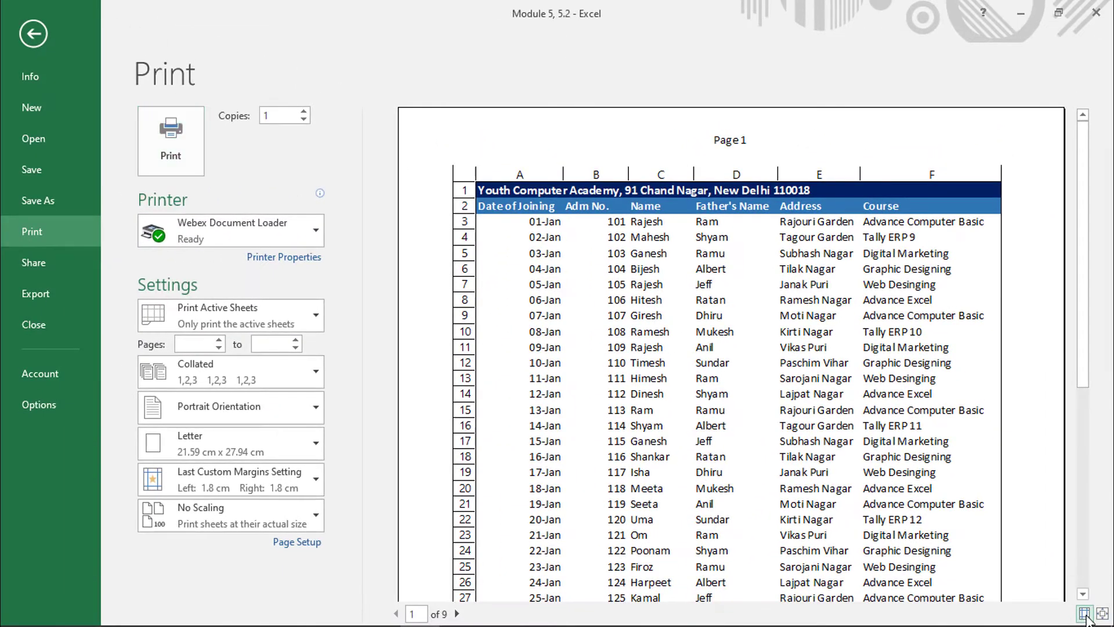
{"action": "left_click", "coordinate": [1084, 613]}
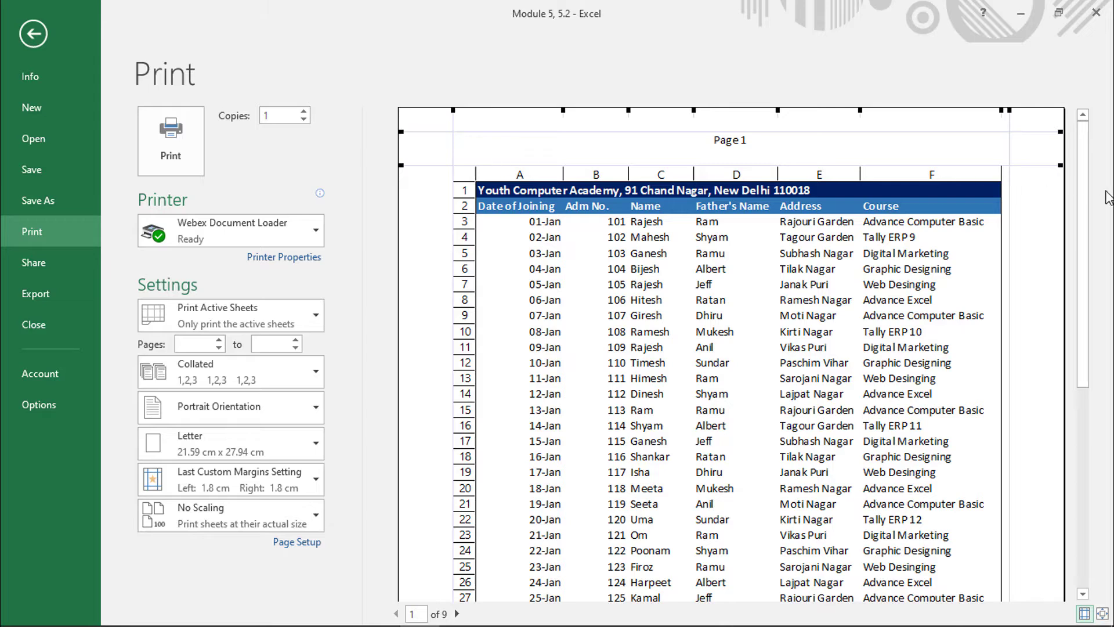
{"action": "left_click_drag", "start_coordinate": [1083, 215], "coordinate": [1084, 484]}
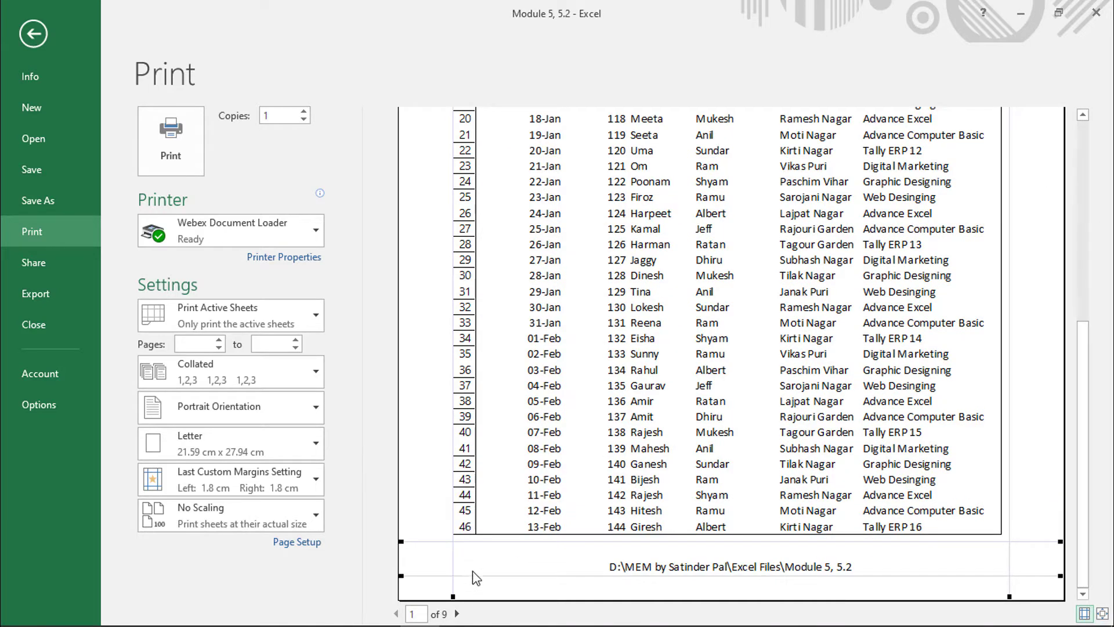
{"action": "left_click", "coordinate": [33, 33]}
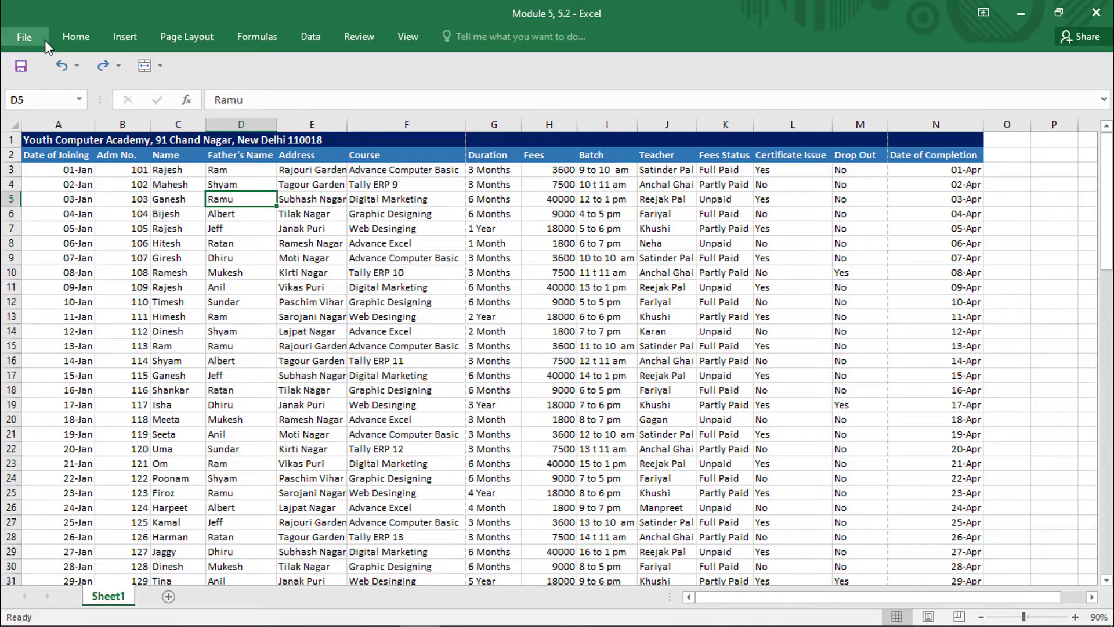
- Review the margin and page settings in Page Setup, and fit the whole page in the print preview
{"action": "left_click", "coordinate": [162, 44]}
{"action": "left_click", "coordinate": [375, 78]}
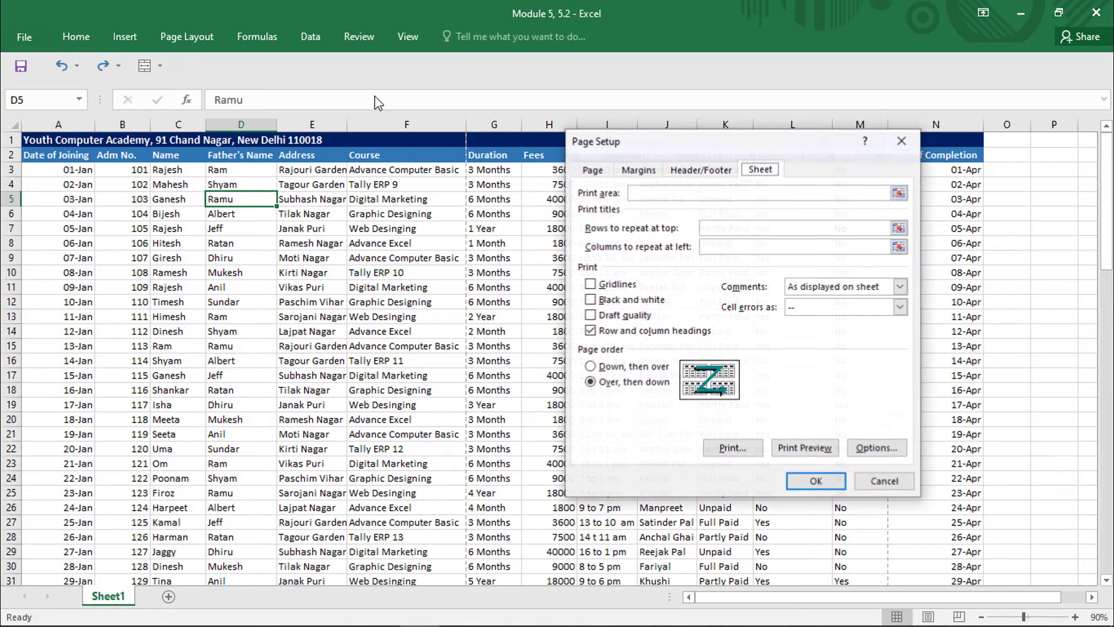
{"action": "left_click", "coordinate": [638, 169]}
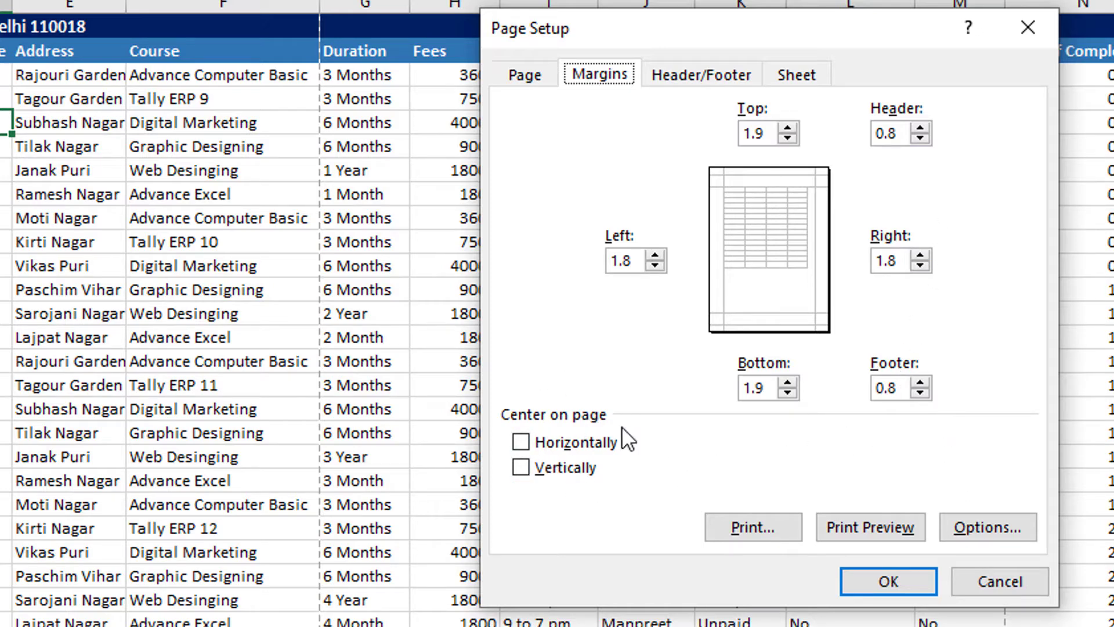
{"action": "left_click", "coordinate": [536, 81]}
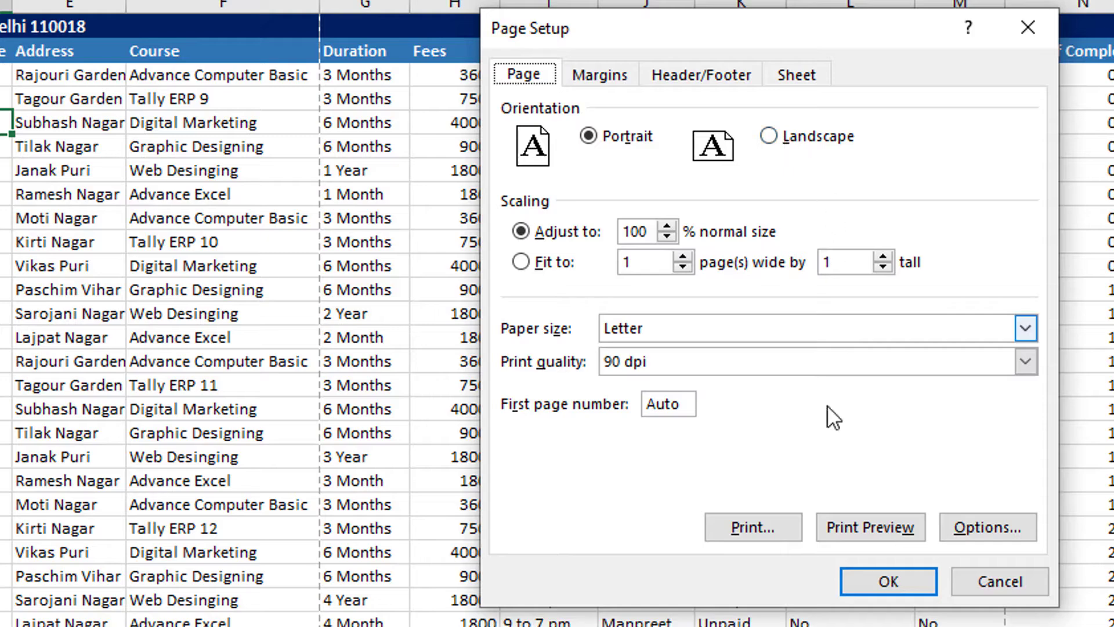
{"action": "left_click", "coordinate": [849, 529]}
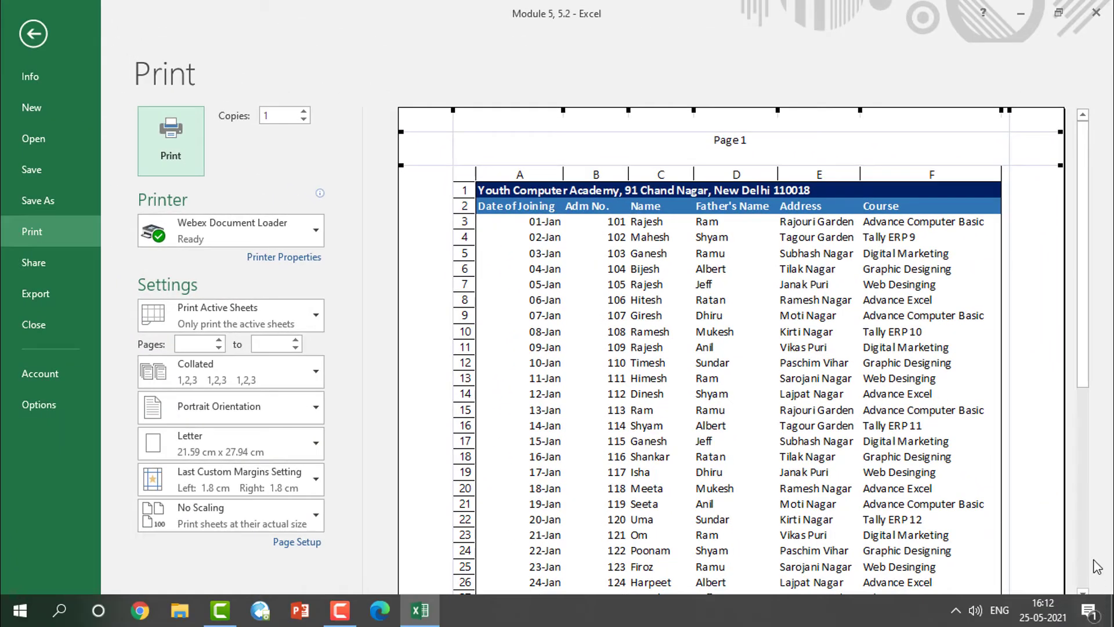
{"action": "left_click", "coordinate": [1098, 615]}
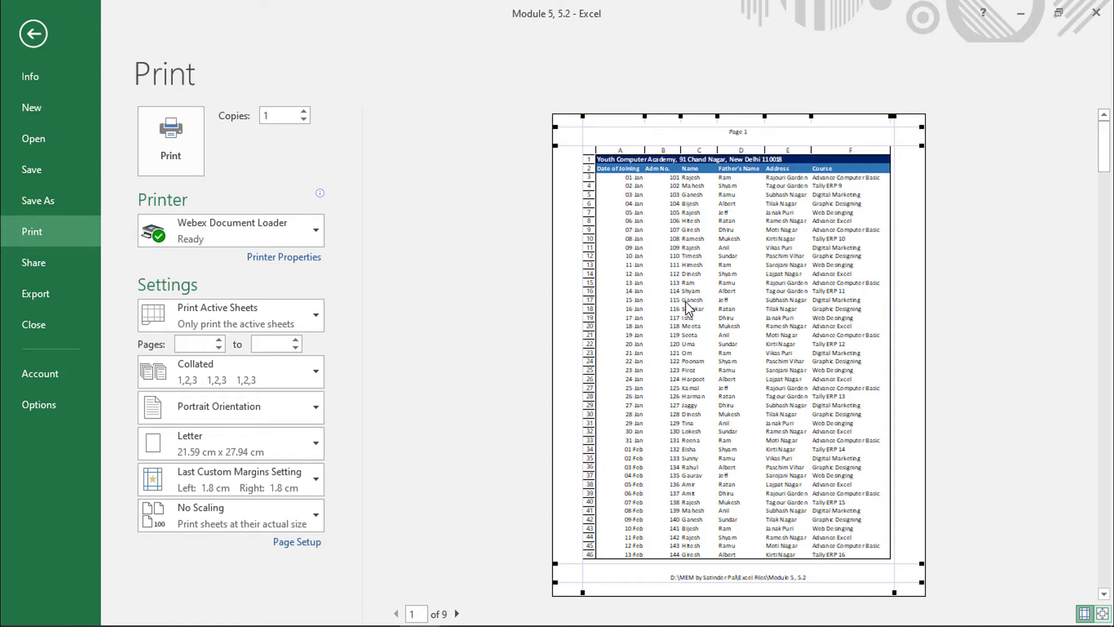
{"action": "left_click", "coordinate": [30, 36]}
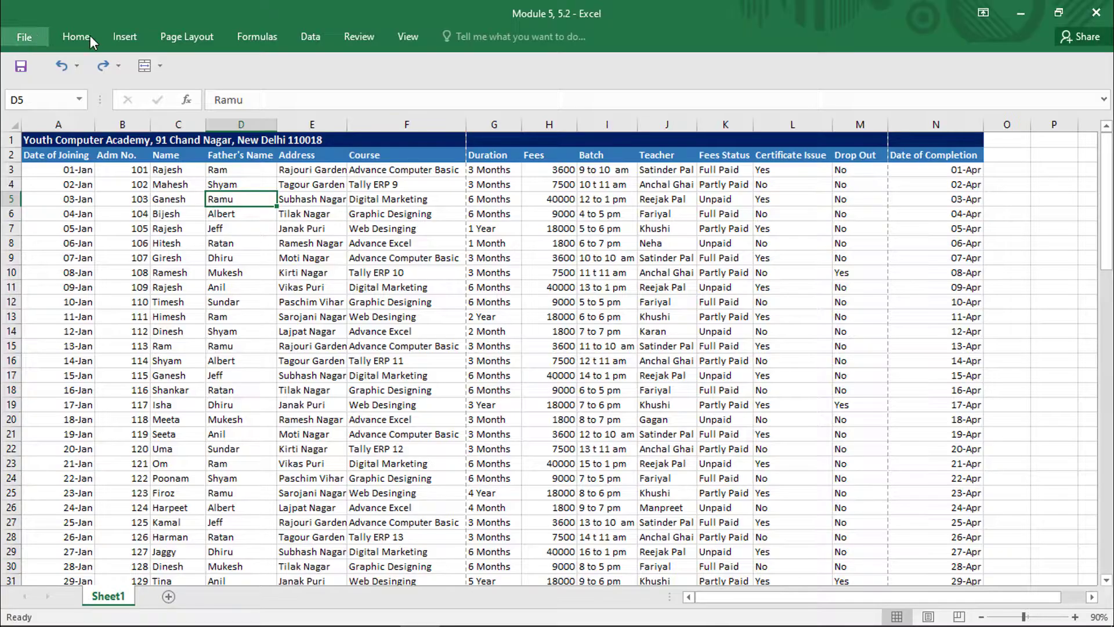
- Set the page orientation to Landscape in Page Setup and check the layout in the print preview
{"action": "left_click", "coordinate": [190, 37]}
{"action": "left_click", "coordinate": [374, 99]}
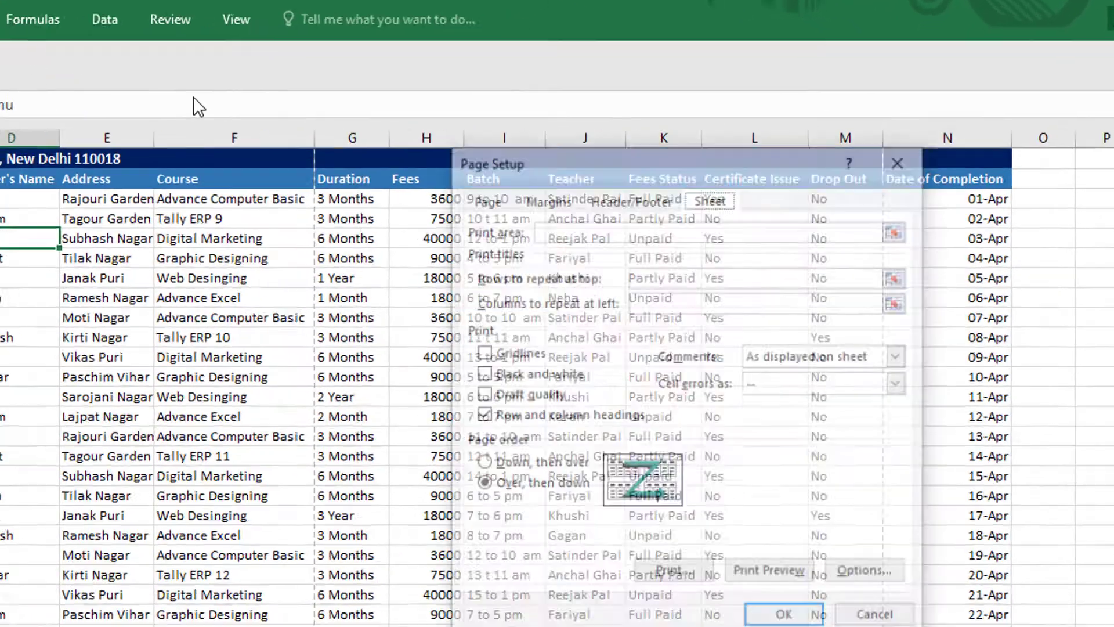
{"action": "left_click", "coordinate": [587, 170]}
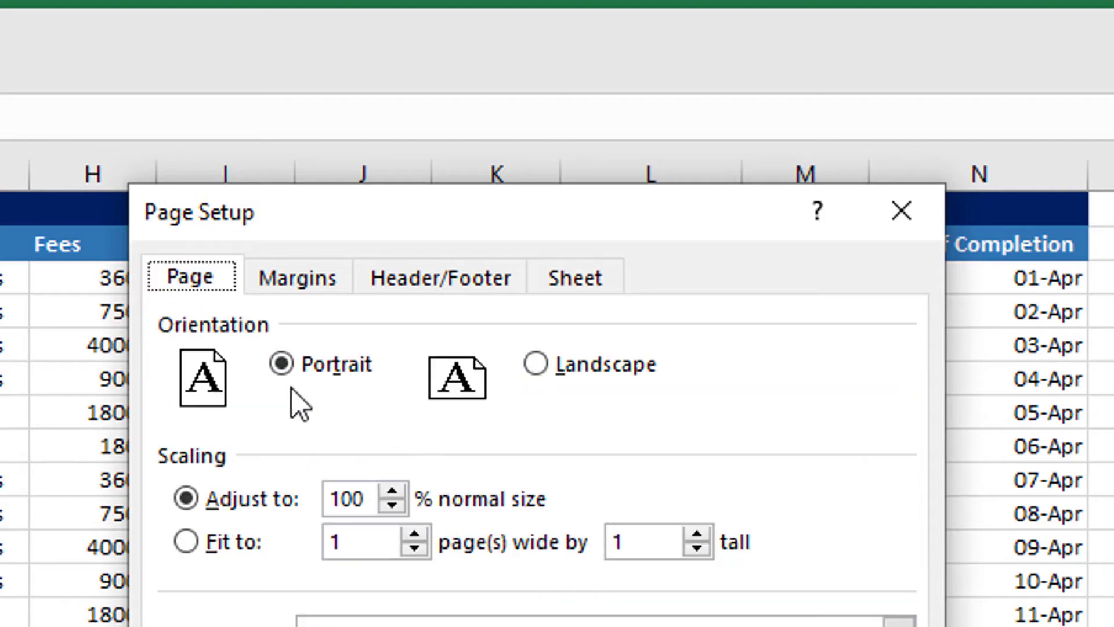
{"action": "left_click", "coordinate": [535, 363]}
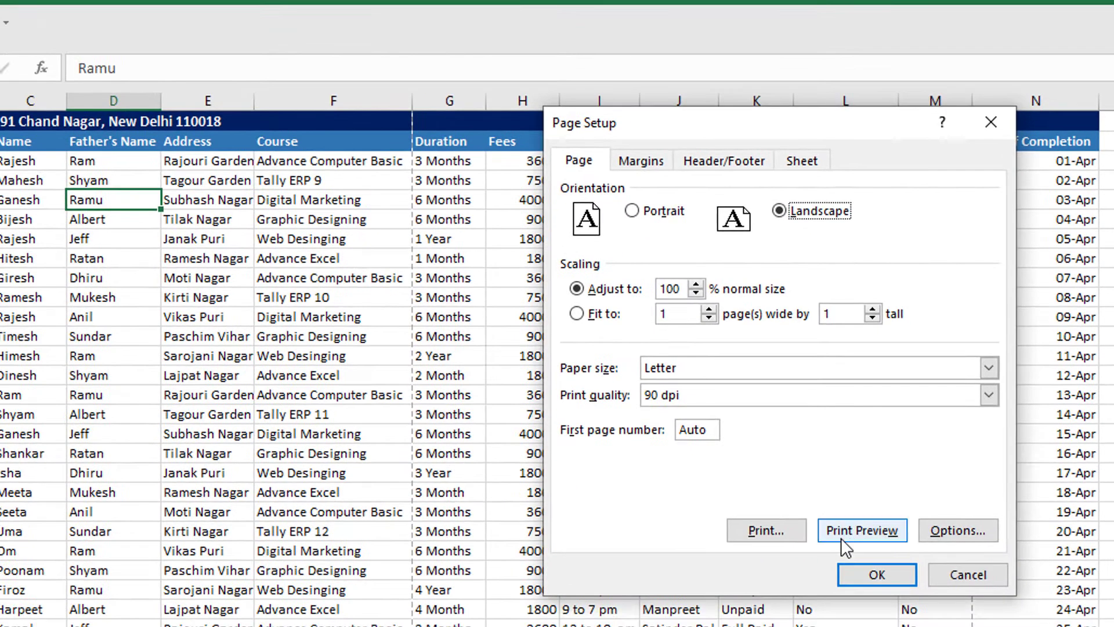
{"action": "left_click", "coordinate": [842, 536]}
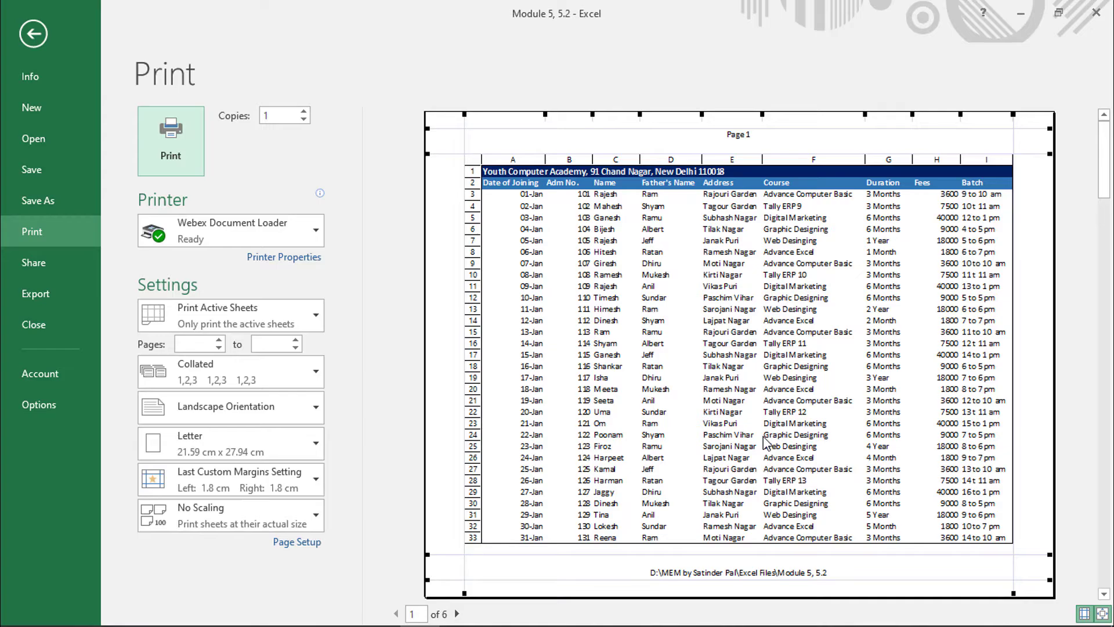
{"action": "left_click", "coordinate": [31, 33]}
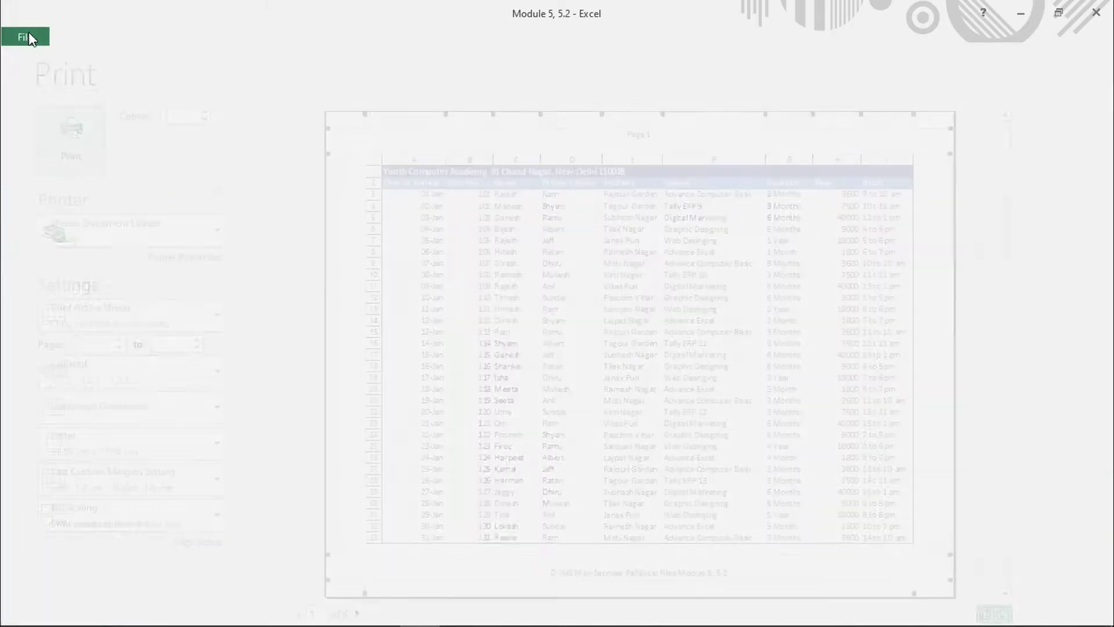
- Review the orientation and scaling options in Page Setup, and examine which columns fit on the first landscape page
{"action": "left_click", "coordinate": [187, 36]}
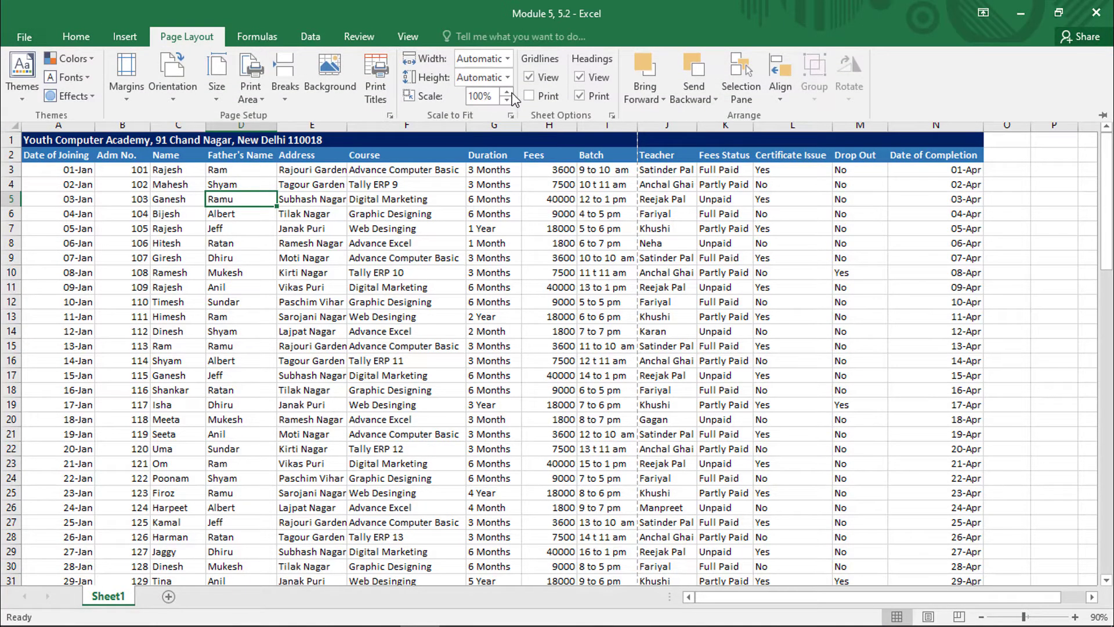
{"action": "left_click", "coordinate": [375, 79]}
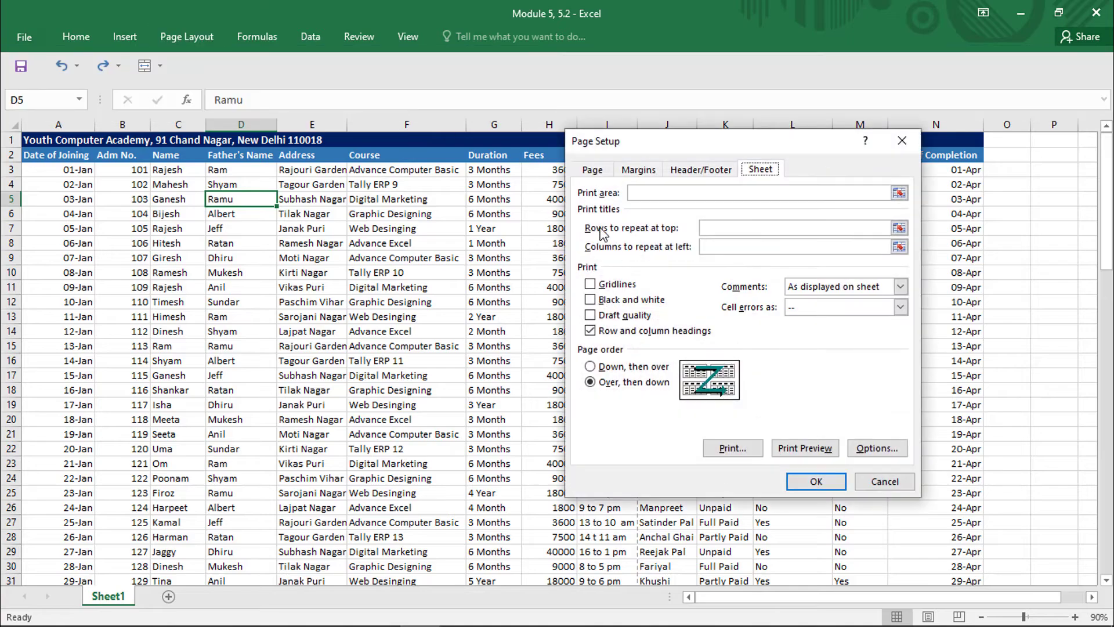
{"action": "left_click", "coordinate": [591, 168]}
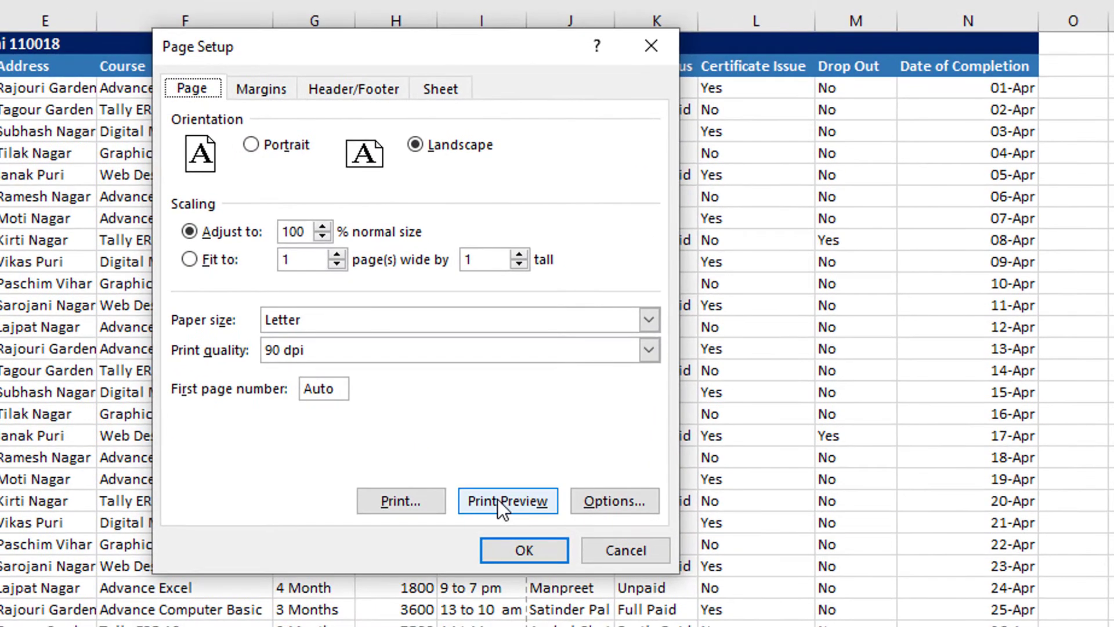
{"action": "left_click", "coordinate": [496, 500]}
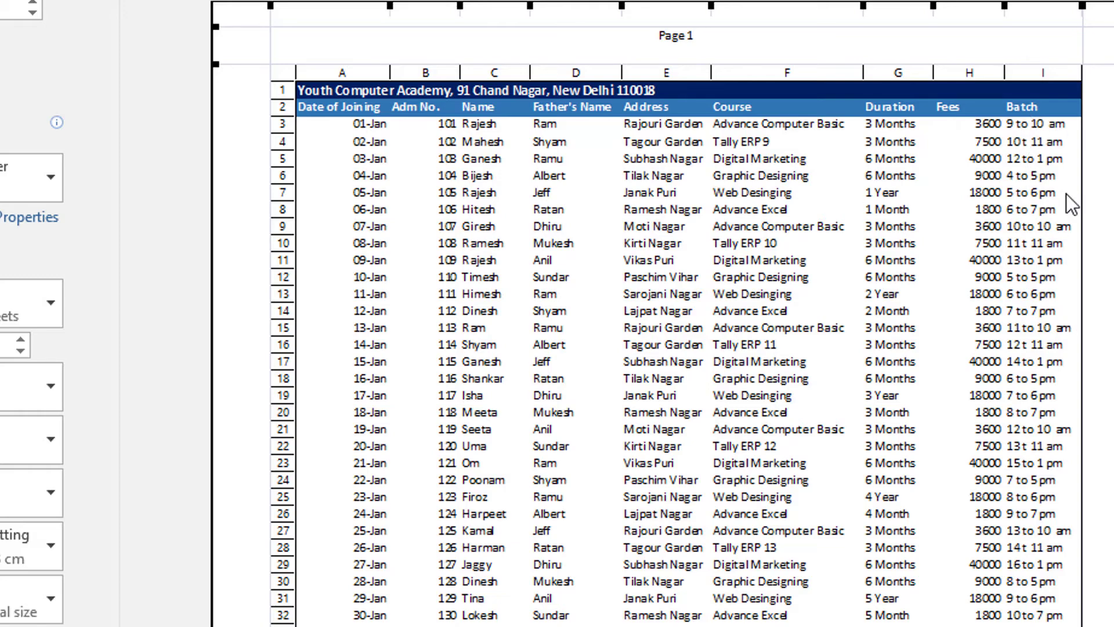
{"action": "key", "text": "Escape"}
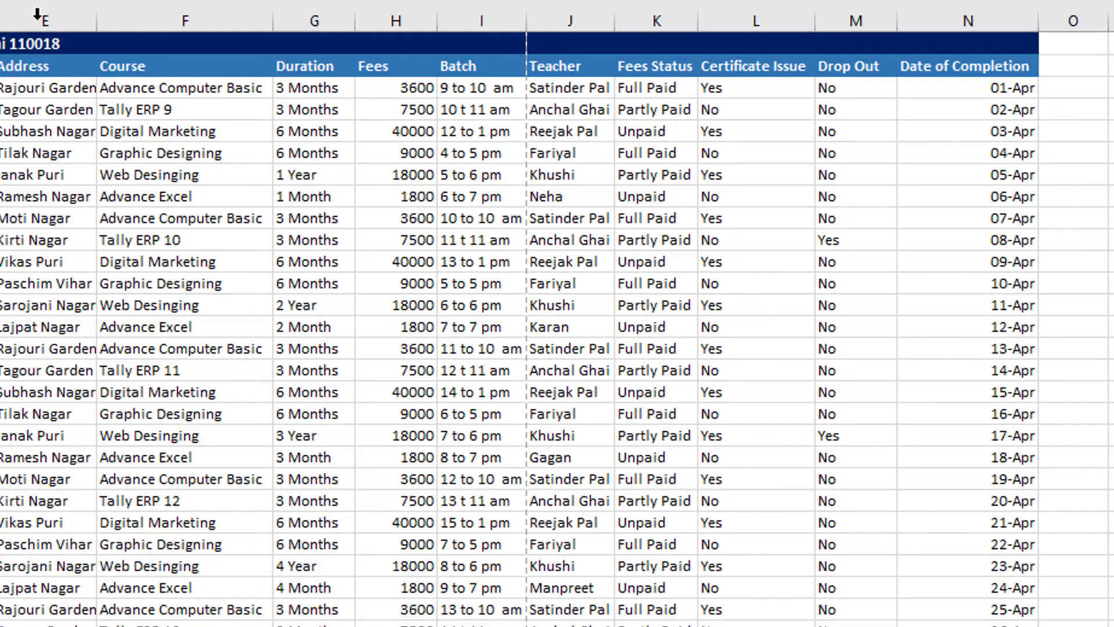
- Highlight the cells from the Teacher heading through the Date of Completion column down to row 20, beyond the page break
{"action": "left_click", "coordinate": [464, 73]}
{"action": "left_click", "coordinate": [564, 67]}
{"action": "left_click", "coordinate": [658, 67]}
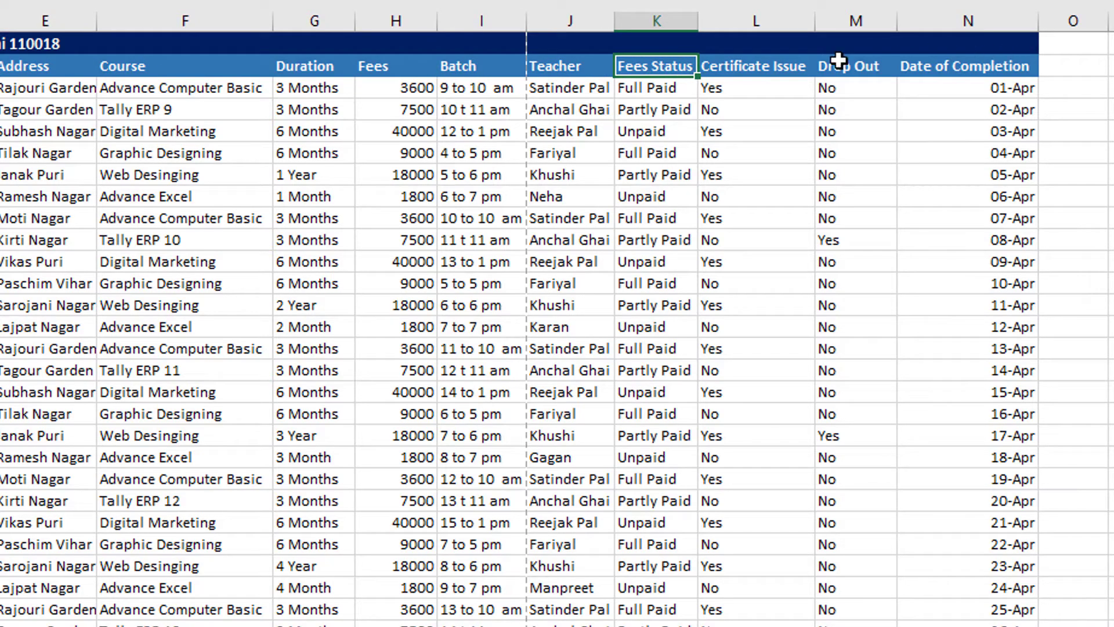
{"action": "left_click_drag", "start_coordinate": [571, 68], "coordinate": [866, 419]}
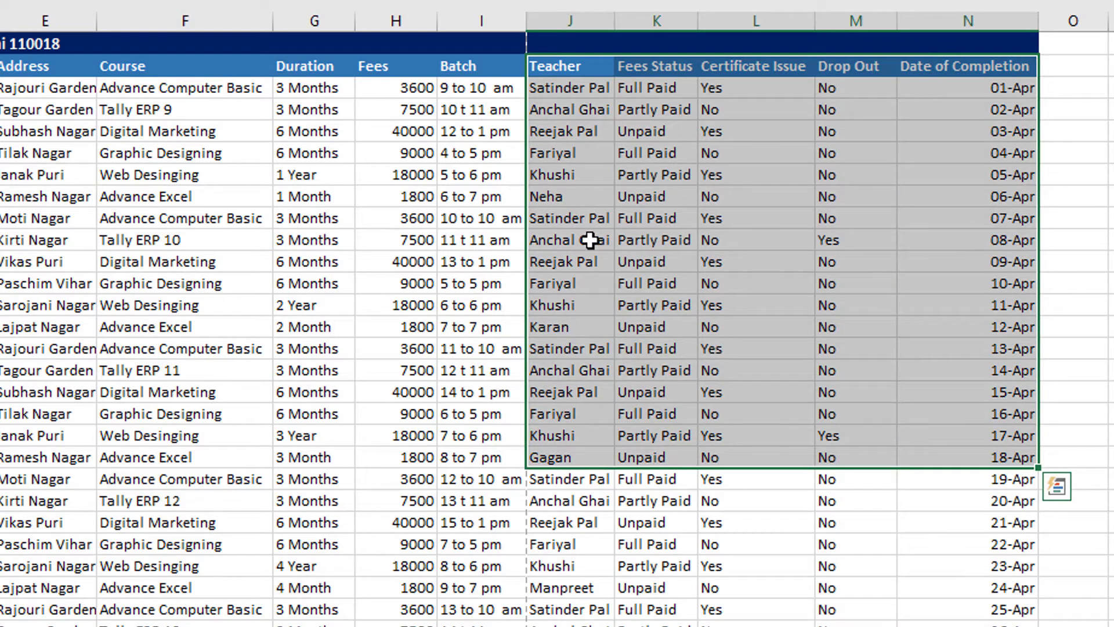
- Set the print scaling to adjust to 80% of normal size in Page Setup and check the fitted columns in the preview
{"action": "left_click", "coordinate": [152, 5]}
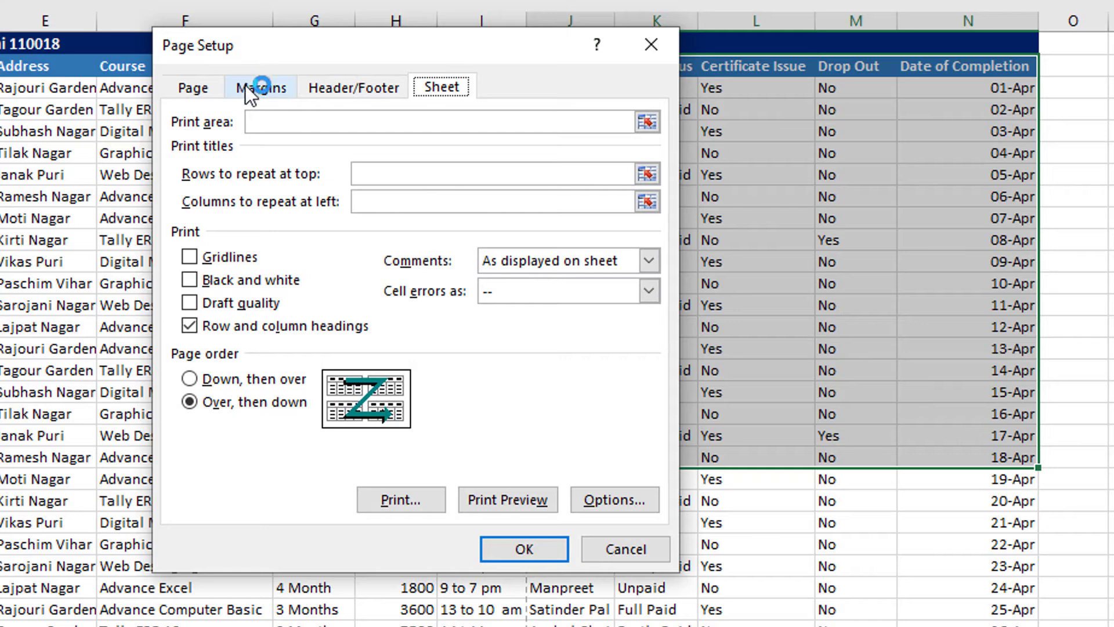
{"action": "left_click", "coordinate": [192, 89]}
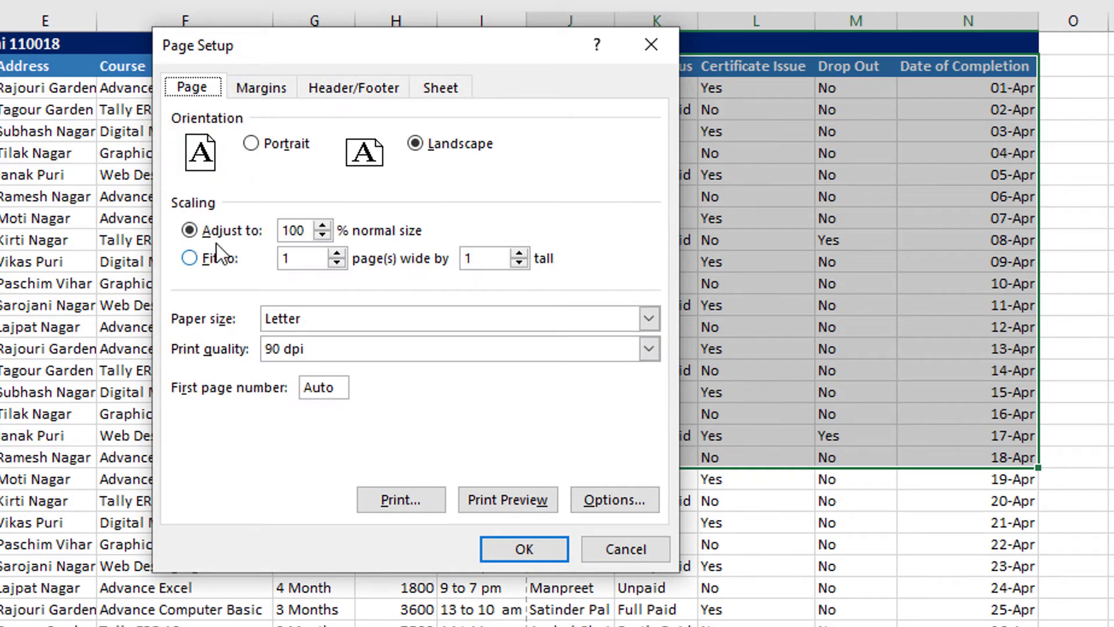
{"action": "left_click_drag", "start_coordinate": [304, 231], "coordinate": [225, 228]}
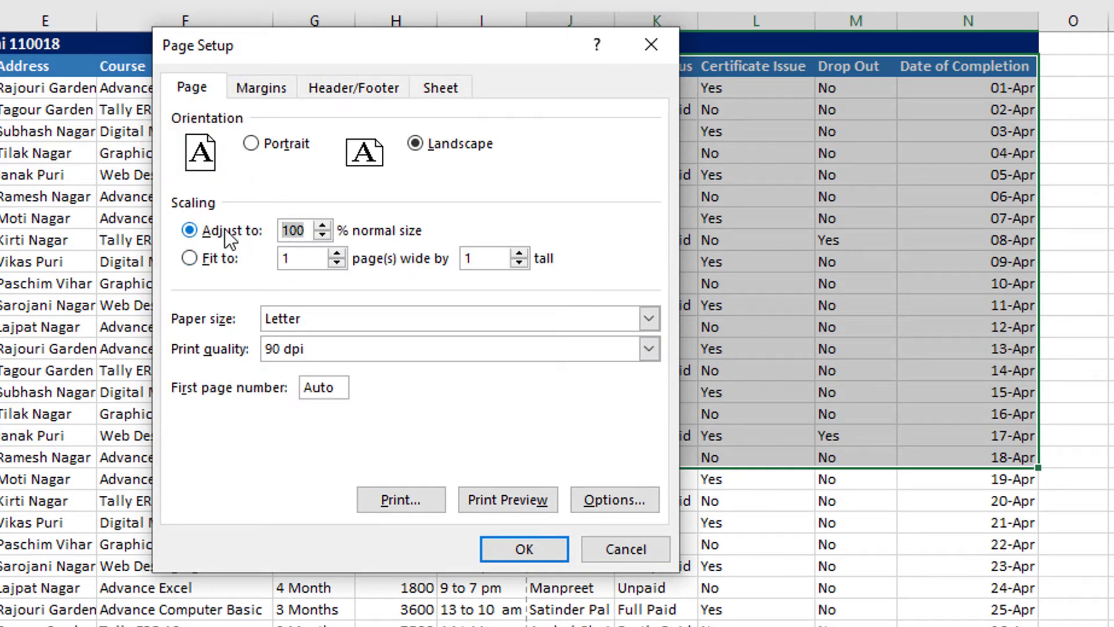
{"action": "type", "text": "80"}
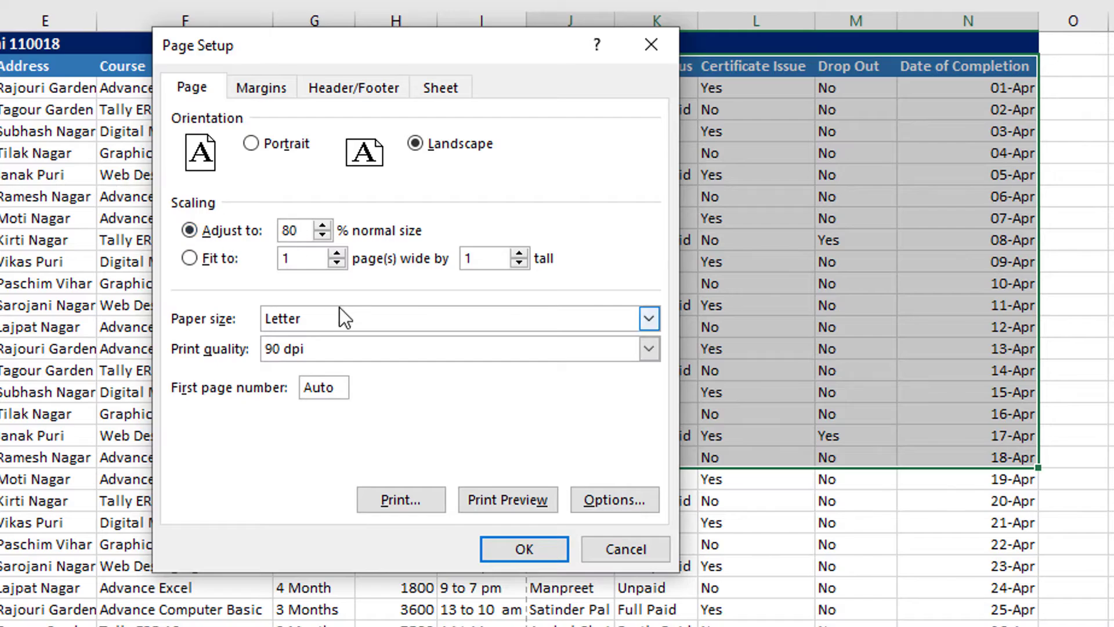
{"action": "left_click", "coordinate": [489, 497]}
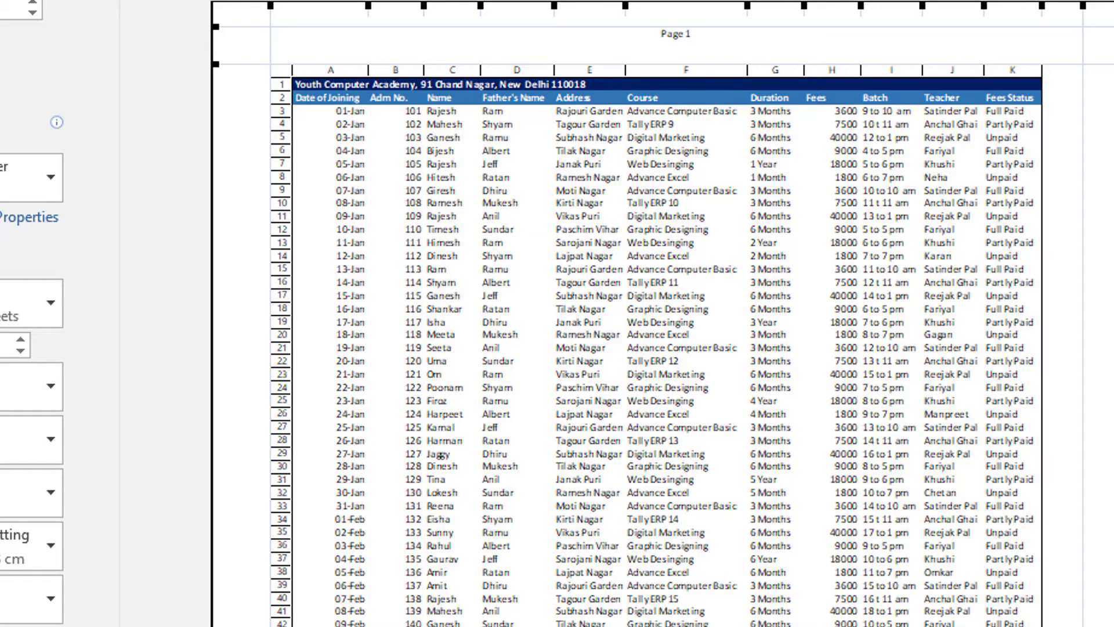
{"action": "key", "text": "Escape"}
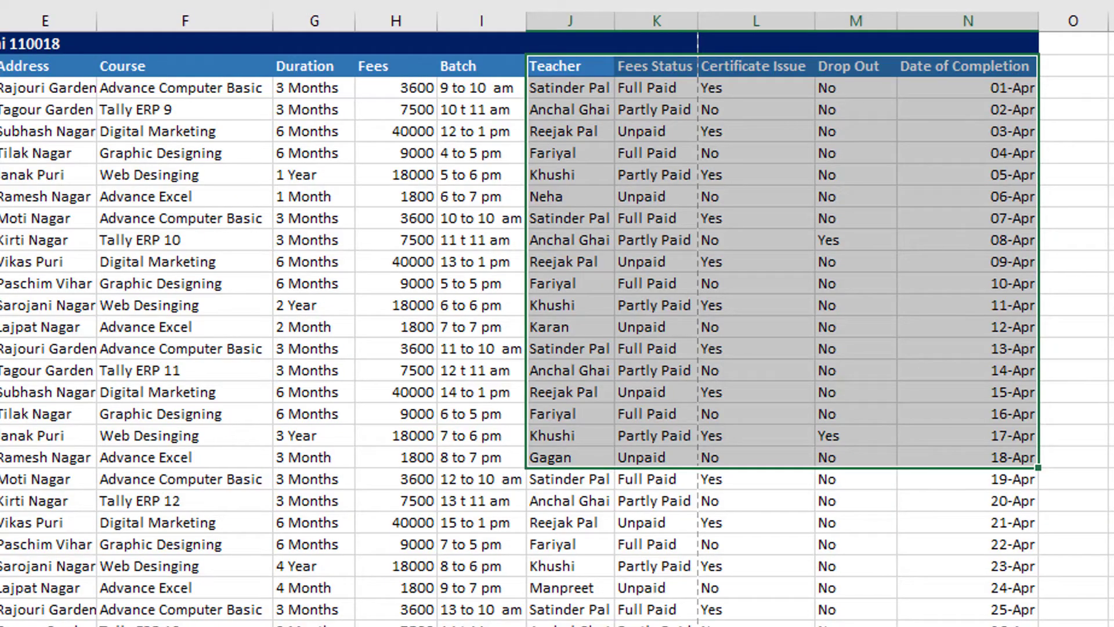
- Set the print scaling to adjust to 60% of normal size in Page Setup and open the print preview
{"action": "left_click", "coordinate": [0, 0]}
{"action": "left_click", "coordinate": [136, 1]}
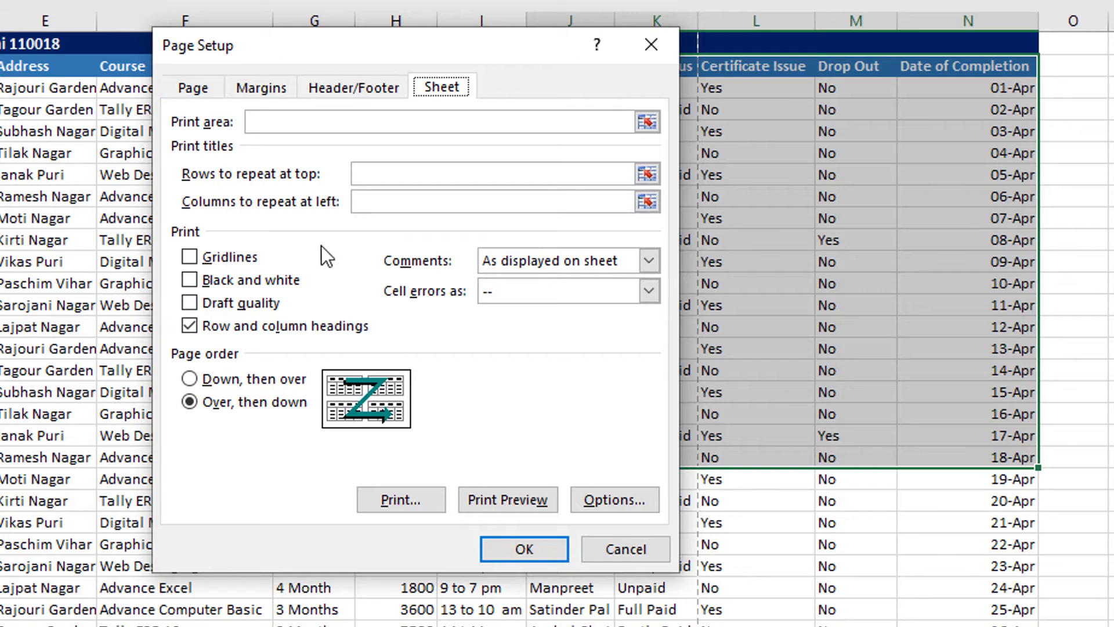
{"action": "left_click", "coordinate": [214, 91]}
{"action": "double_click", "coordinate": [301, 231]}
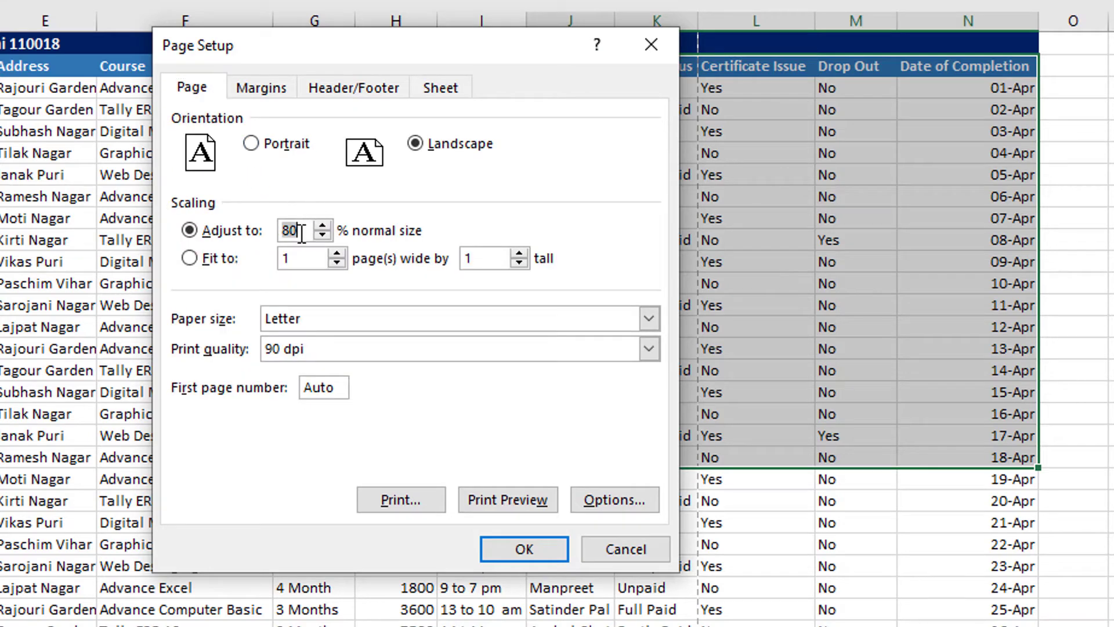
{"action": "type", "text": "60"}
{"action": "left_click", "coordinate": [527, 502]}
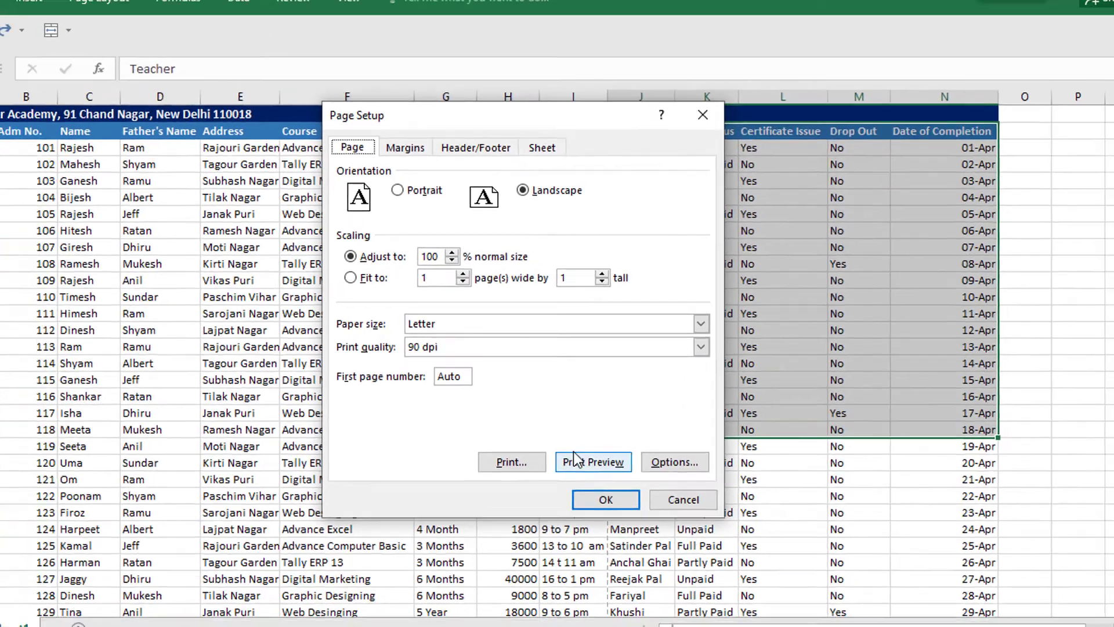
- Check the landscape layout in the print preview at 100% of normal size, and return to the worksheet
{"action": "left_click", "coordinate": [504, 500]}
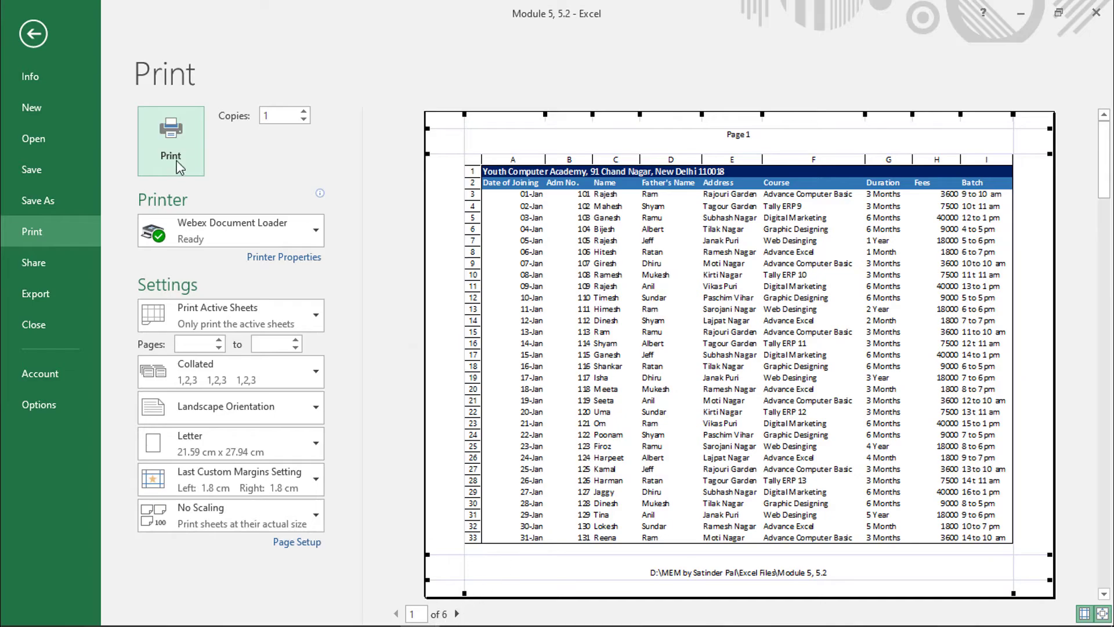
{"action": "left_click", "coordinate": [43, 33]}
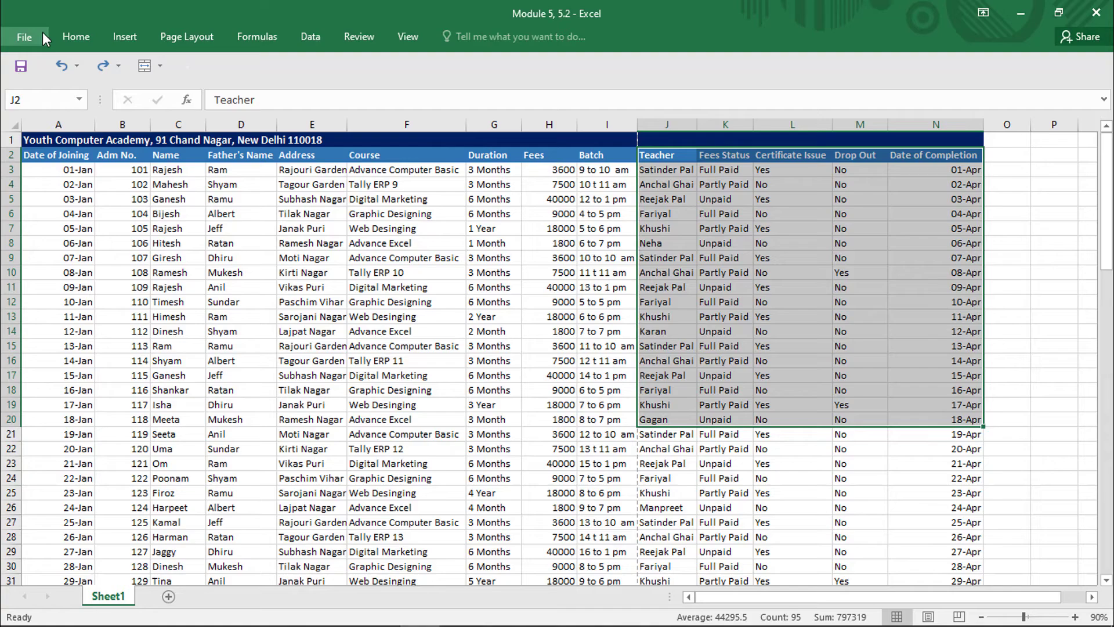
- Set the print scaling to fit 1 page wide by 1 tall in Page Setup and open the print preview
{"action": "left_click", "coordinate": [186, 34]}
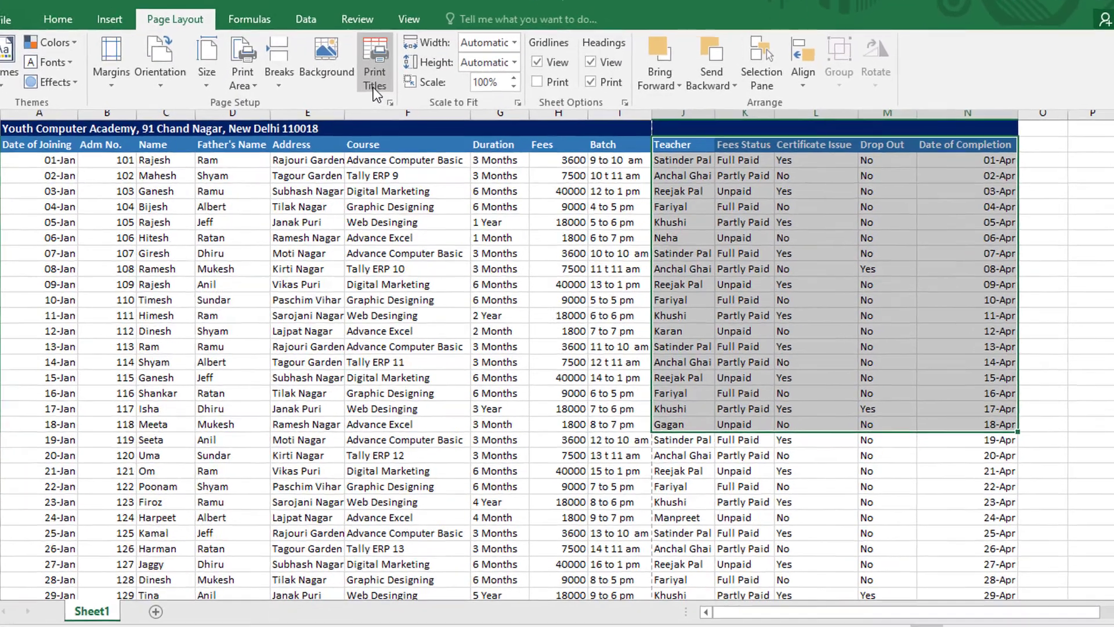
{"action": "left_click", "coordinate": [376, 74]}
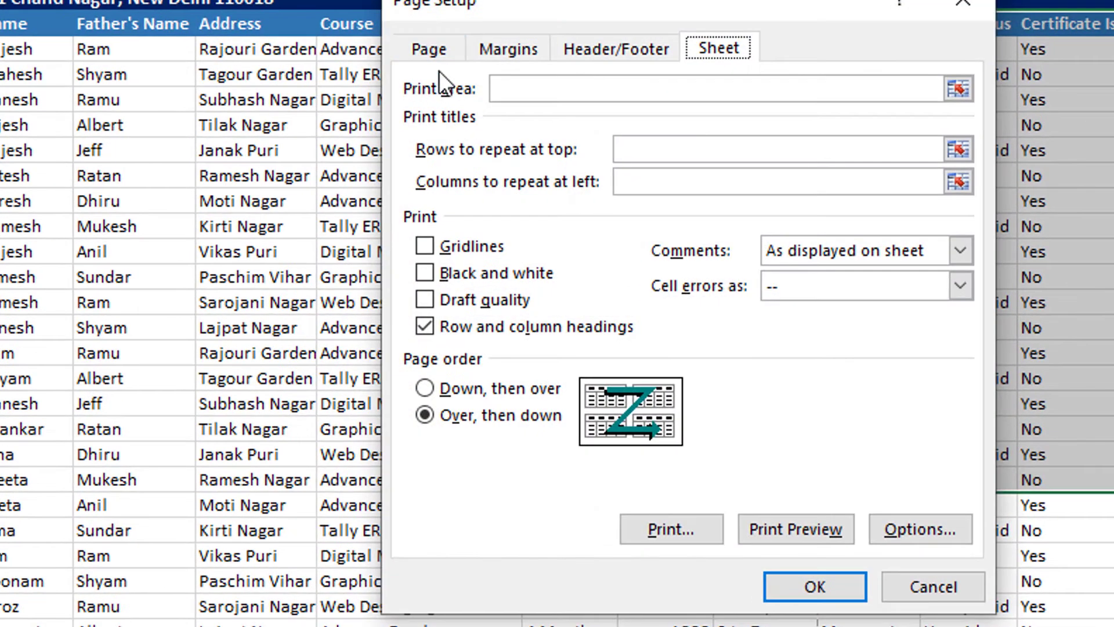
{"action": "left_click", "coordinate": [430, 53]}
{"action": "left_click", "coordinate": [427, 246]}
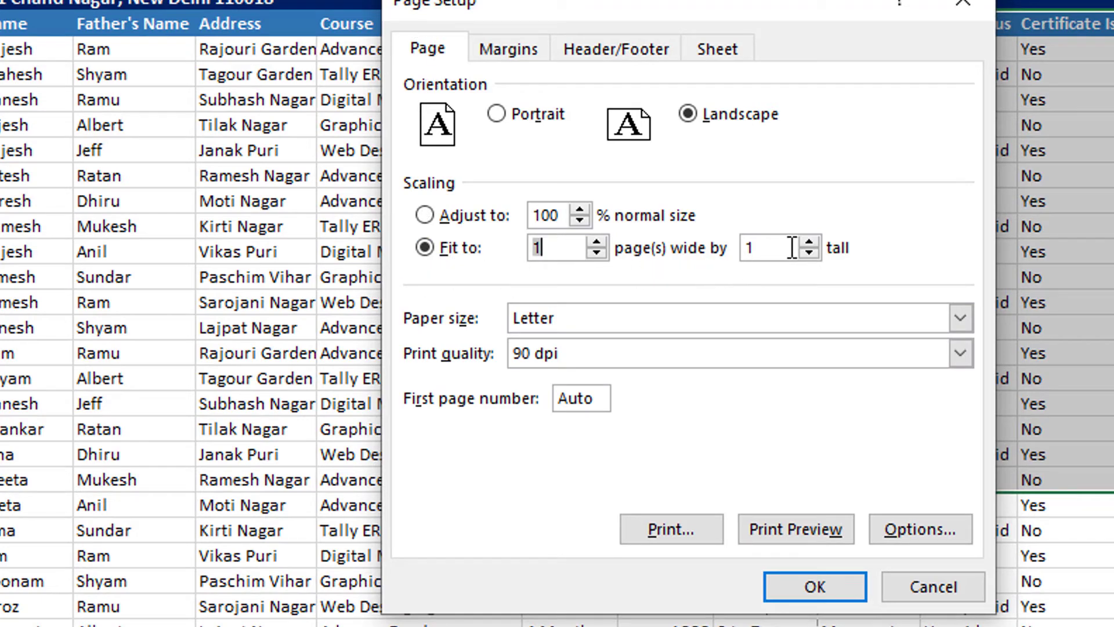
{"action": "left_click", "coordinate": [776, 522]}
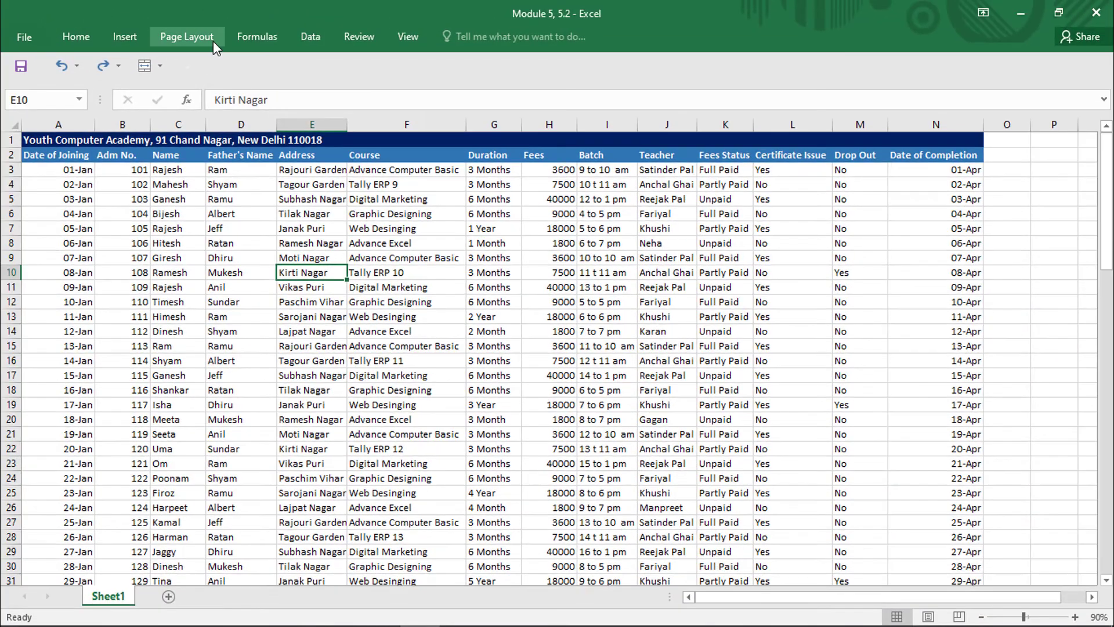
- Review the paper sizes available in Page Setup, choose Letter, and apply the page settings
{"action": "left_click", "coordinate": [208, 38]}
{"action": "left_click", "coordinate": [376, 78]}
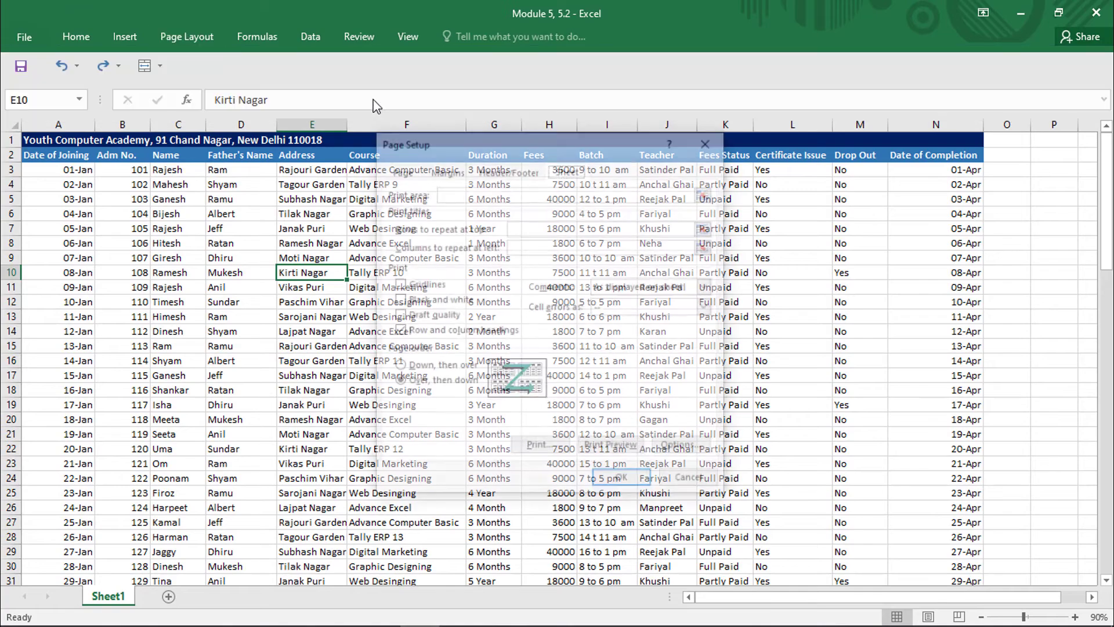
{"action": "left_click", "coordinate": [399, 169]}
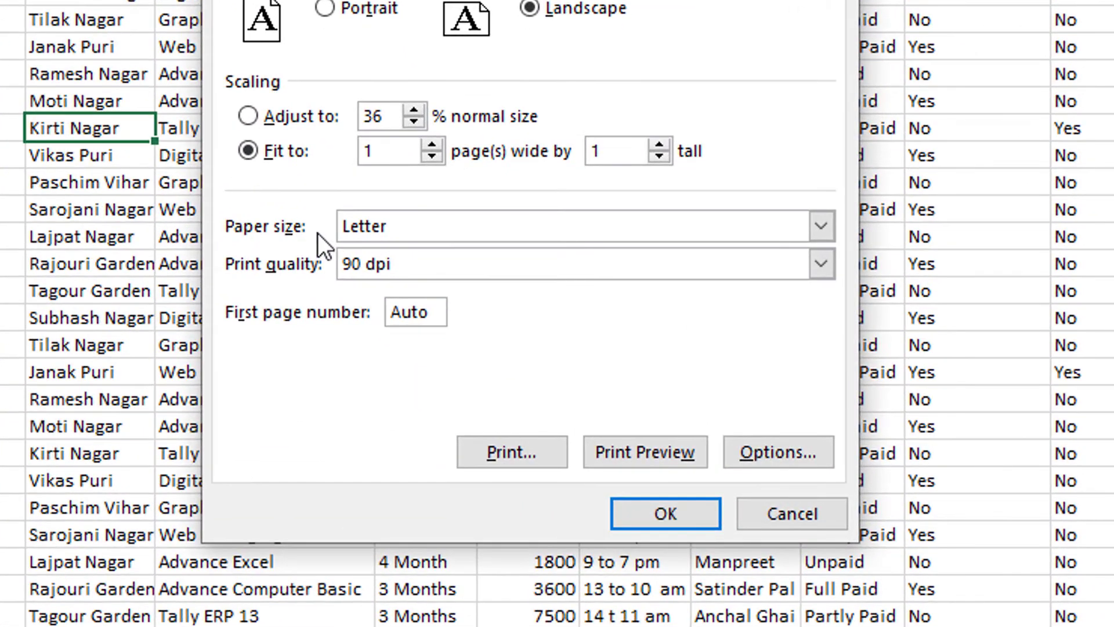
{"action": "left_click", "coordinate": [348, 225]}
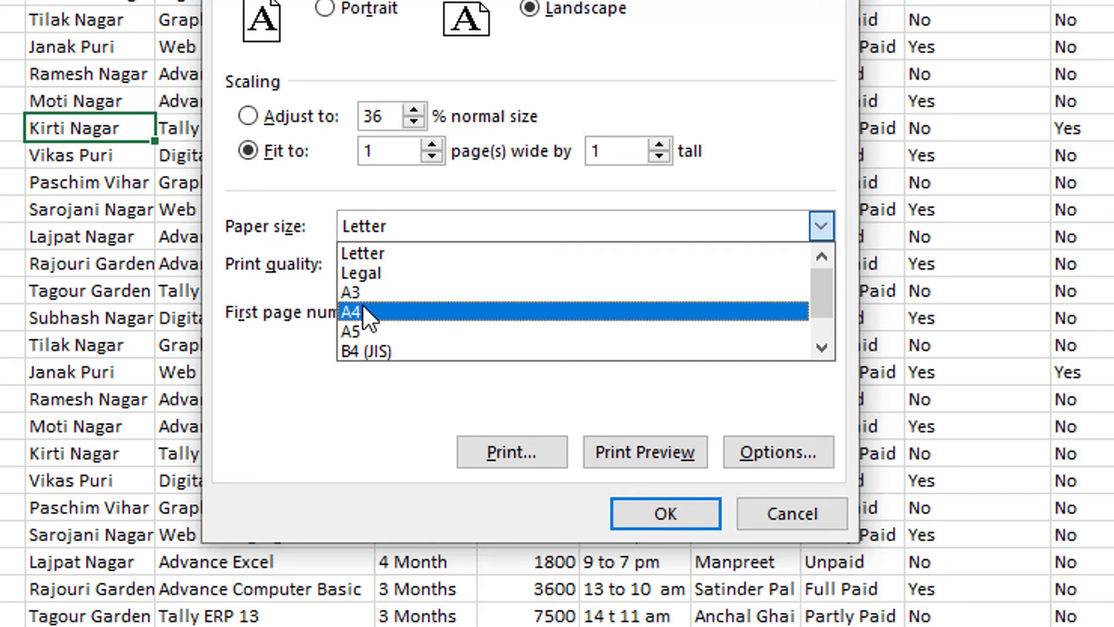
{"action": "left_click", "coordinate": [375, 254]}
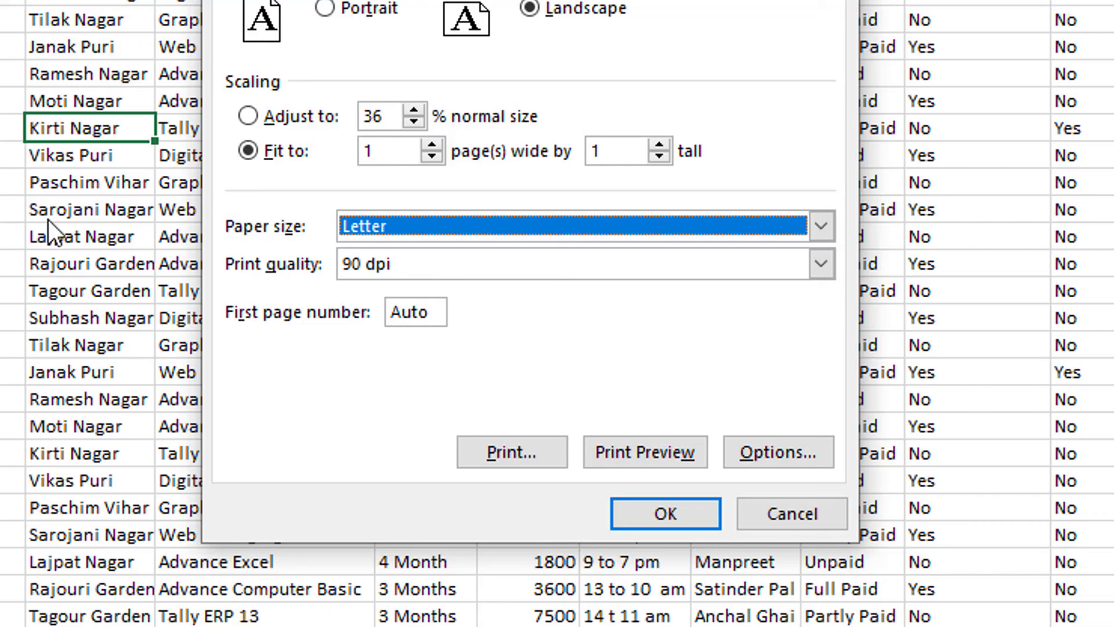
{"action": "left_click", "coordinate": [665, 511]}
{"action": "left_click", "coordinate": [224, 263]}
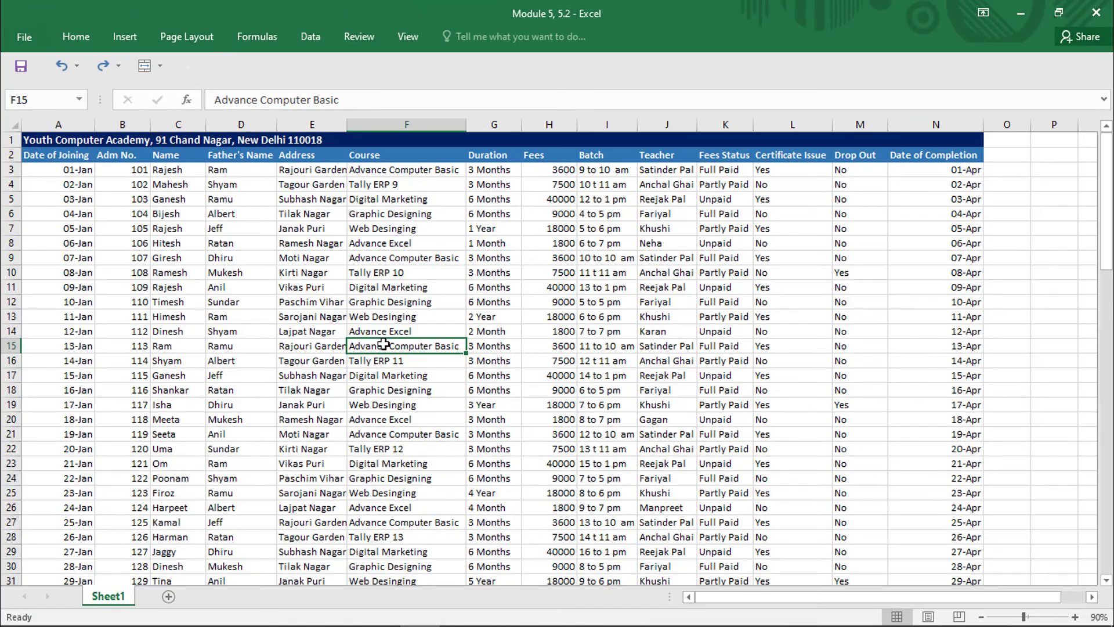